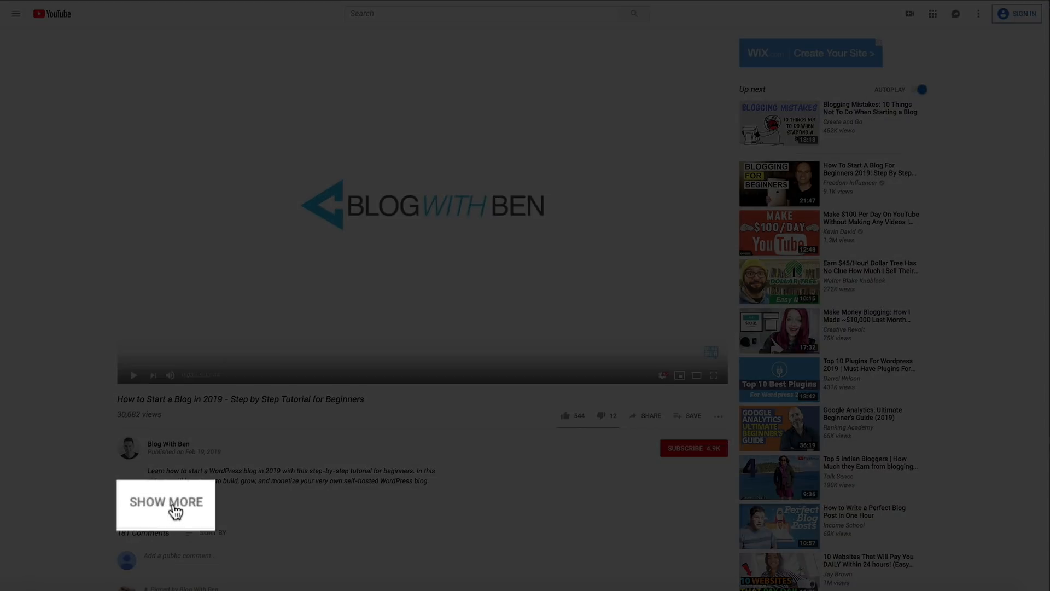
# Expand the description of the "How to Start a Blog in 2019" video and look through its links and timestamps.
pyautogui.click(175, 512)
pyautogui.scroll(-2, 484, 506)
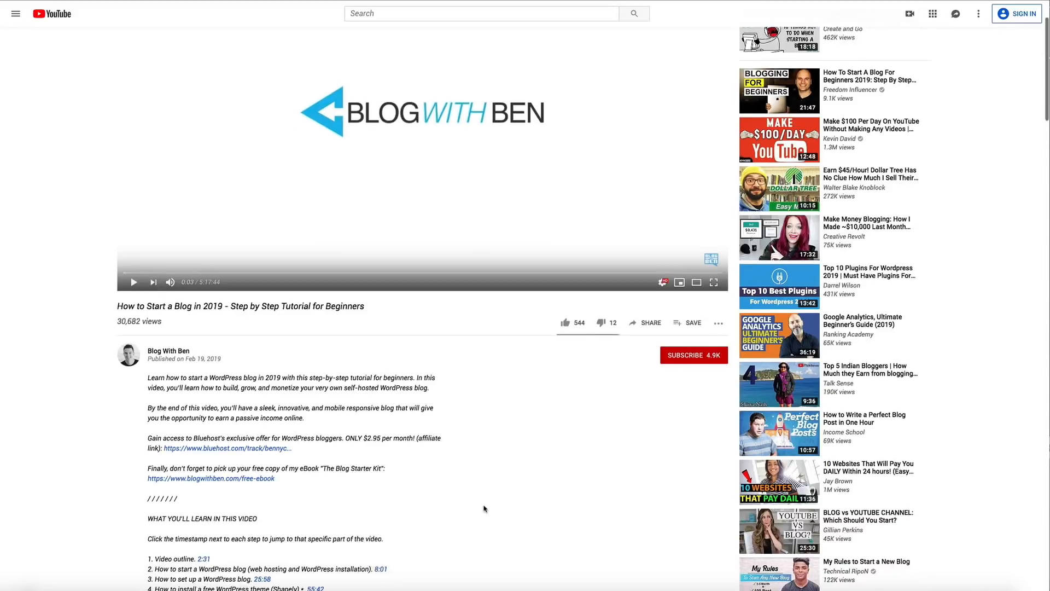
pyautogui.scroll(-3, 483, 508)
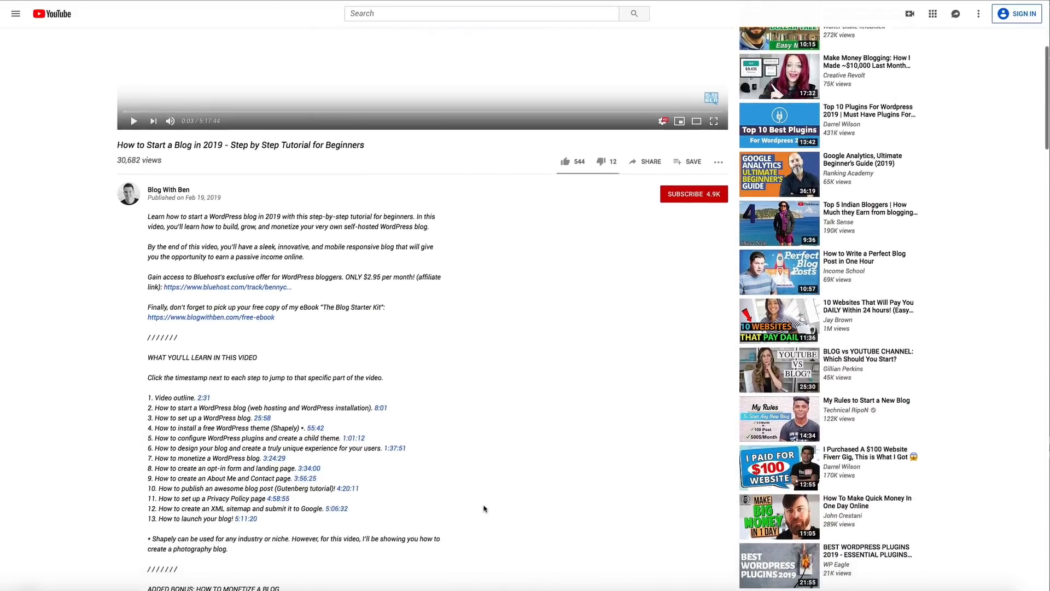
pyautogui.scroll(-4, 483, 509)
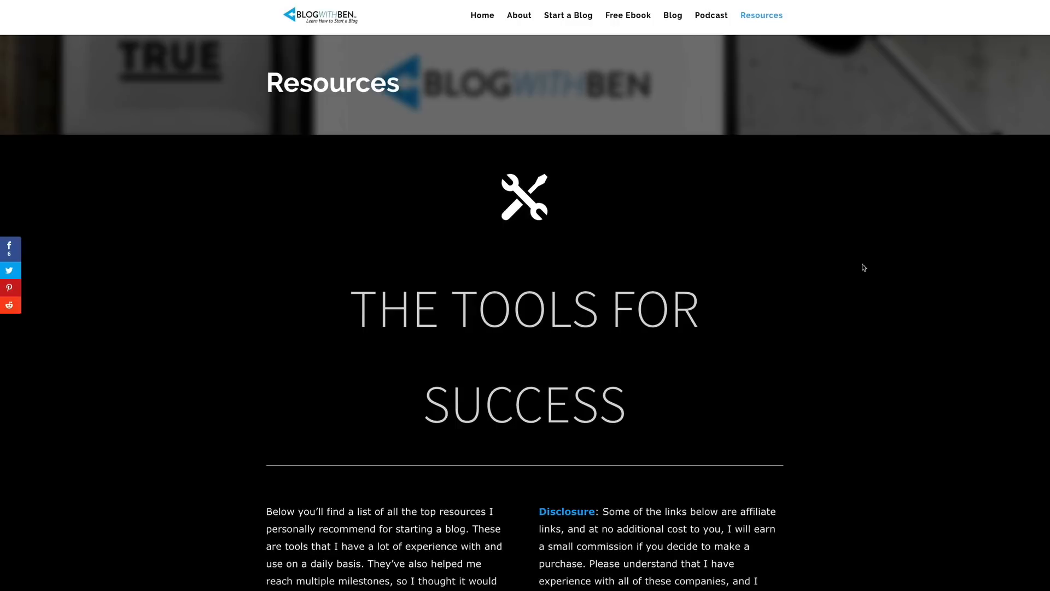
# Find the Email Marketing section on the Blog With Ben resources page and open the AWeber offer.
pyautogui.scroll(-4, 897, 299)
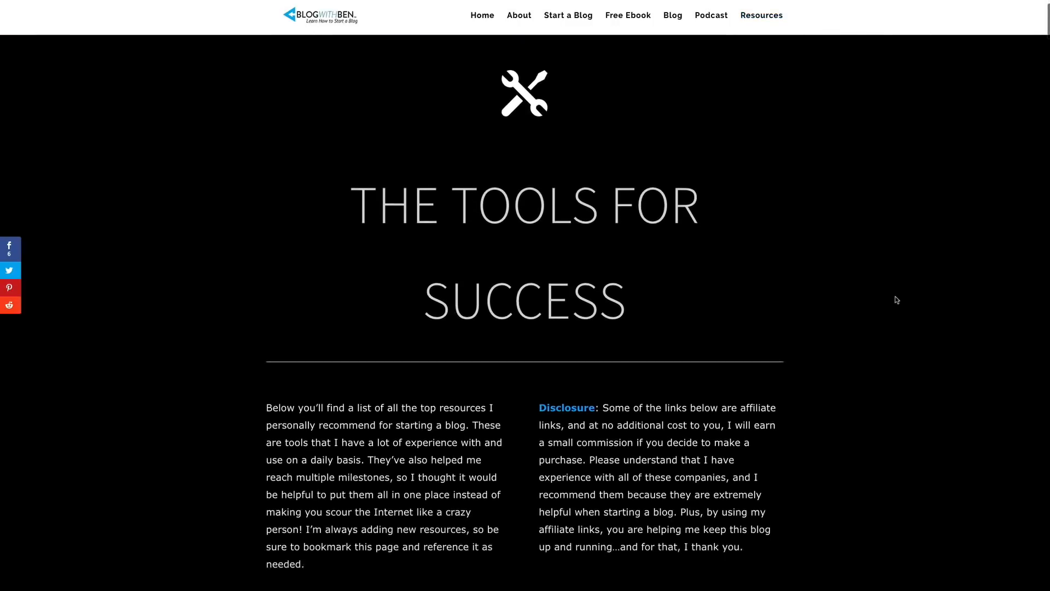
pyautogui.scroll(-6, 897, 300)
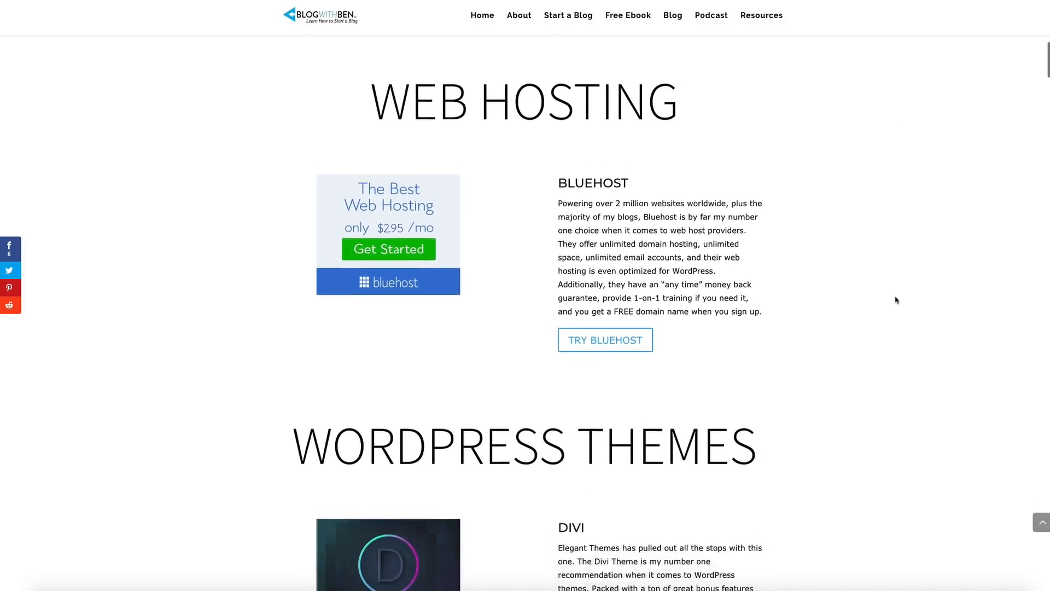
pyautogui.scroll(-10, 898, 300)
pyautogui.scroll(-2, 897, 300)
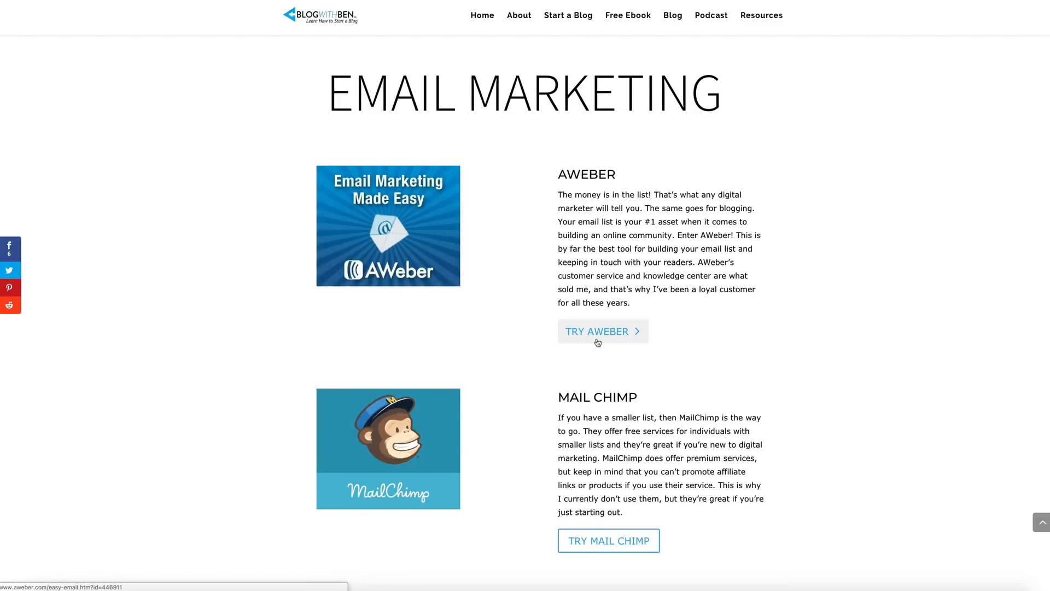
pyautogui.click(598, 343)
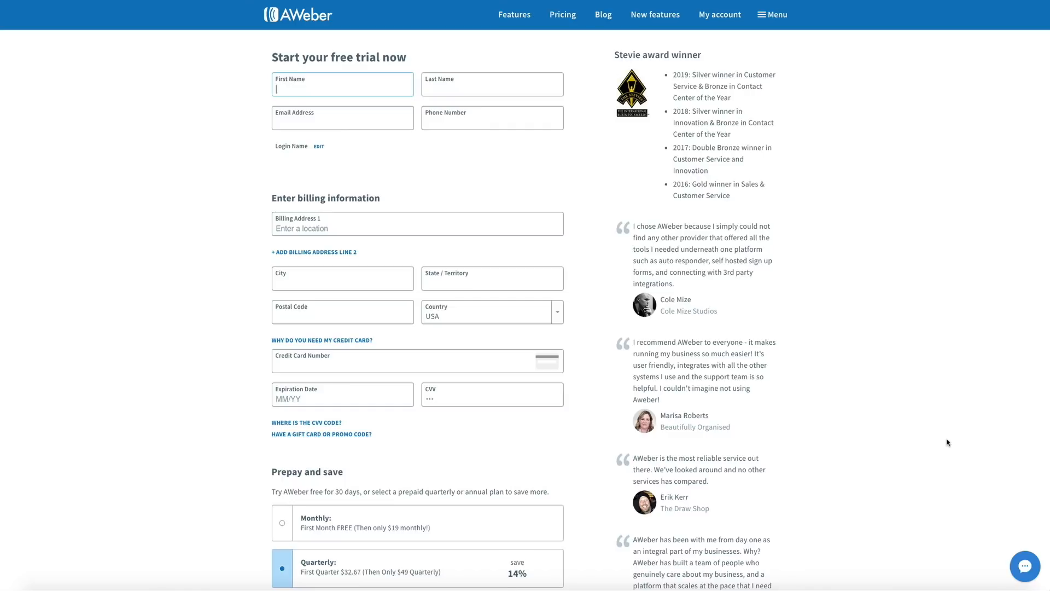
# Select the Monthly plan with the free first month on the AWeber trial sign-up form.
pyautogui.scroll(-5, 948, 442)
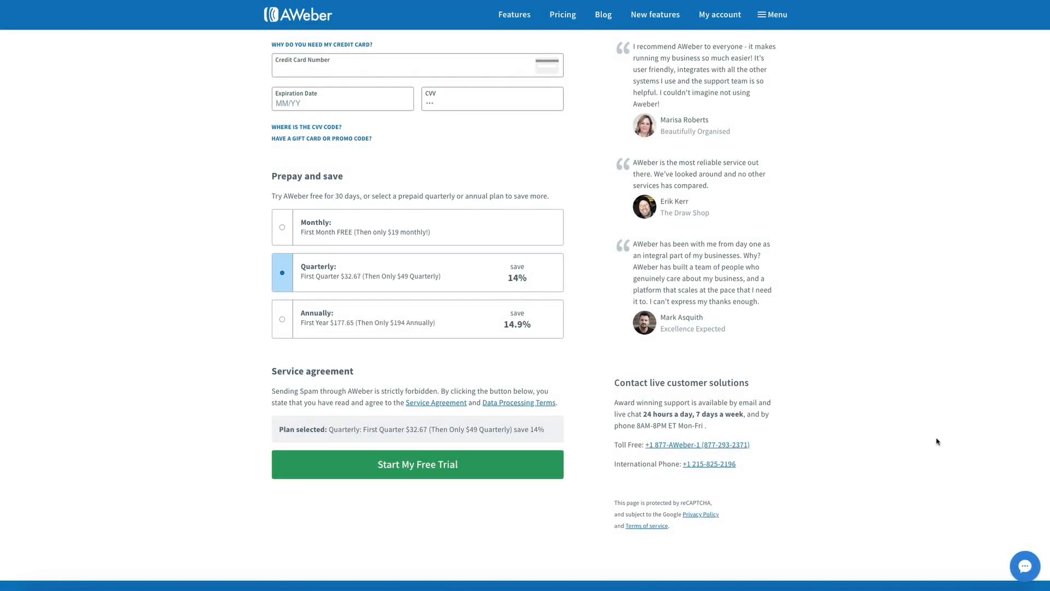
pyautogui.click(283, 232)
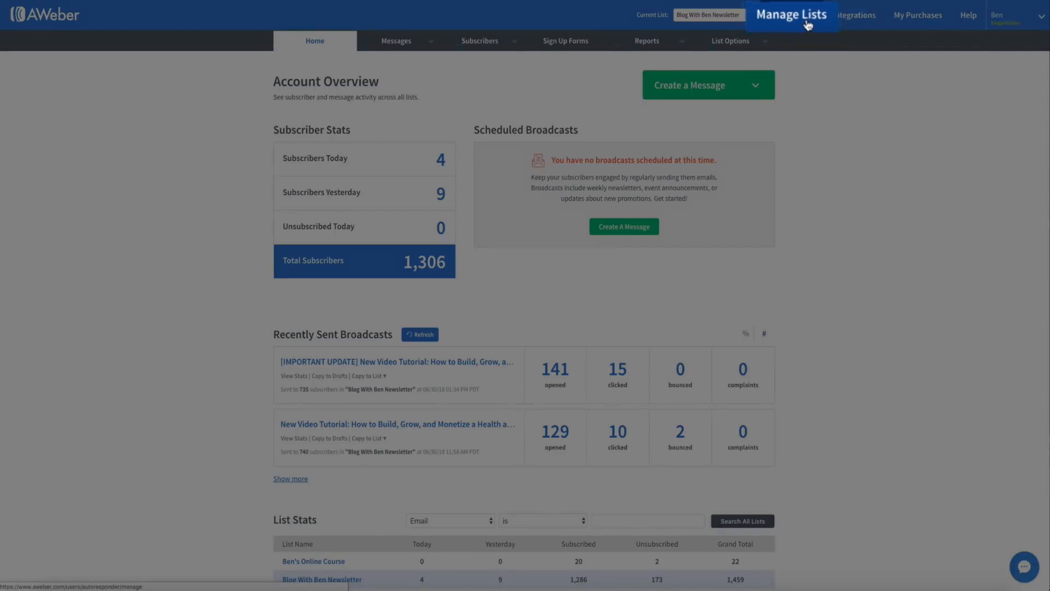
# Start a new list from list management, keeping the prefilled mailing address, sender name and sender email.
pyautogui.click(800, 24)
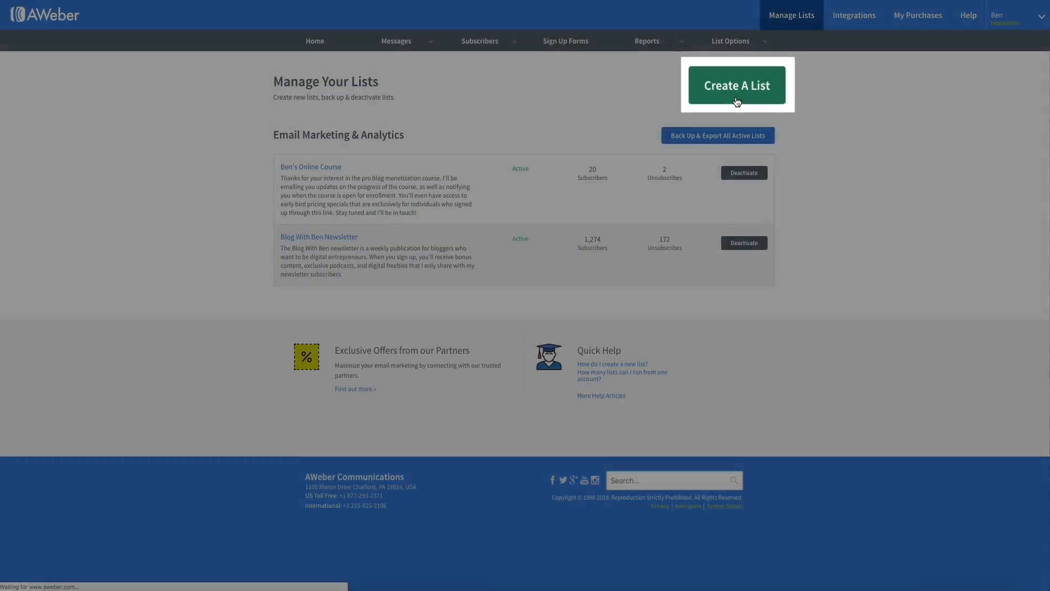
pyautogui.click(737, 104)
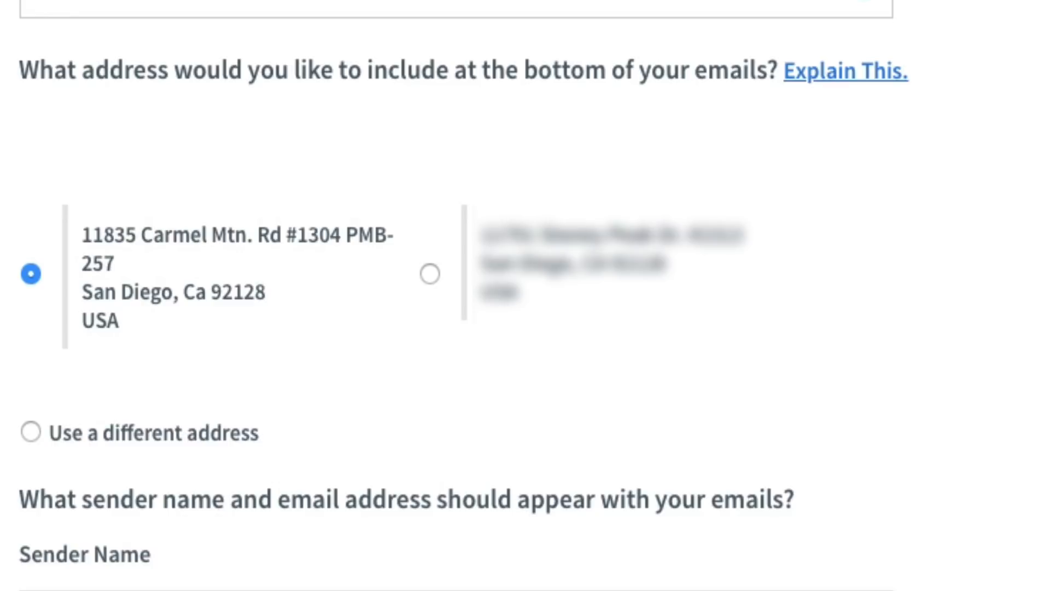
pyautogui.scroll(-5, 525, 295)
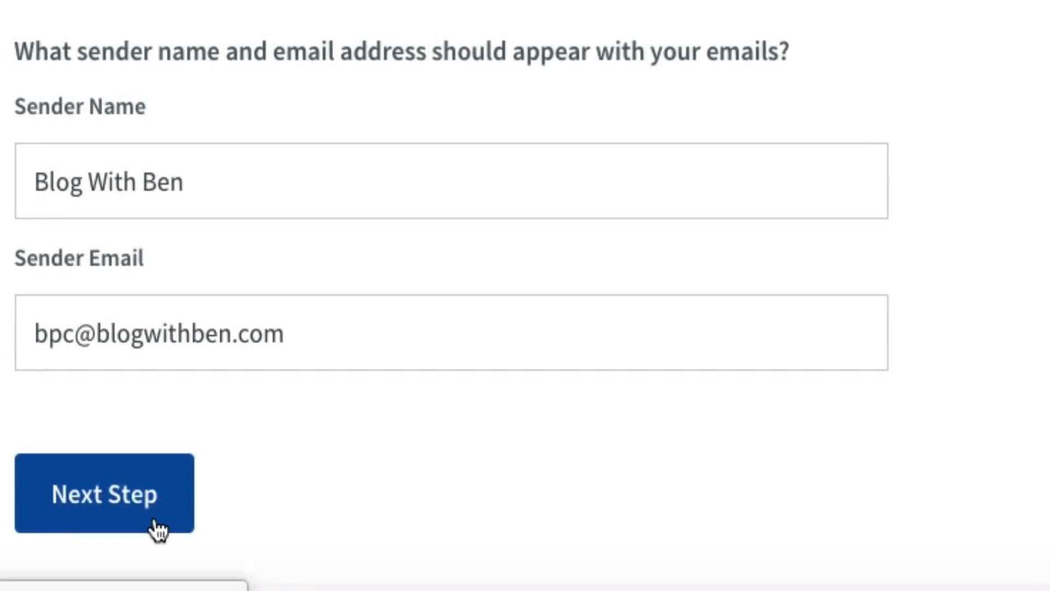
pyautogui.click(156, 524)
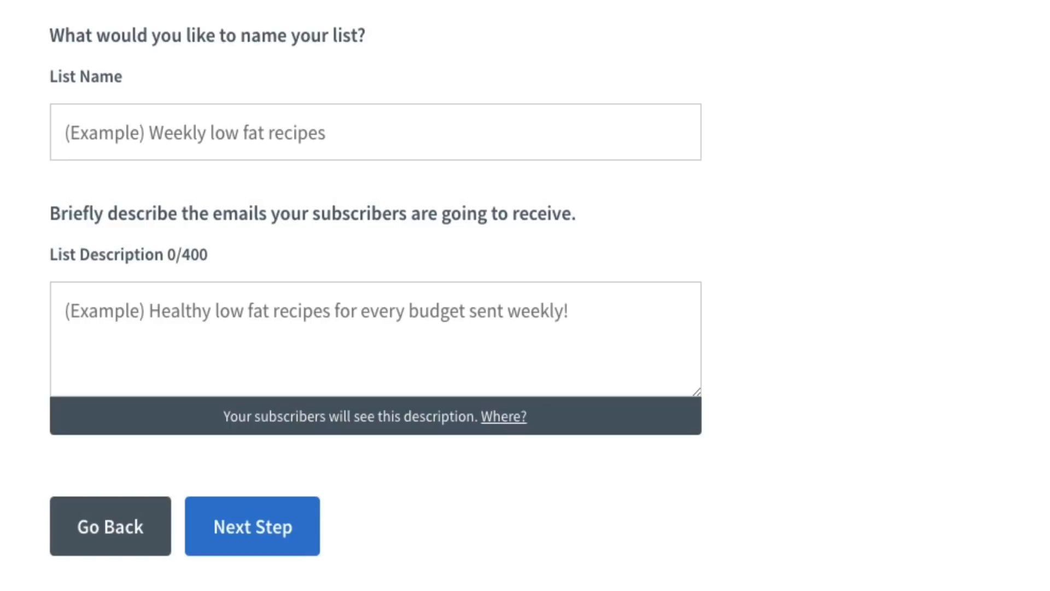
# Name the list "SEO Tips" and describe it as "Weekly newsletter on professional SEO tips for WordPress bloggers!".
pyautogui.click(190, 133)
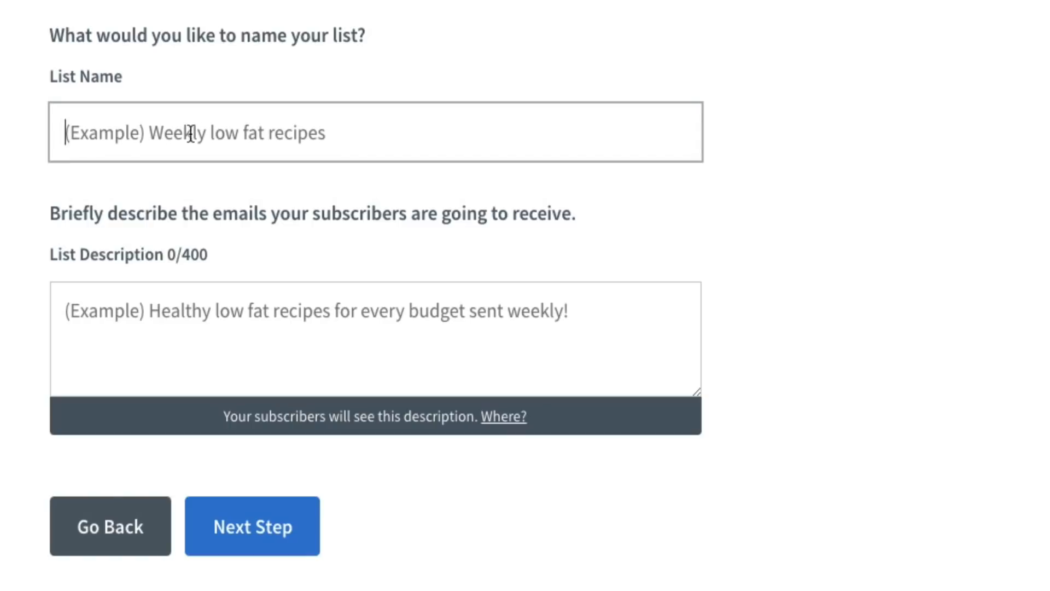
pyautogui.write('SEO Tips')
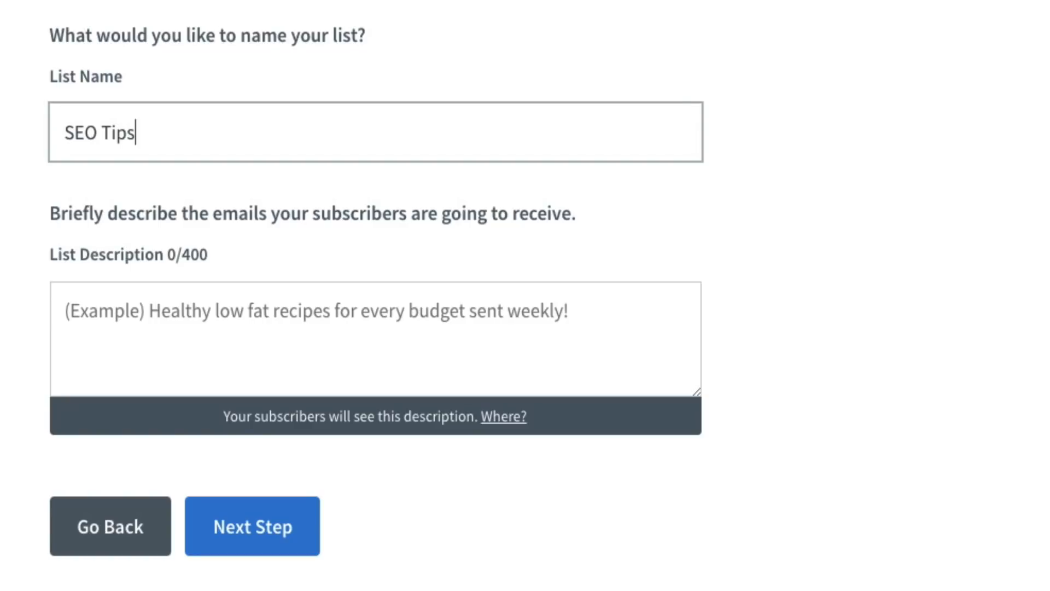
pyautogui.click(140, 315)
pyautogui.write('W')
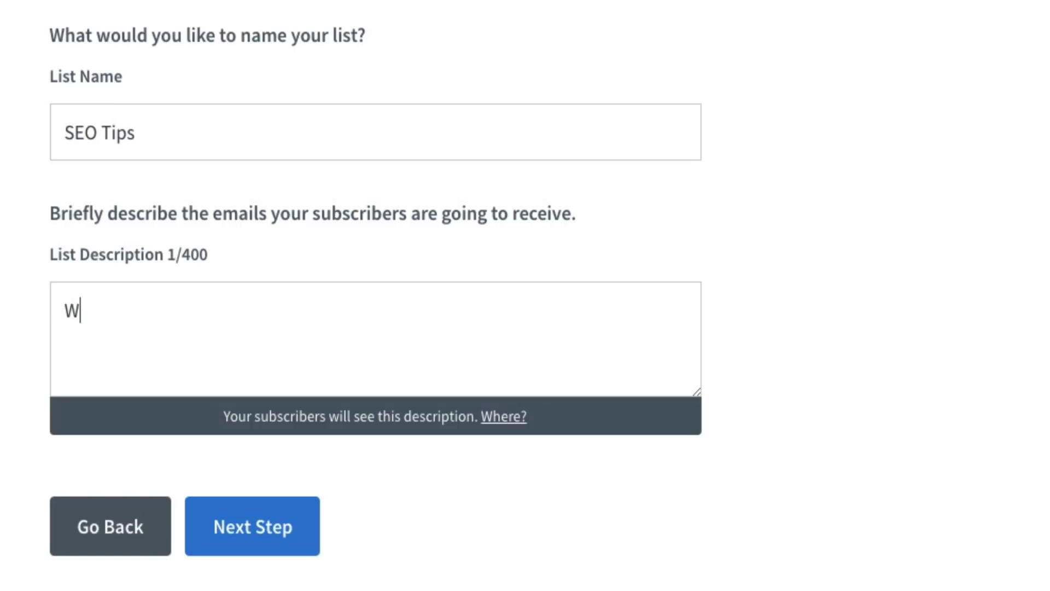
pyautogui.write('eekly news')
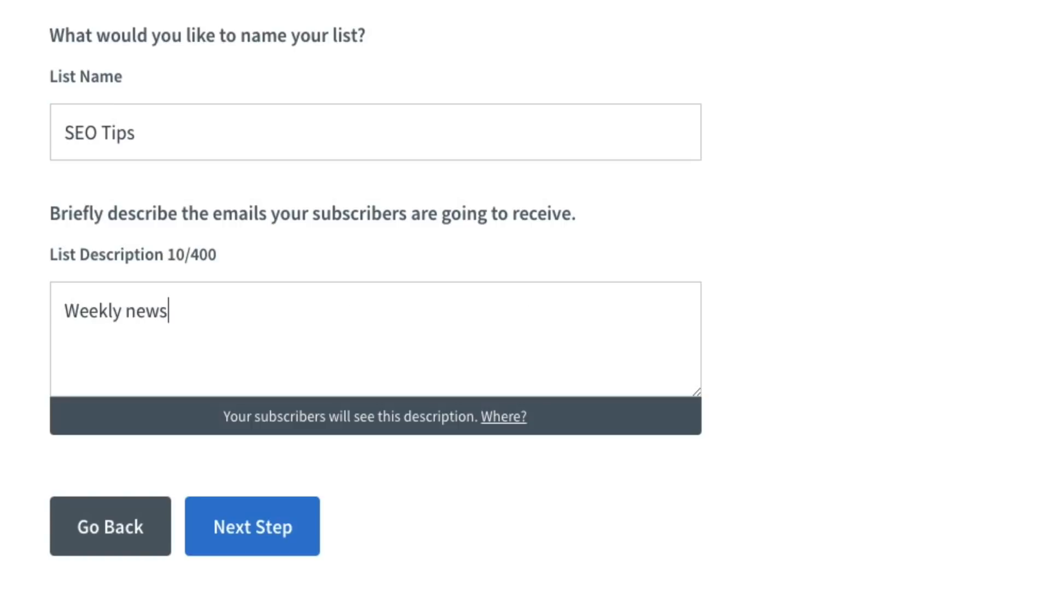
pyautogui.write('letter on pro')
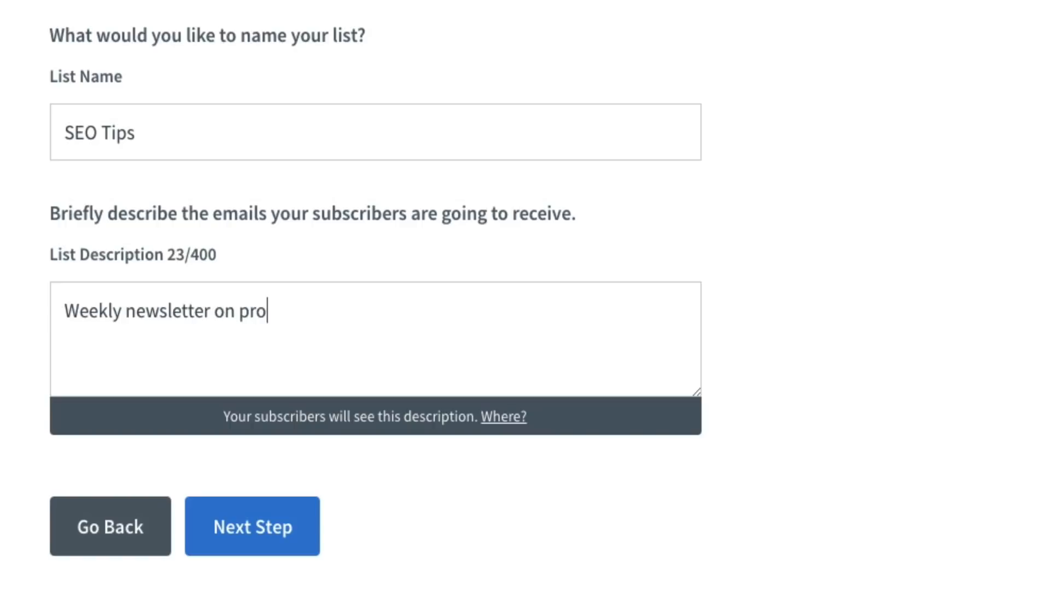
pyautogui.write('fessional ')
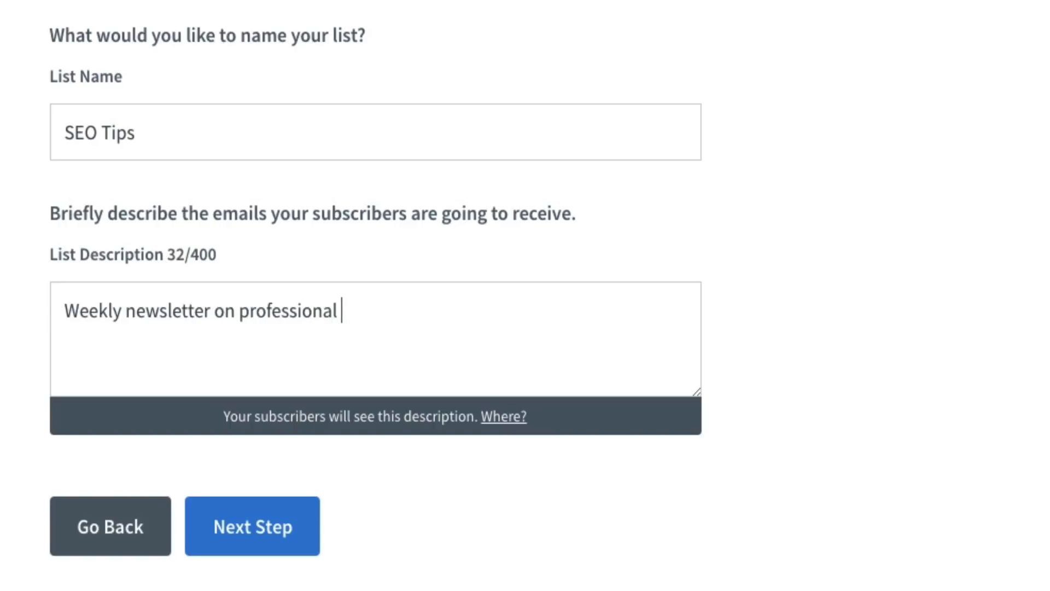
pyautogui.write('SEO tips for ')
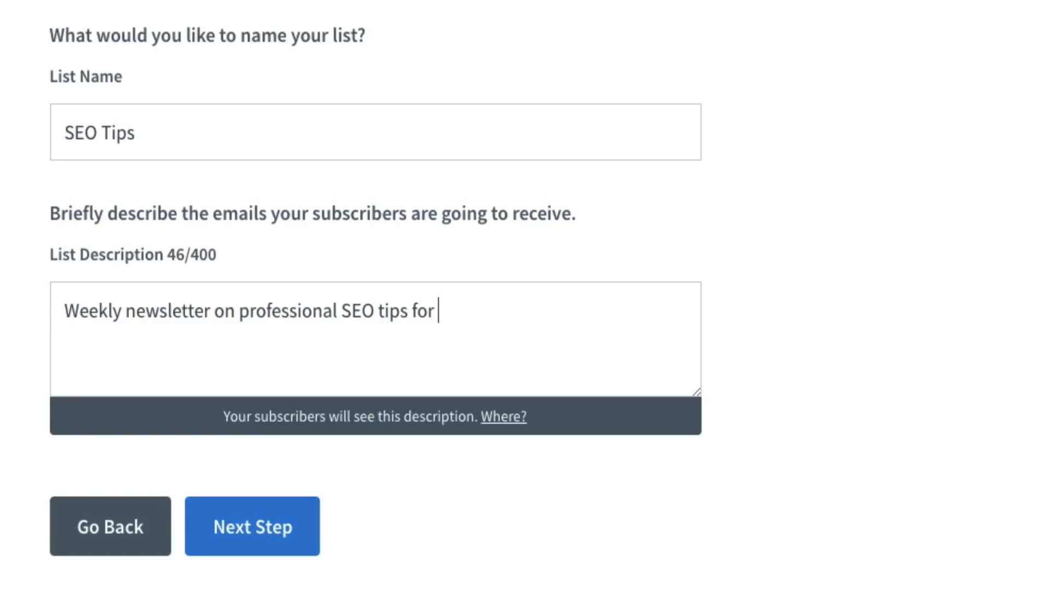
pyautogui.write('WrodPr')
pyautogui.press('BackSpace')
pyautogui.press('BackSpace')
pyautogui.press('BackSpace')
pyautogui.press('BackSpace')
pyautogui.write('ordPress bloggers')
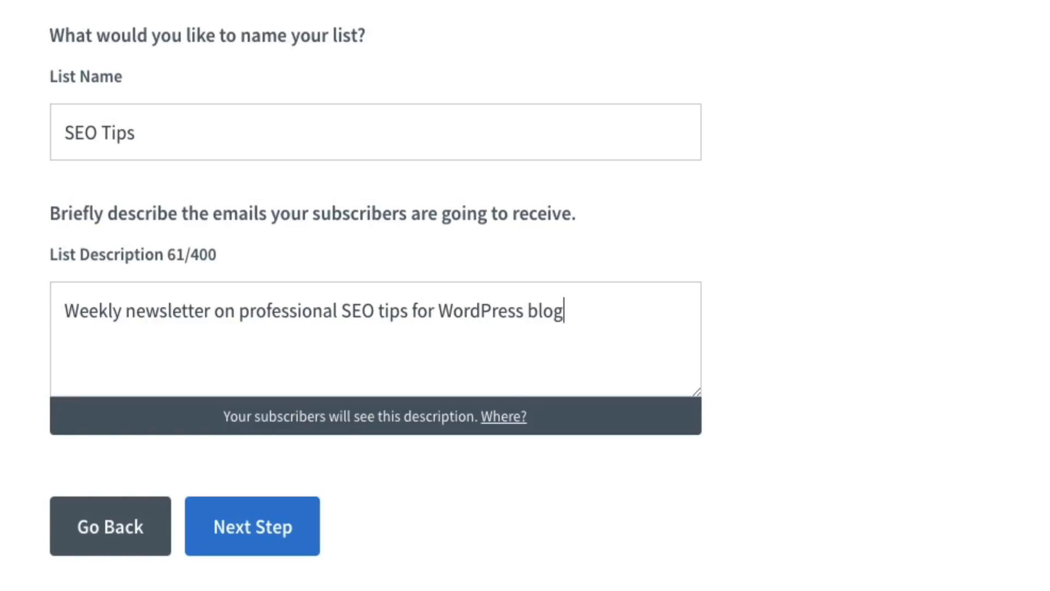
pyautogui.write('!')
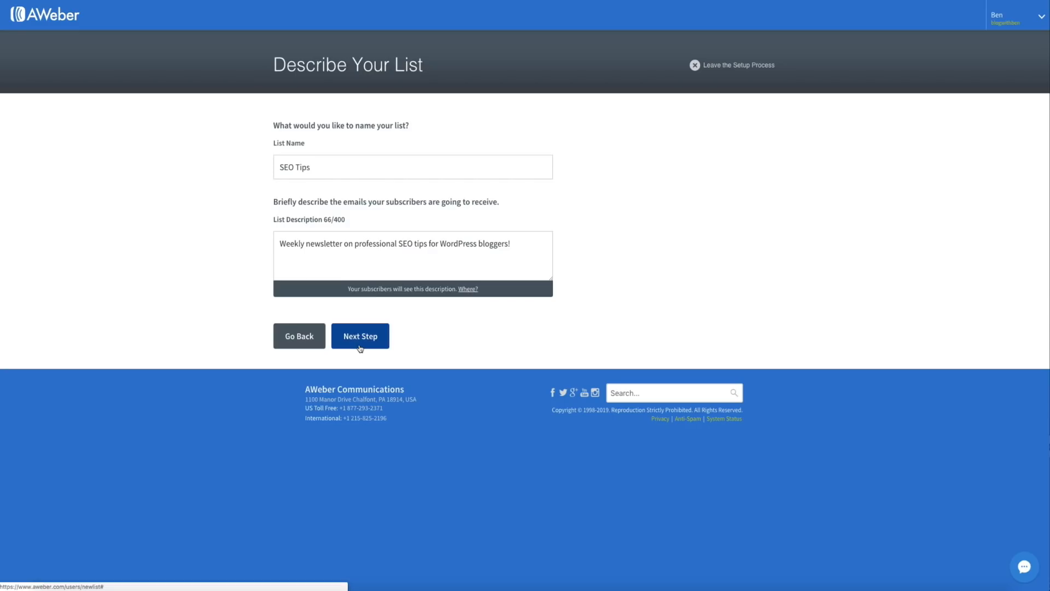
# Submit the list description, approve the default English confirmation message and create the list.
pyautogui.click(360, 336)
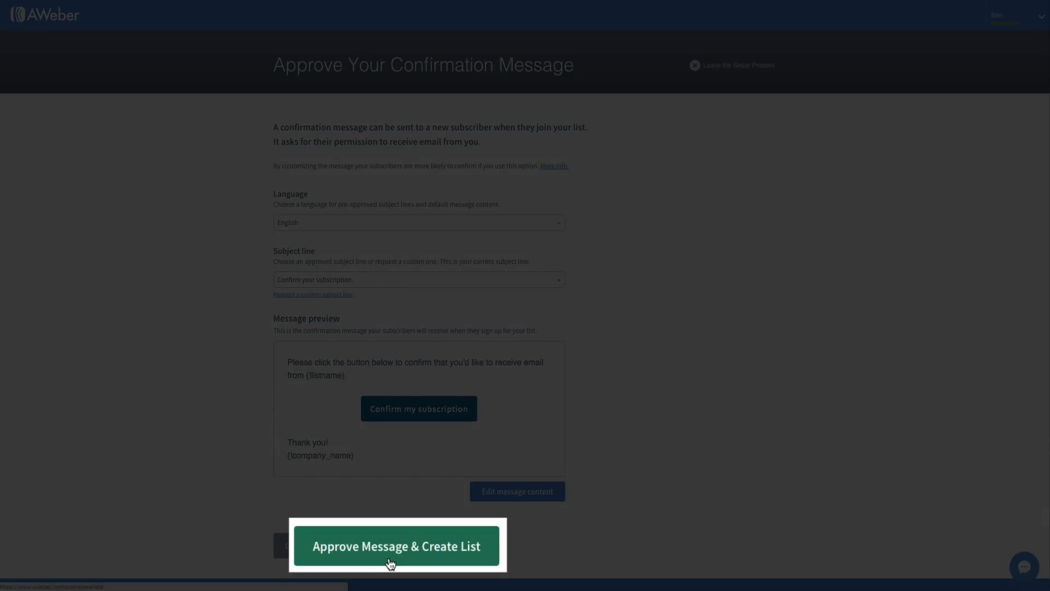
pyautogui.click(391, 563)
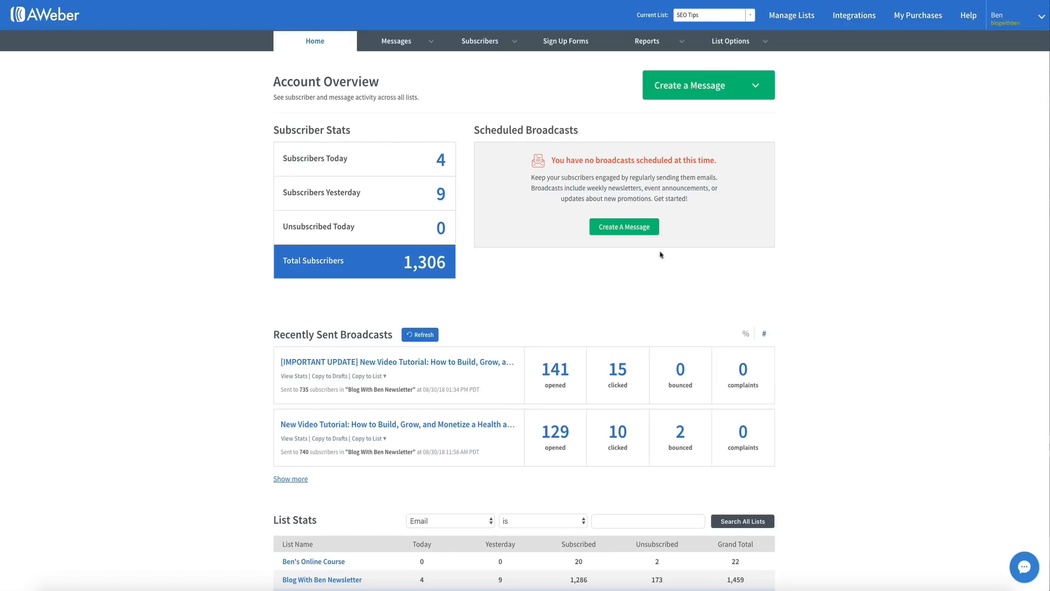
# Create a new campaign named "SEO Tips Welcome Email" for the SEO Tips list.
pyautogui.moveTo(414, 46)
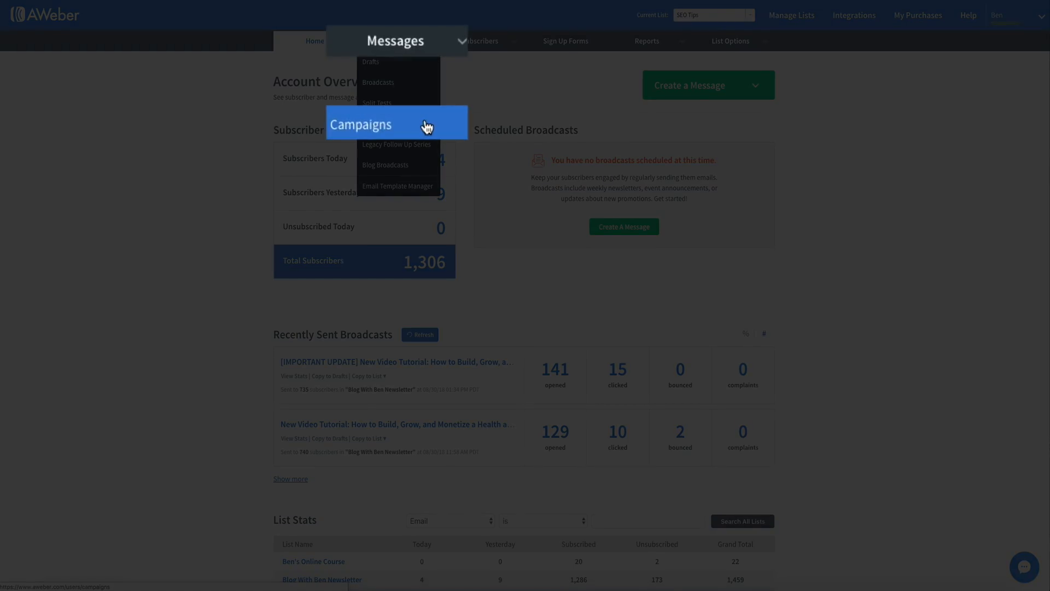
pyautogui.click(426, 126)
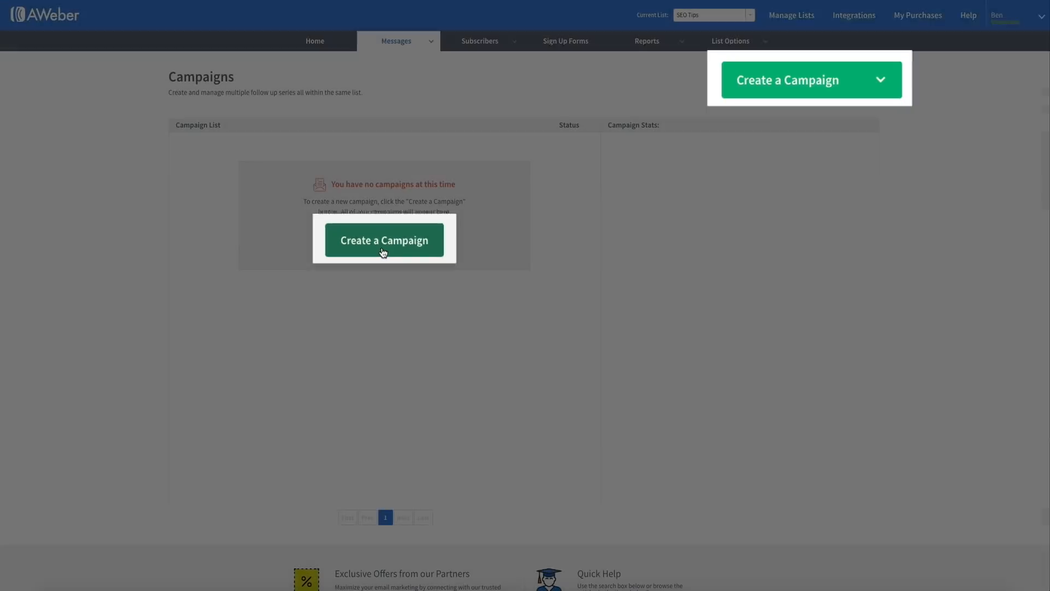
pyautogui.click(383, 249)
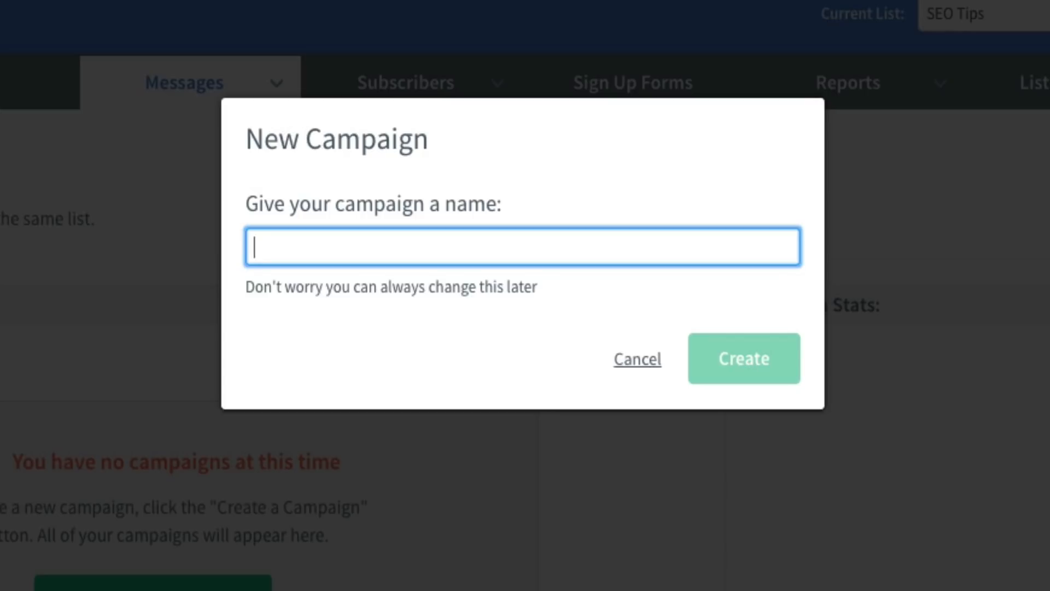
pyautogui.write('SEO Tips WEI')
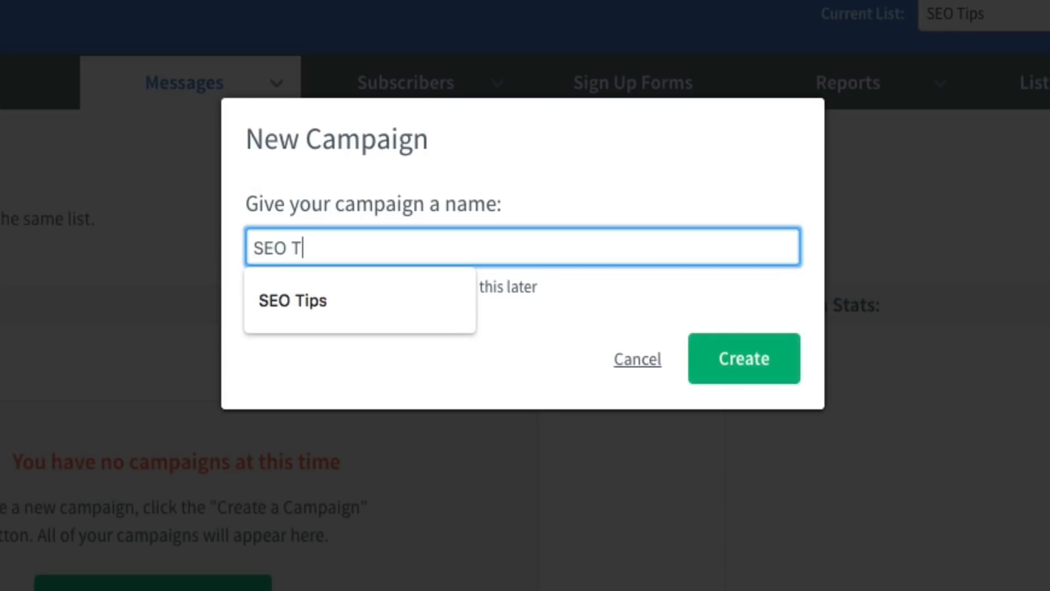
pyautogui.press('BackSpace')
pyautogui.press('BackSpace')
pyautogui.write('elcome Le')
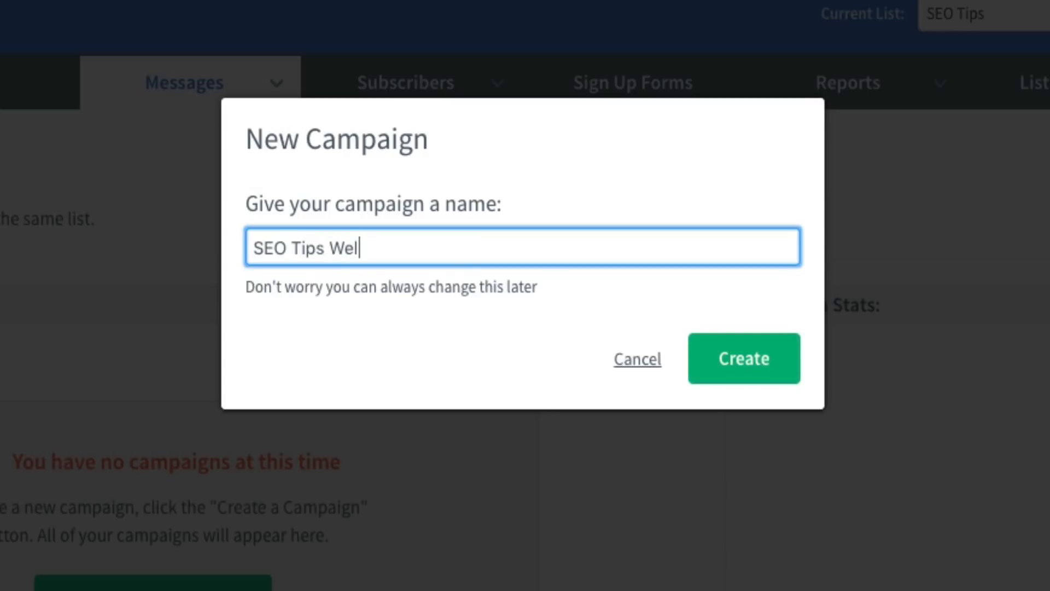
pyautogui.press('BackSpace')
pyautogui.press('BackSpace')
pyautogui.write('Email')
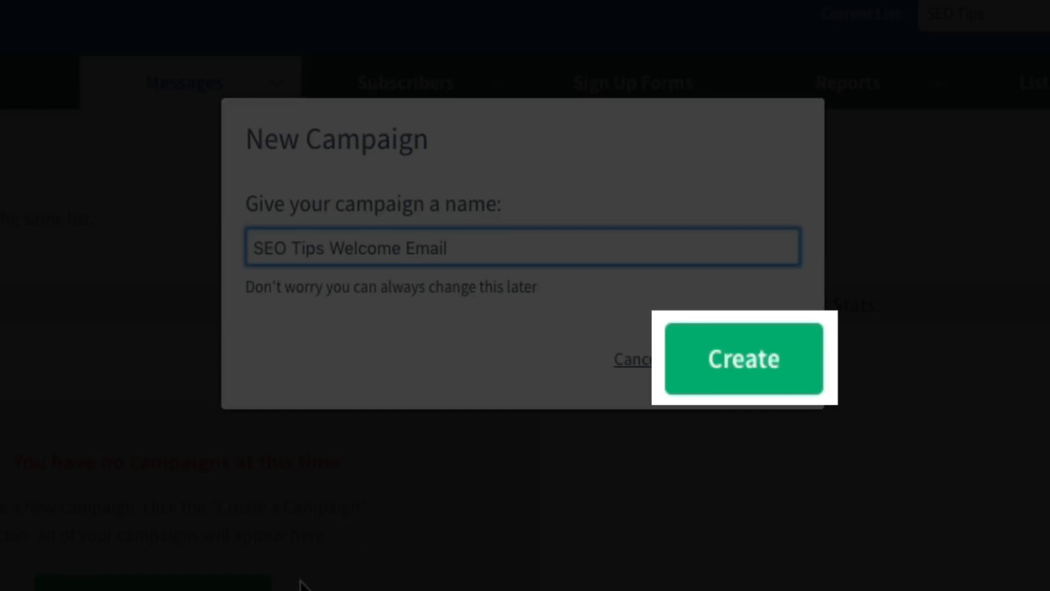
pyautogui.click(747, 381)
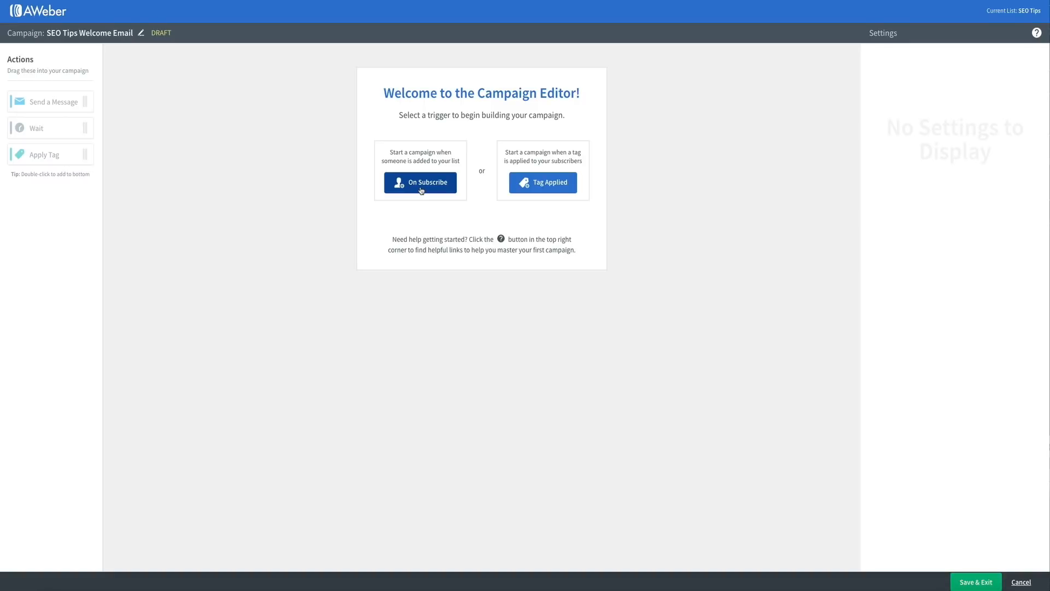
# Set the campaign trigger to On Subscribe and add a Send a Message action beneath it.
pyautogui.click(421, 186)
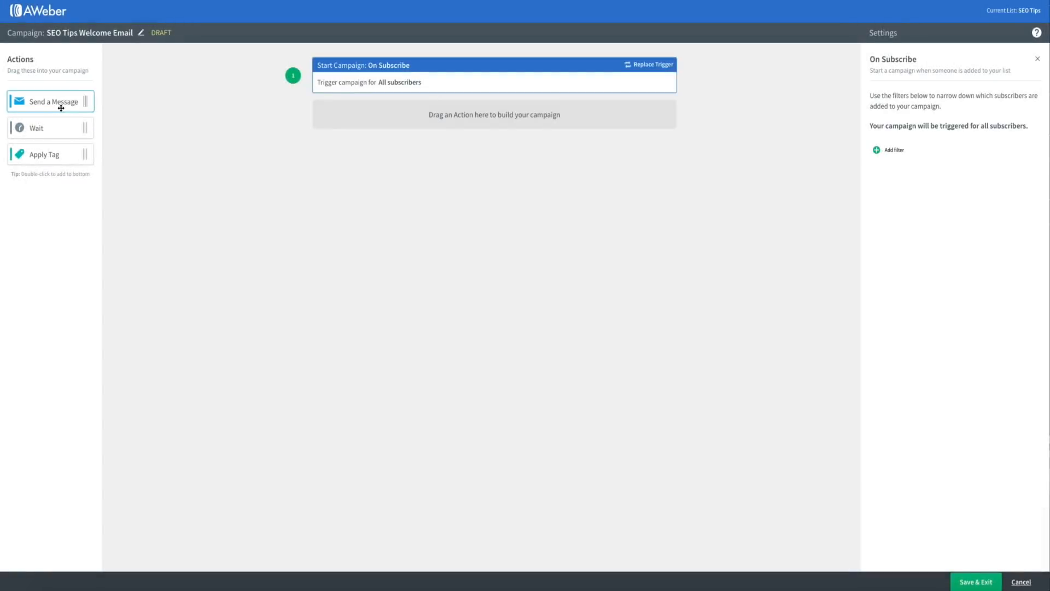
pyautogui.moveTo(61, 103); pyautogui.dragTo(492, 118)
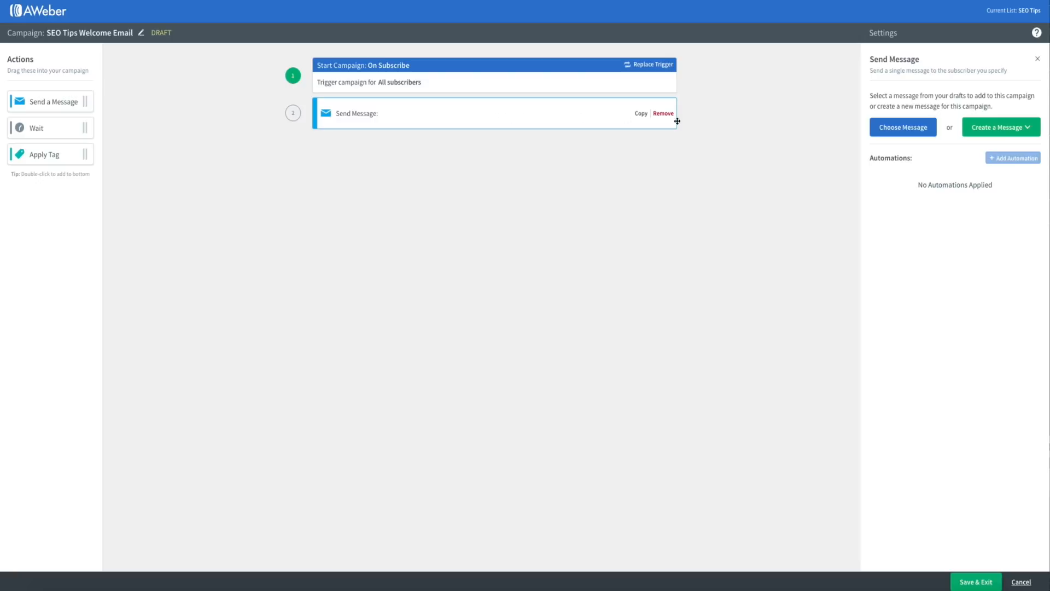
# Create a new message for the Send Message action with the Drag & Drop Email Builder.
pyautogui.click(1029, 130)
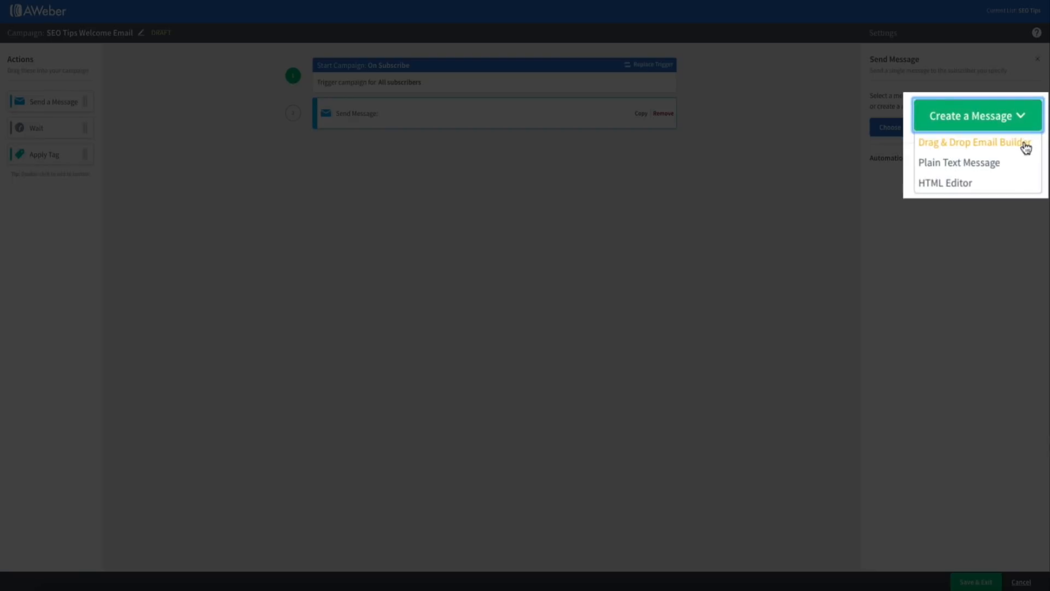
pyautogui.click(1026, 144)
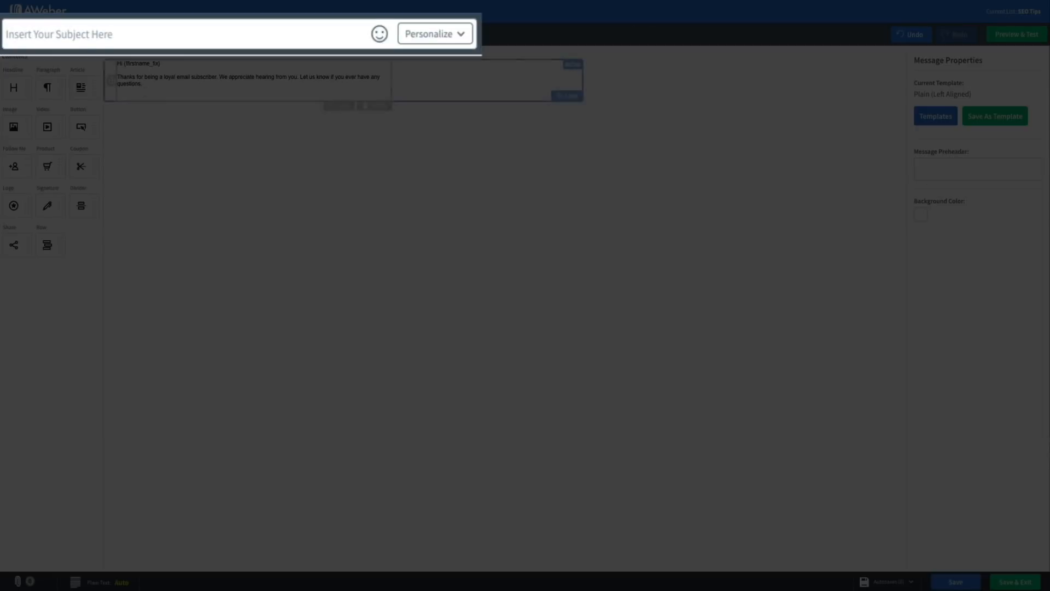
# Set the message subject to "Welcome to the SEO Tips Newsletter".
pyautogui.click(46, 36)
pyautogui.write('We')
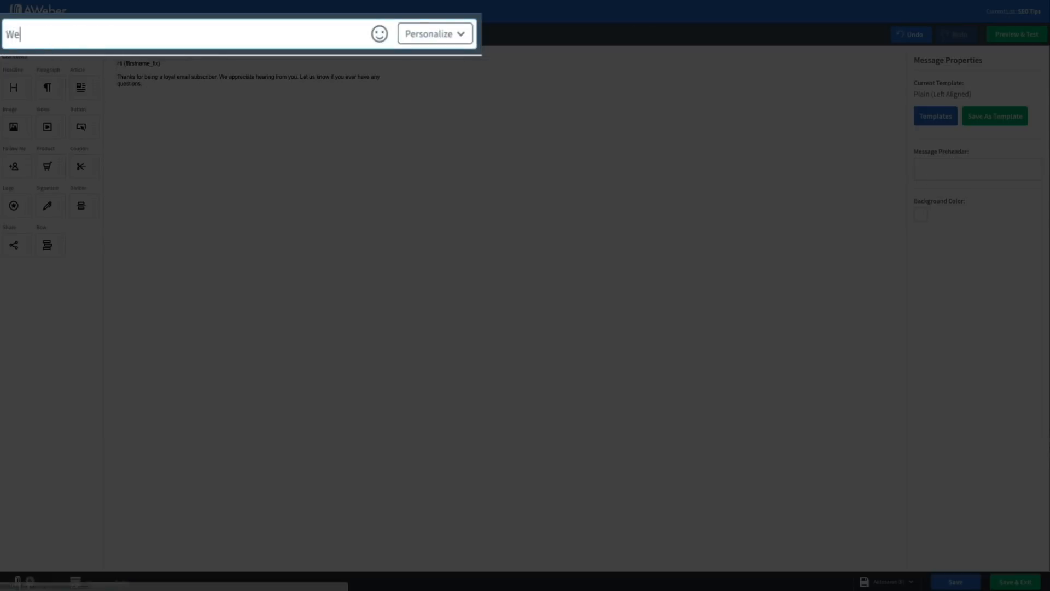
pyautogui.write('lcome to the SEO Ti')
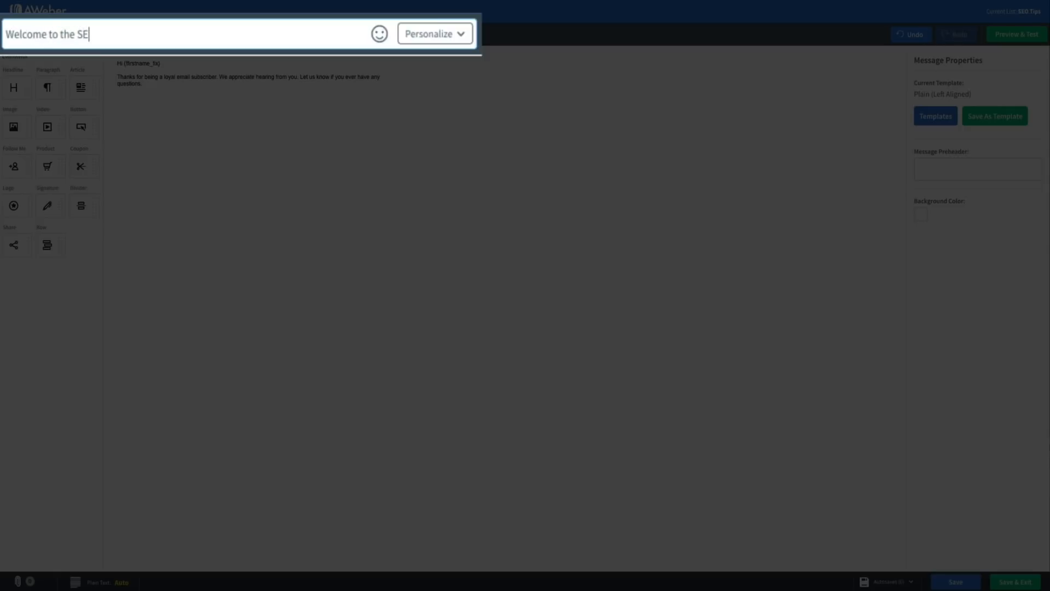
pyautogui.write('ps Newsletter')
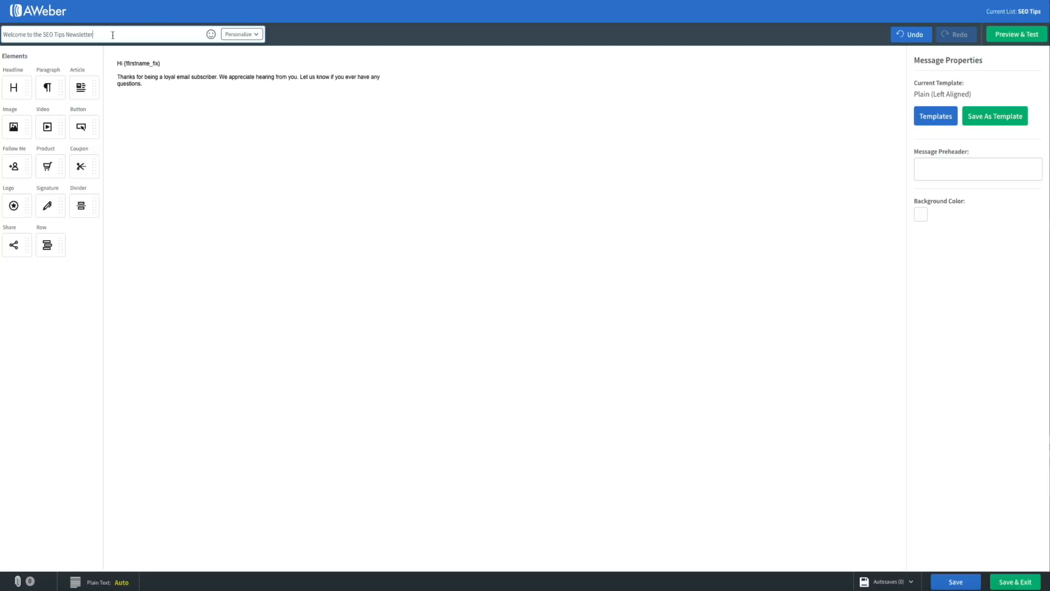
# Examine the subscriber-info personalization options and the emoji choices available for the subject line.
pyautogui.click(258, 35)
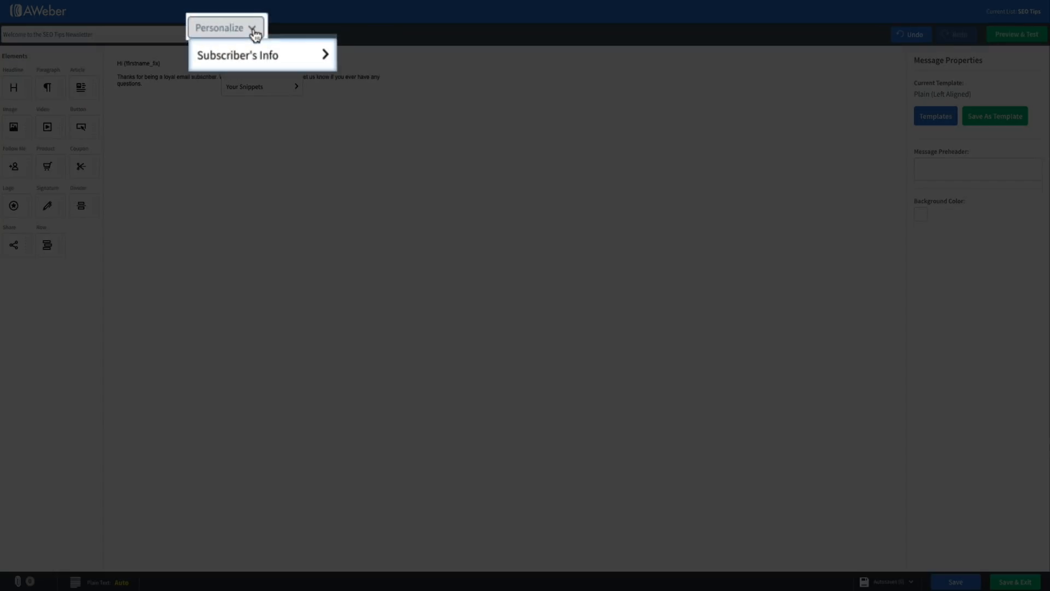
pyautogui.click(316, 54)
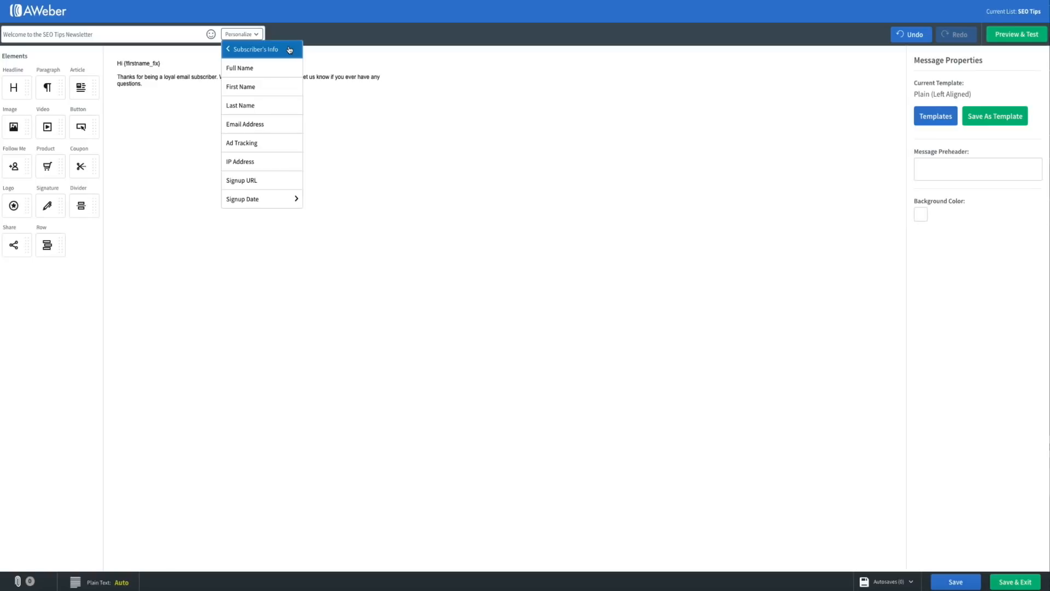
pyautogui.click(210, 40)
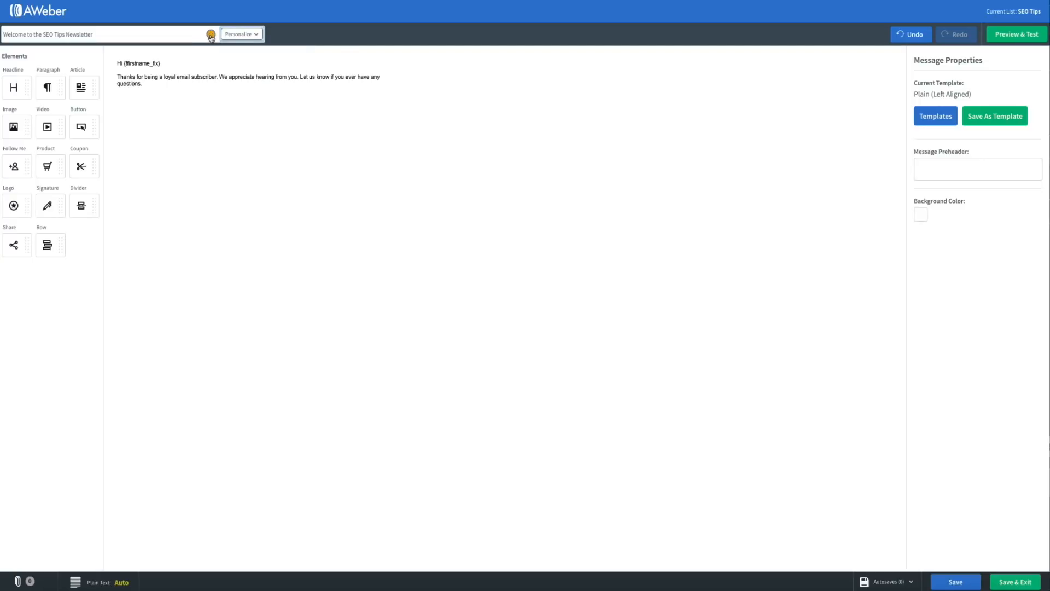
pyautogui.click(210, 36)
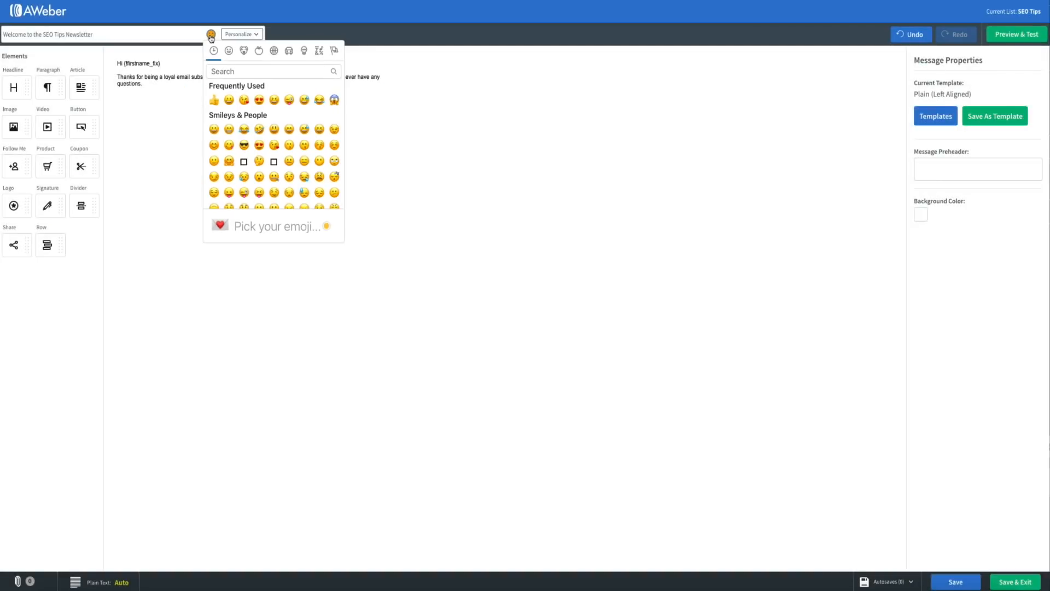
pyautogui.click(210, 36)
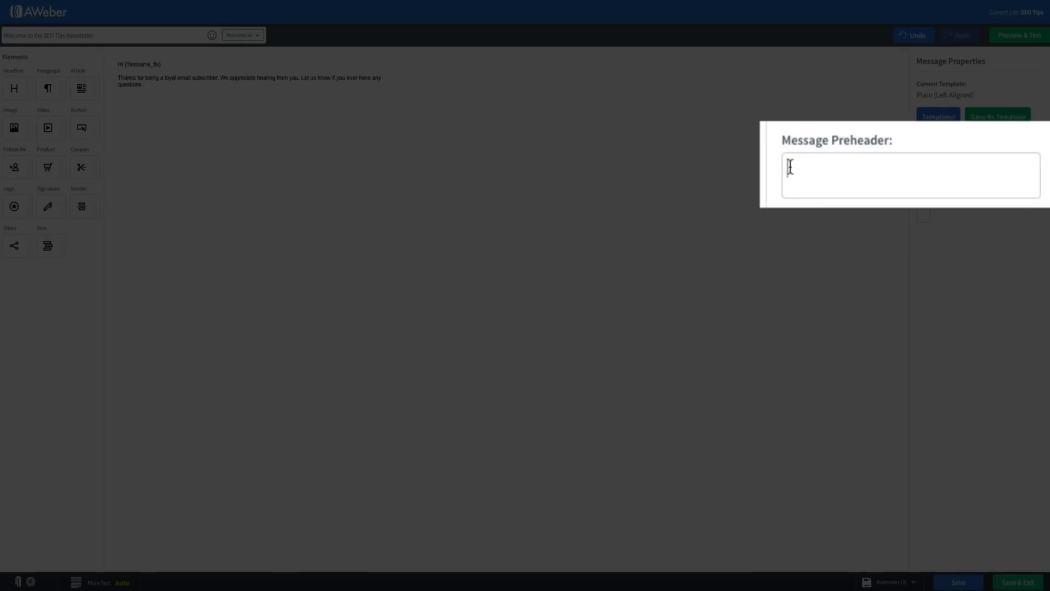
# Enter the message preheader "Thanks for subscribing! Here's what you'll get for signing up!".
pyautogui.write('Thanks for subs')
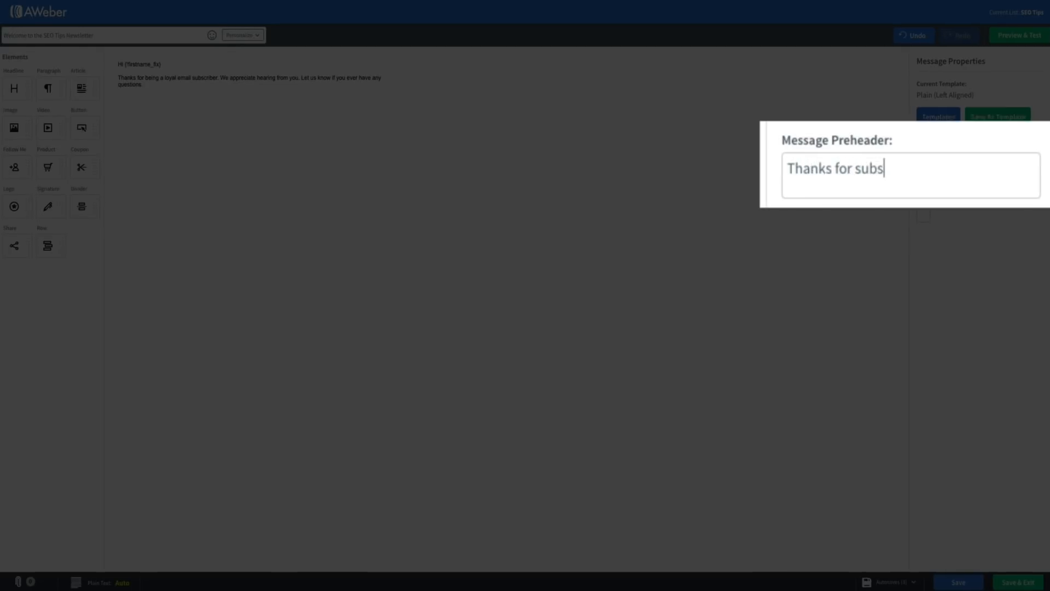
pyautogui.write('cribing! Heres')
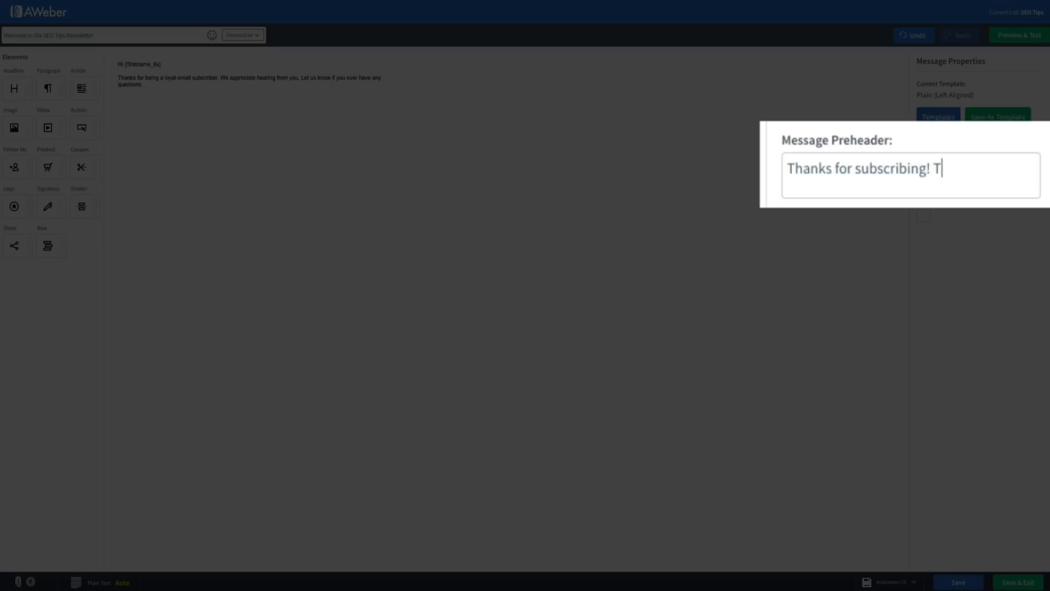
pyautogui.press('BackSpace')
pyautogui.write("'s what you'll get for si")
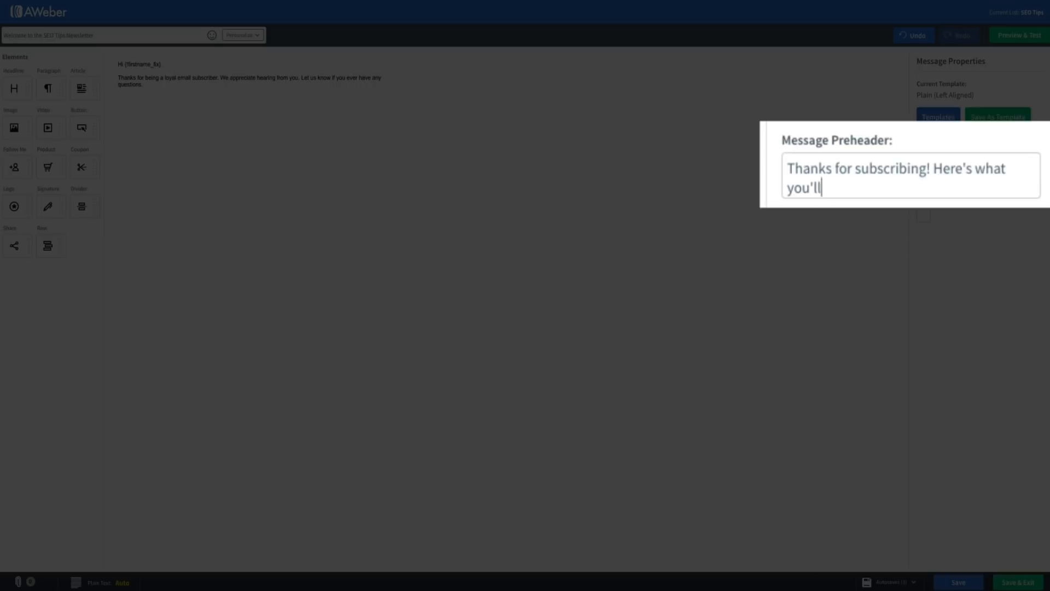
pyautogui.write('gning up!')
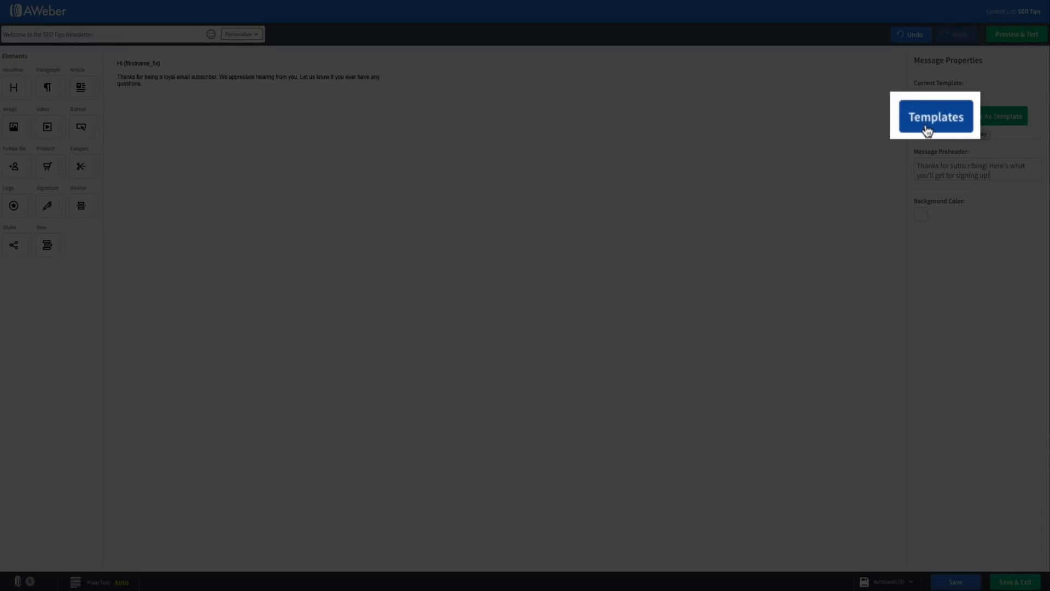
# Browse the template gallery with Keep My Message Content turned off and apply the Letter template to the message.
pyautogui.click(927, 126)
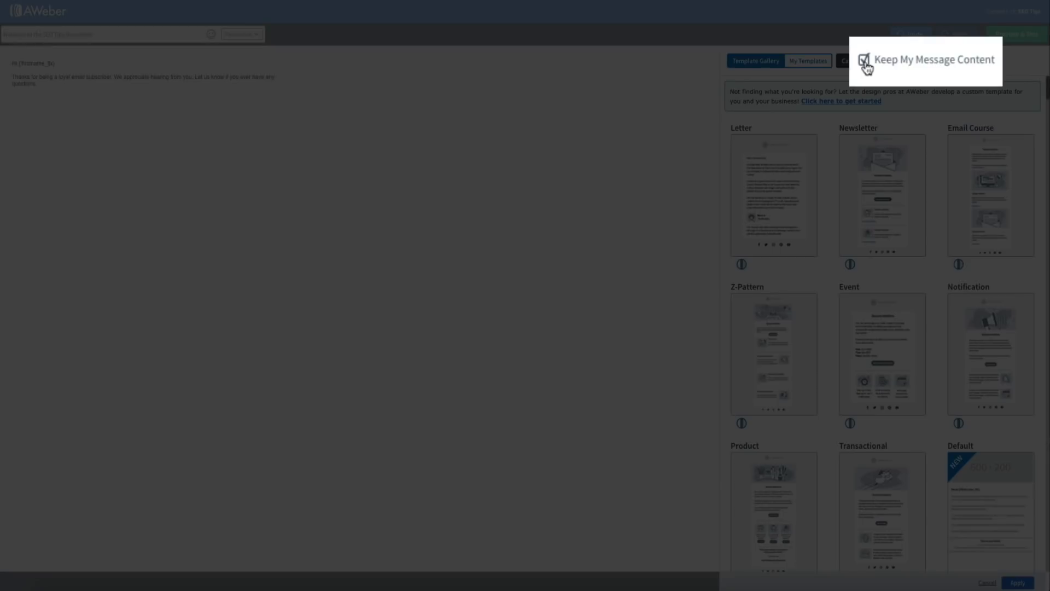
pyautogui.click(864, 61)
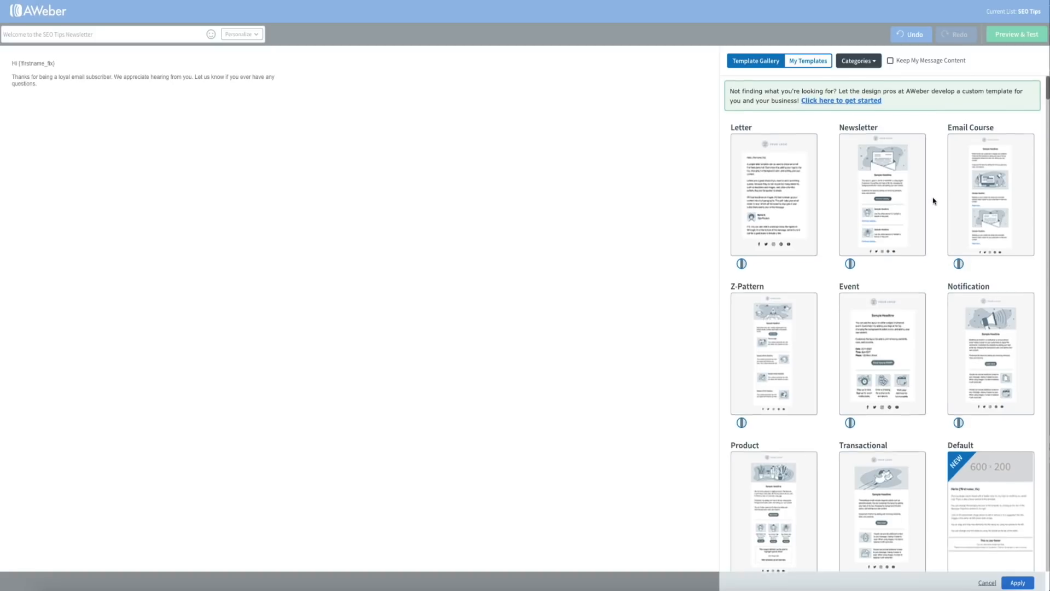
pyautogui.scroll(-4, 934, 201)
pyautogui.scroll(-5, 934, 201)
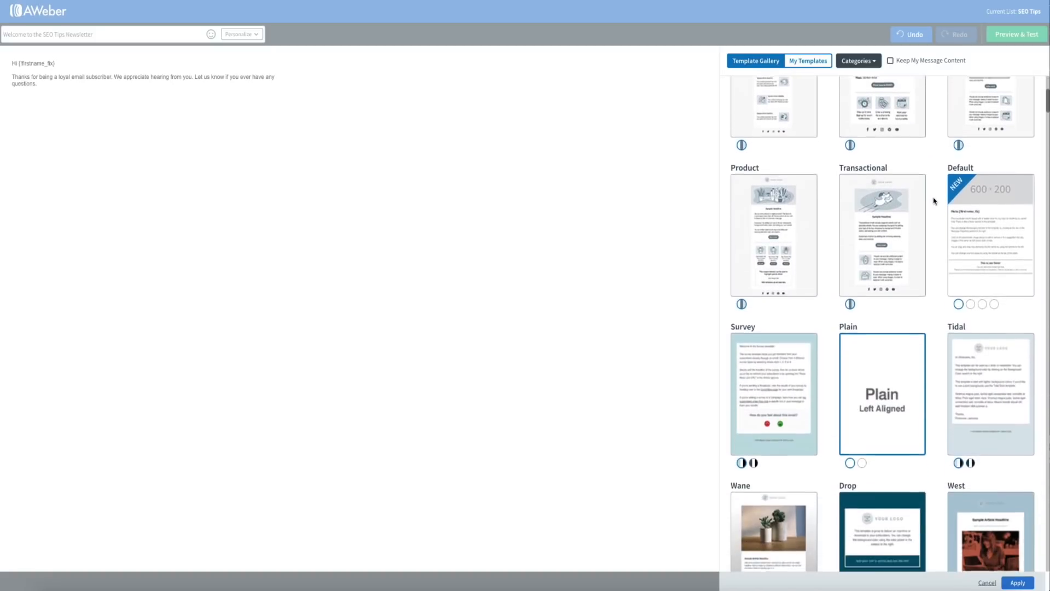
pyautogui.scroll(-6, 934, 200)
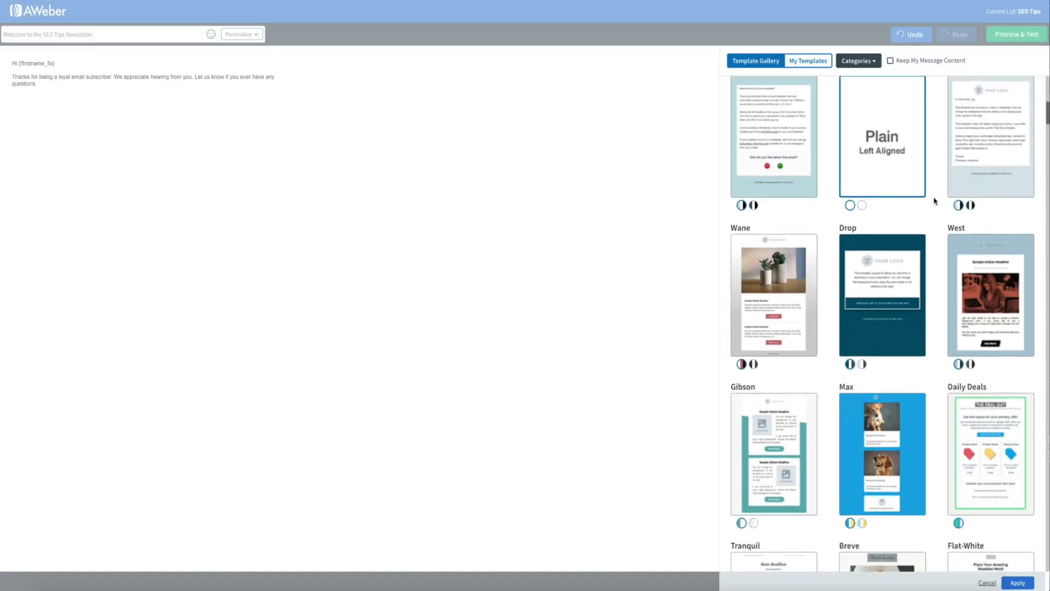
pyautogui.scroll(-5, 934, 201)
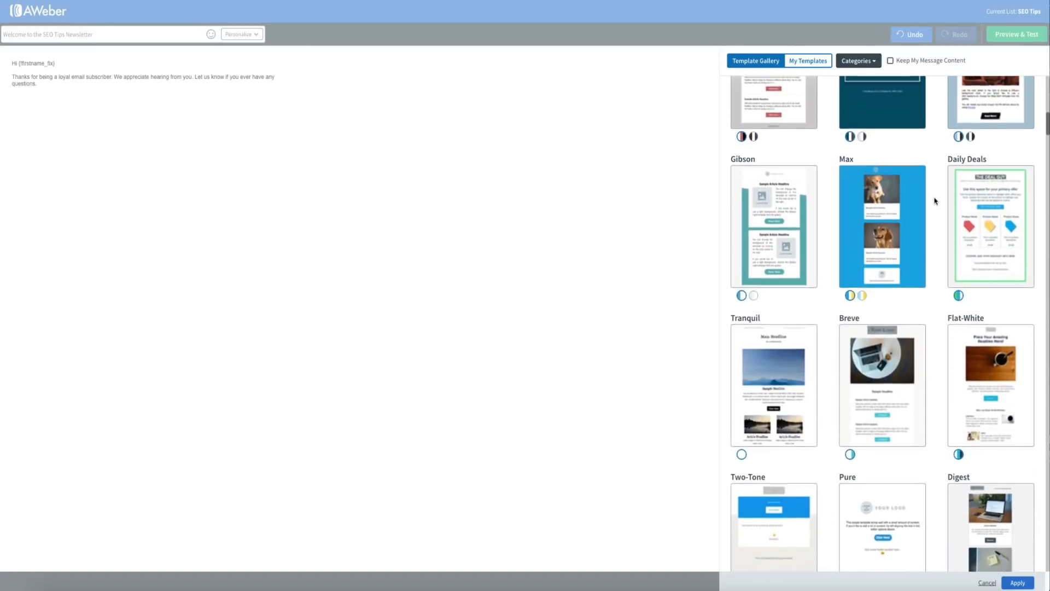
pyautogui.scroll(-2, 934, 201)
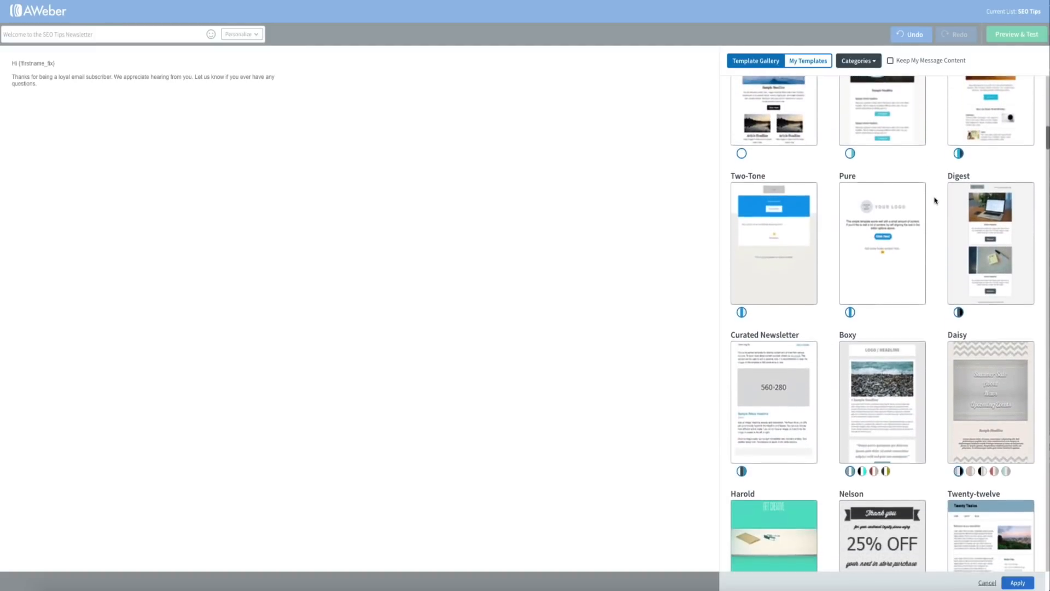
pyautogui.scroll(5, 935, 201)
pyautogui.scroll(9, 934, 201)
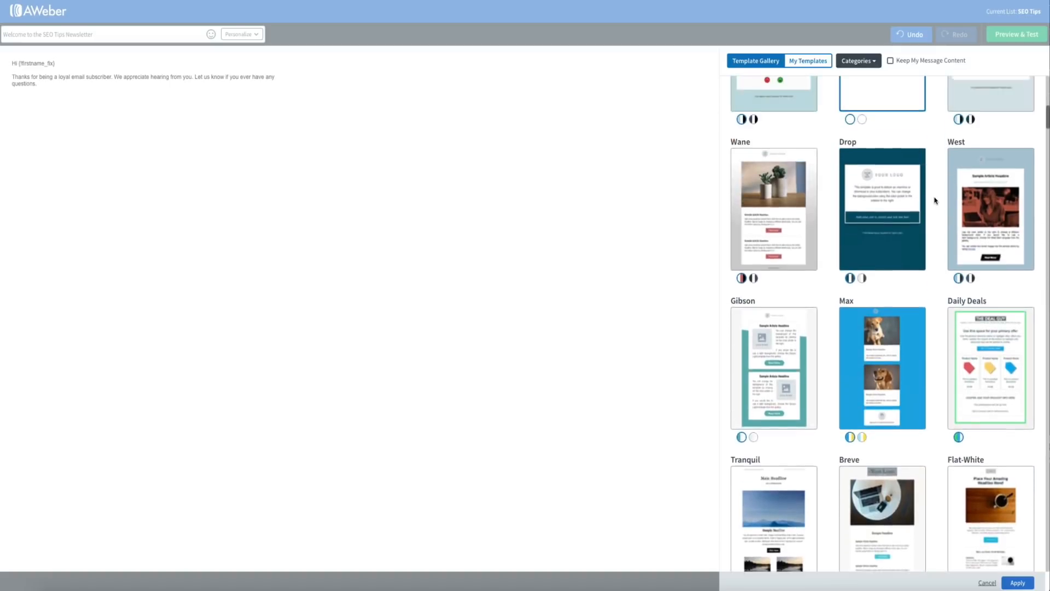
pyautogui.scroll(7, 934, 201)
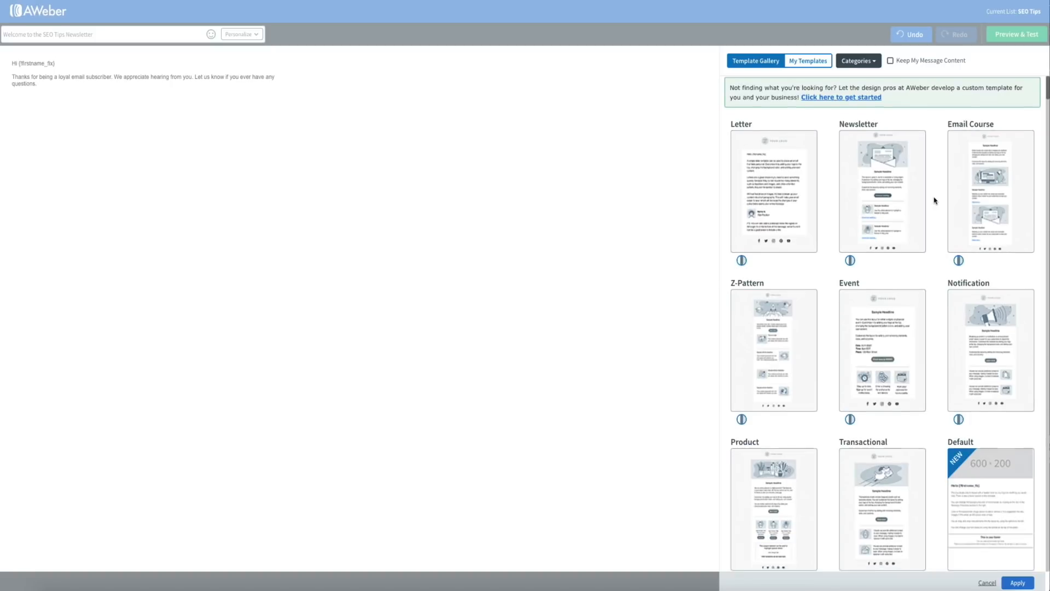
pyautogui.scroll(-1, 935, 201)
pyautogui.moveTo(798, 199)
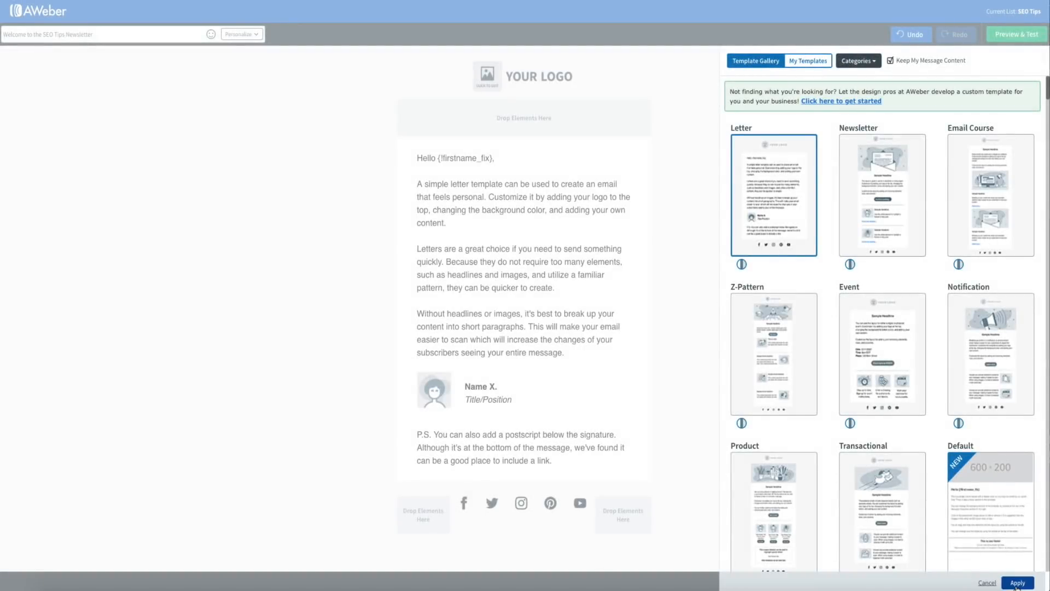
pyautogui.click(1017, 584)
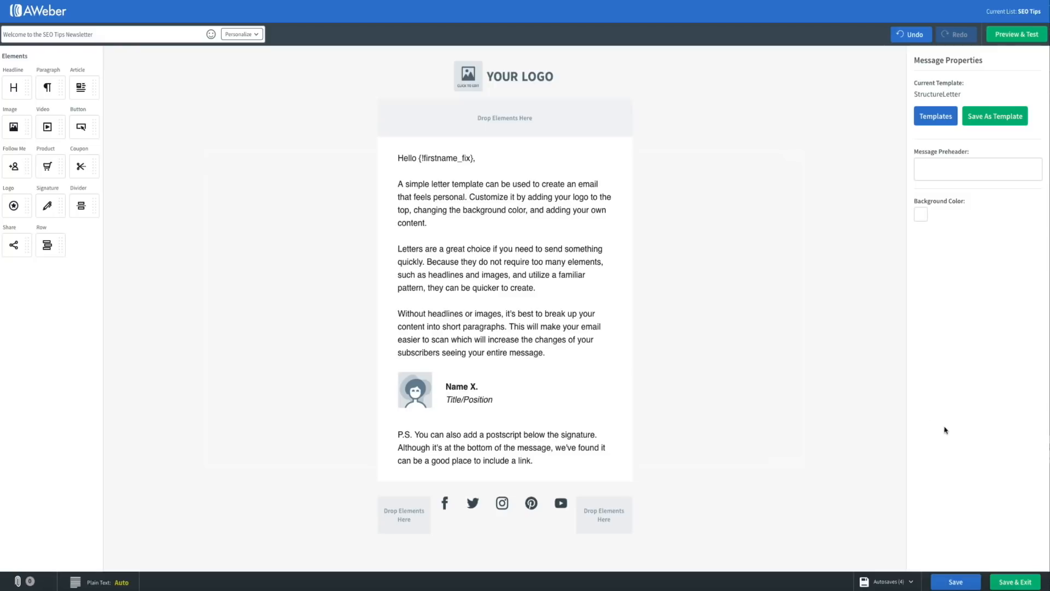
# Upload a picture to the email's logo placeholder and replace it with the Blog With Ben logo from the image gallery.
pyautogui.click(527, 80)
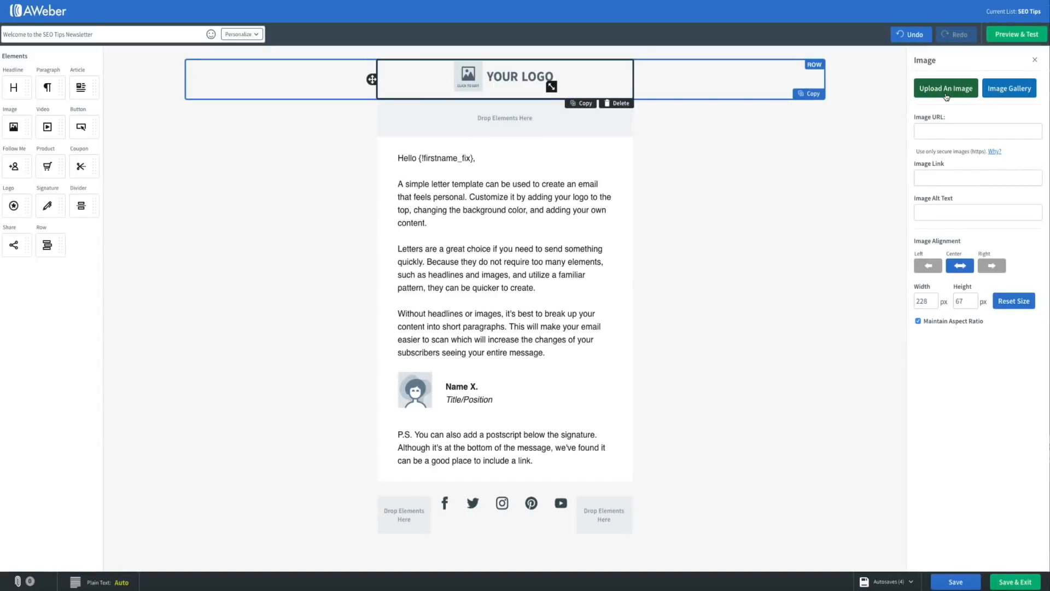
pyautogui.click(946, 94)
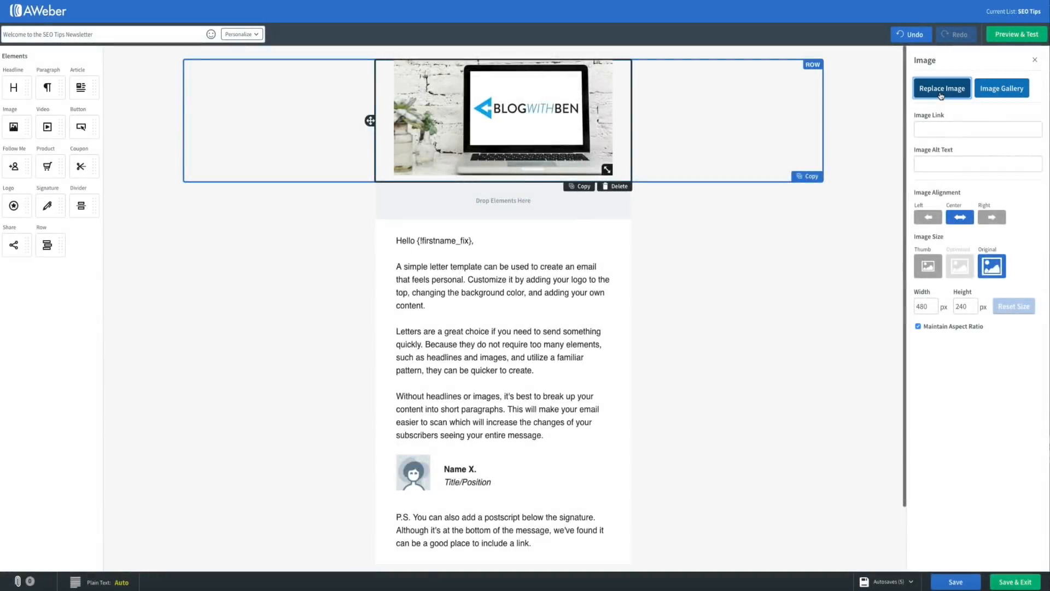
pyautogui.click(941, 96)
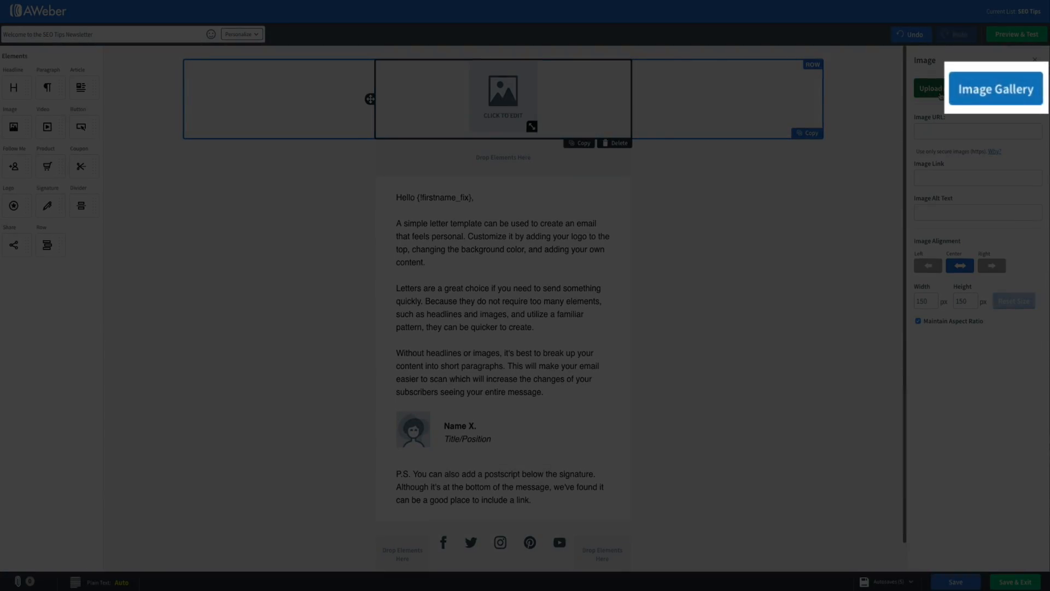
pyautogui.click(1025, 91)
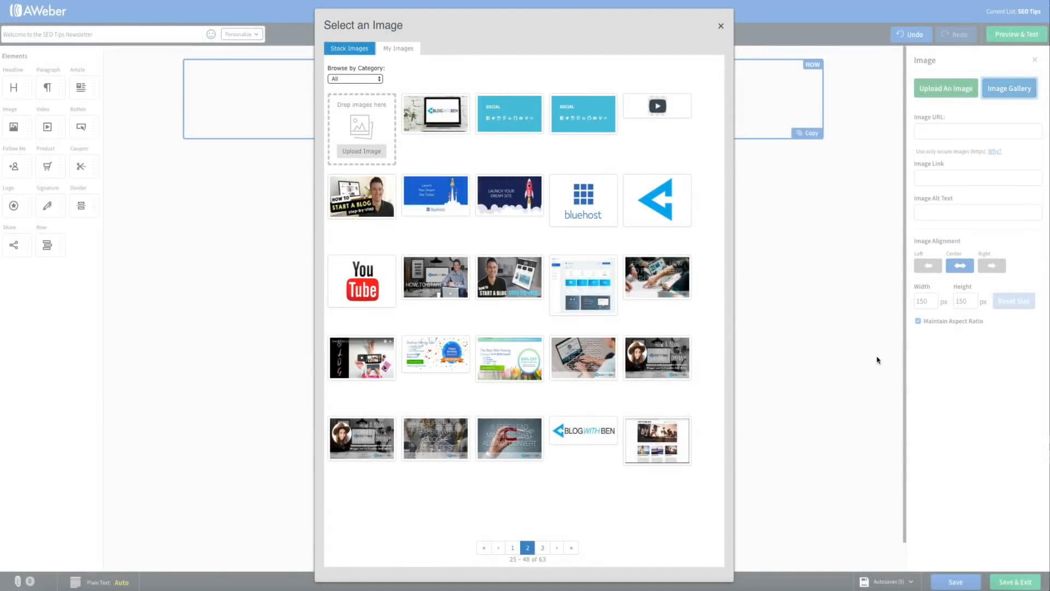
pyautogui.click(582, 438)
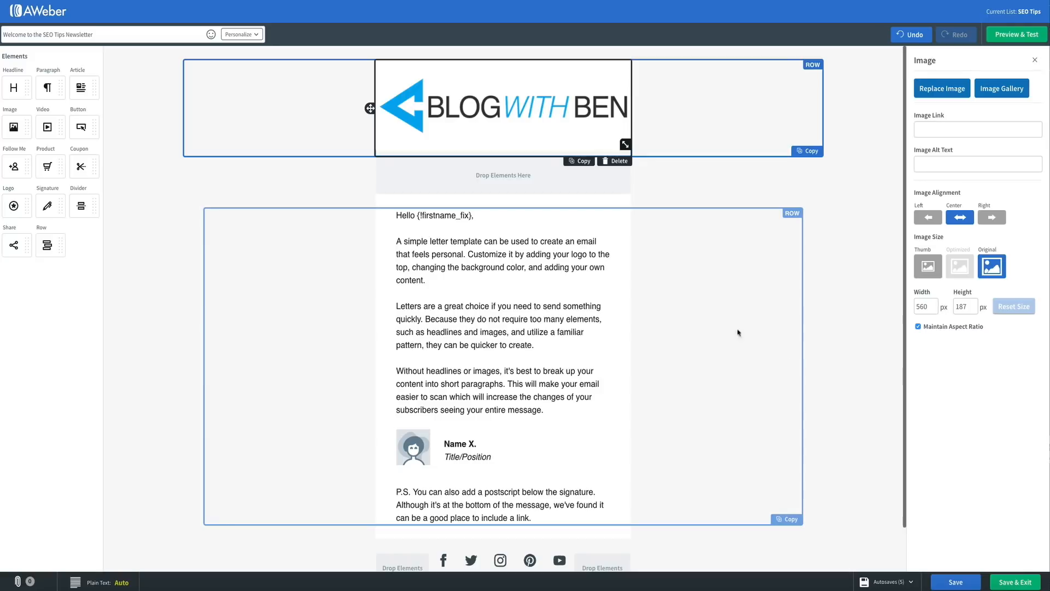
# Set the background color of the empty row below the logo to white (#FFFFFF).
pyautogui.click(557, 183)
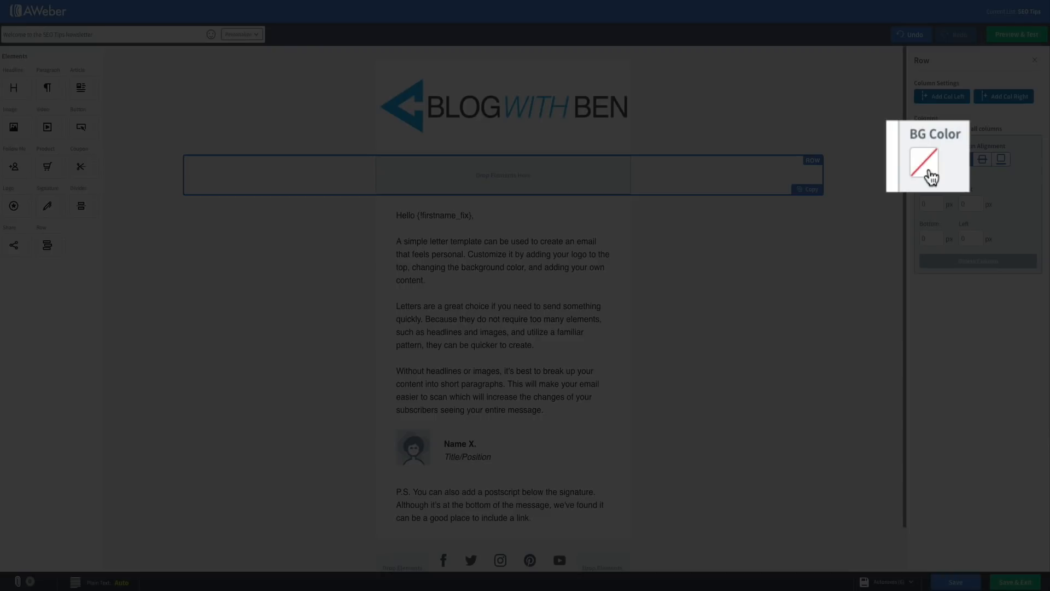
pyautogui.click(927, 161)
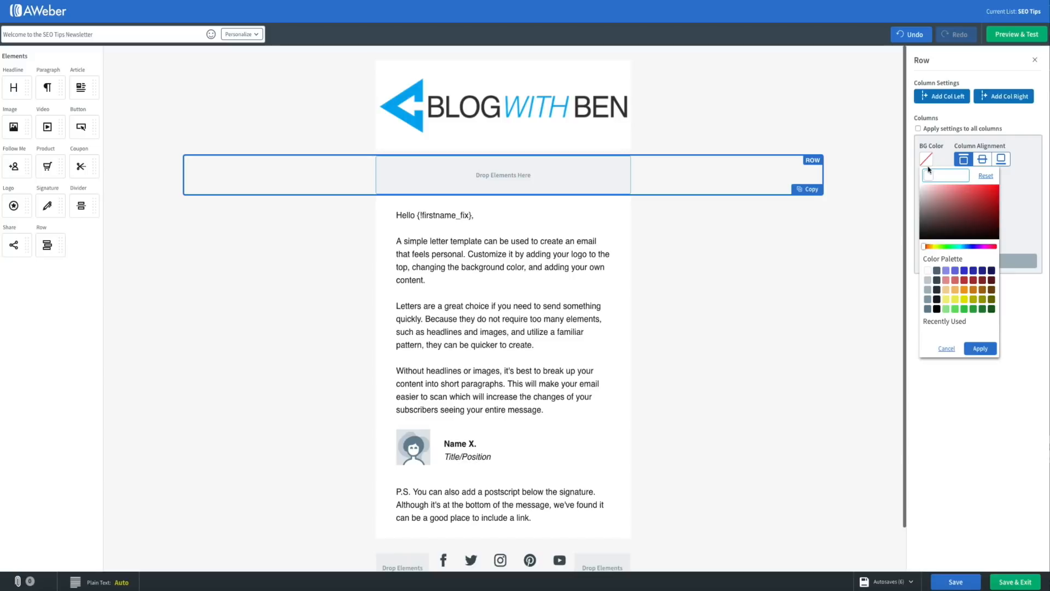
pyautogui.click(928, 270)
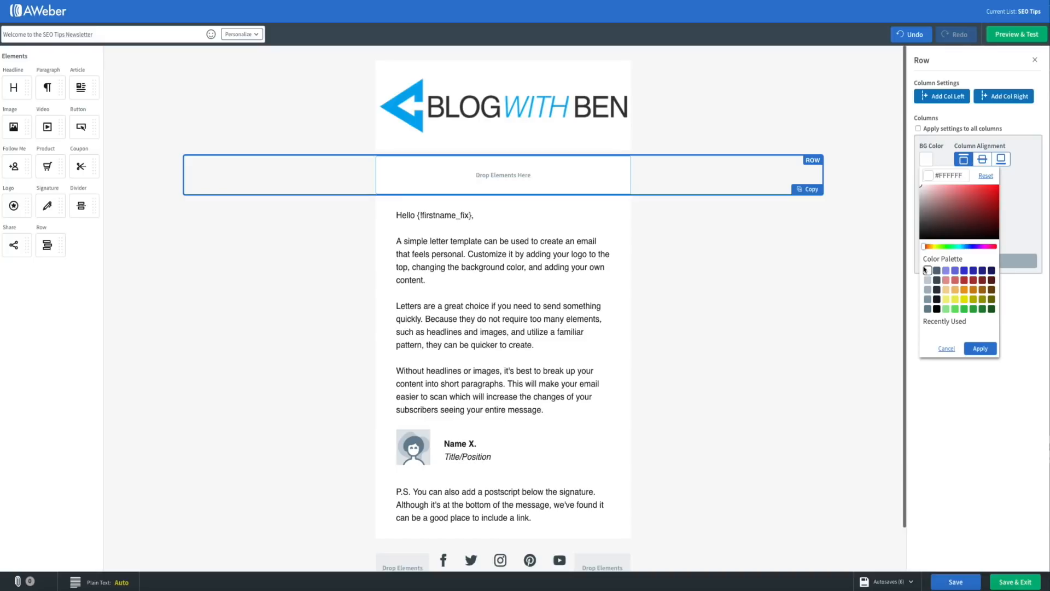
pyautogui.click(976, 348)
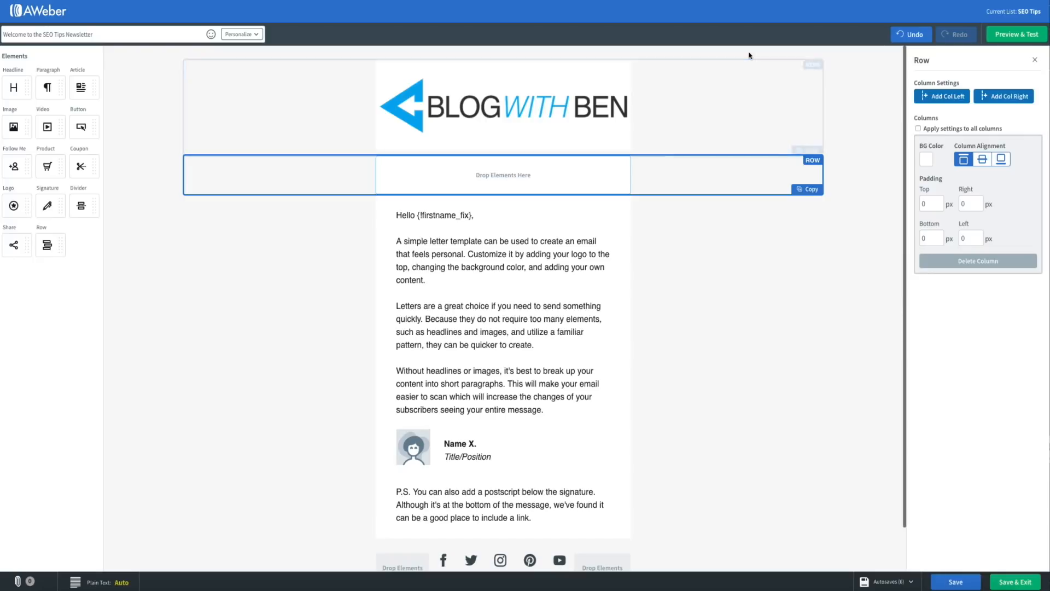
pyautogui.click(882, 122)
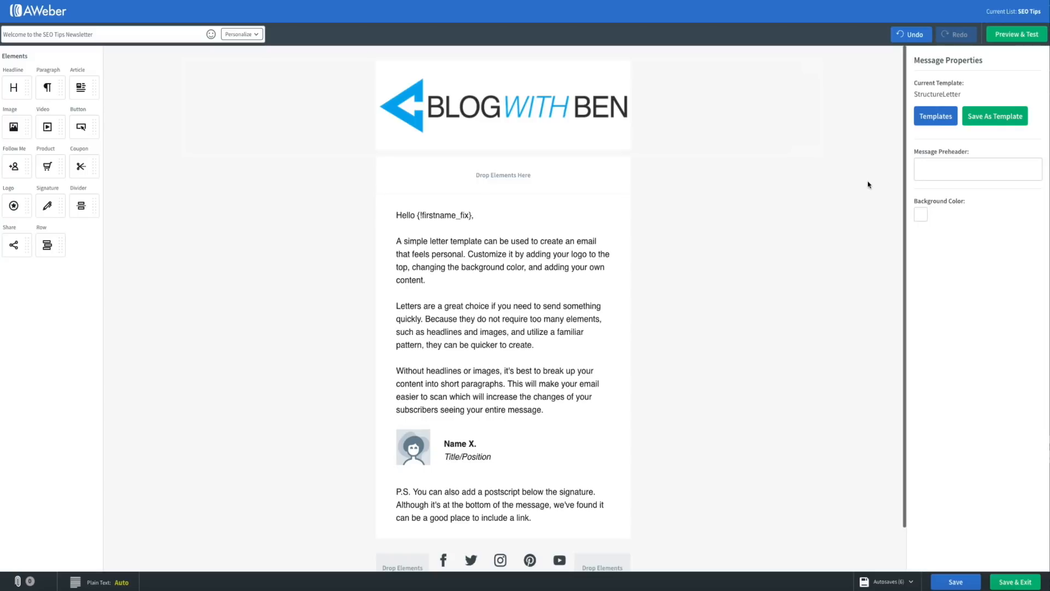
# Change the letter's greeting line to "Hey there," in place of the personalized first-name greeting.
pyautogui.scroll(-1, 868, 184)
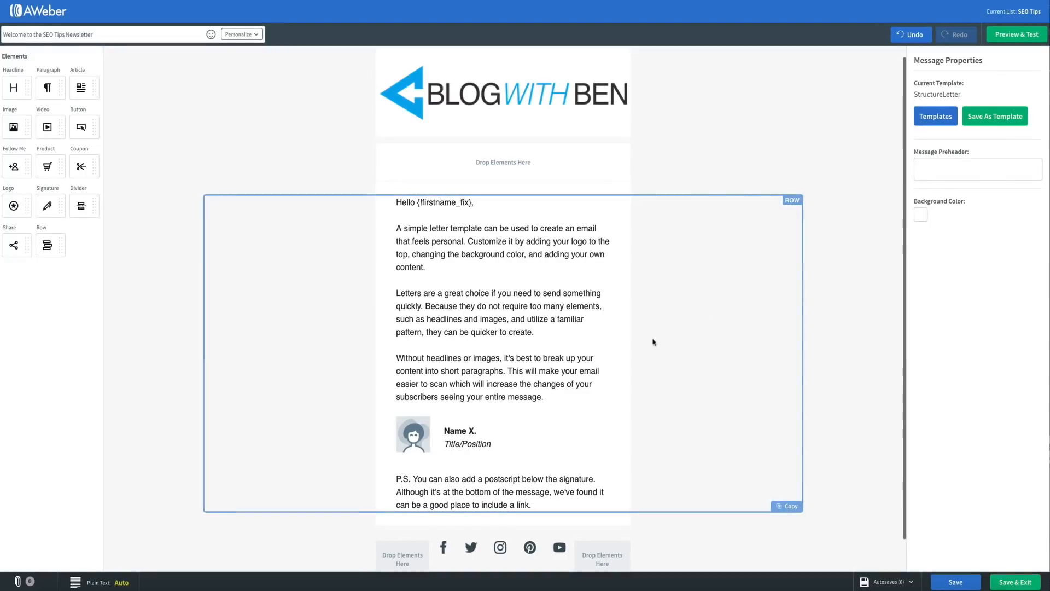
pyautogui.click(551, 395)
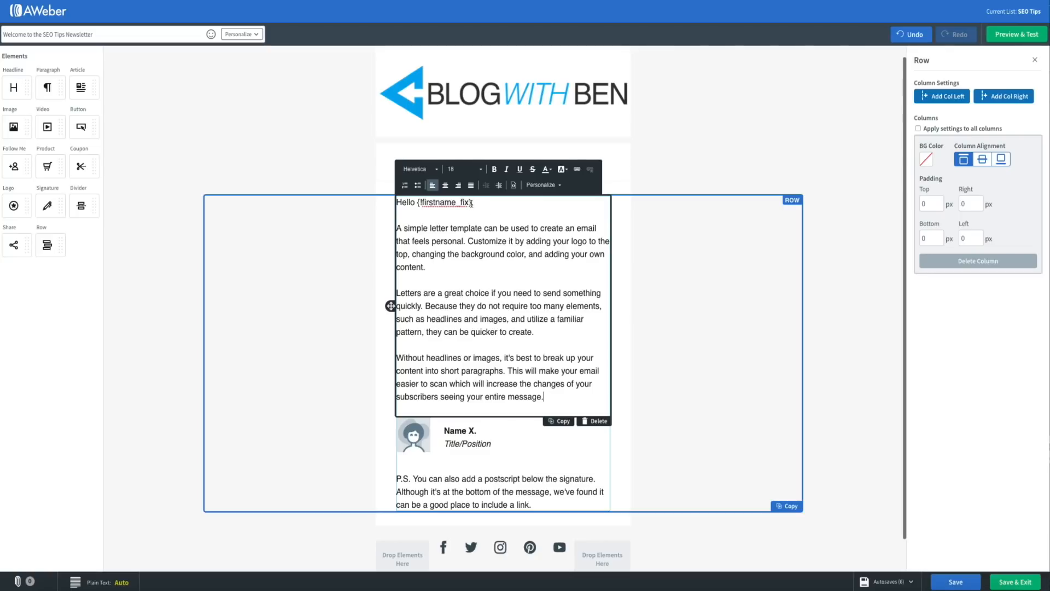
pyautogui.moveTo(471, 202); pyautogui.dragTo(409, 202)
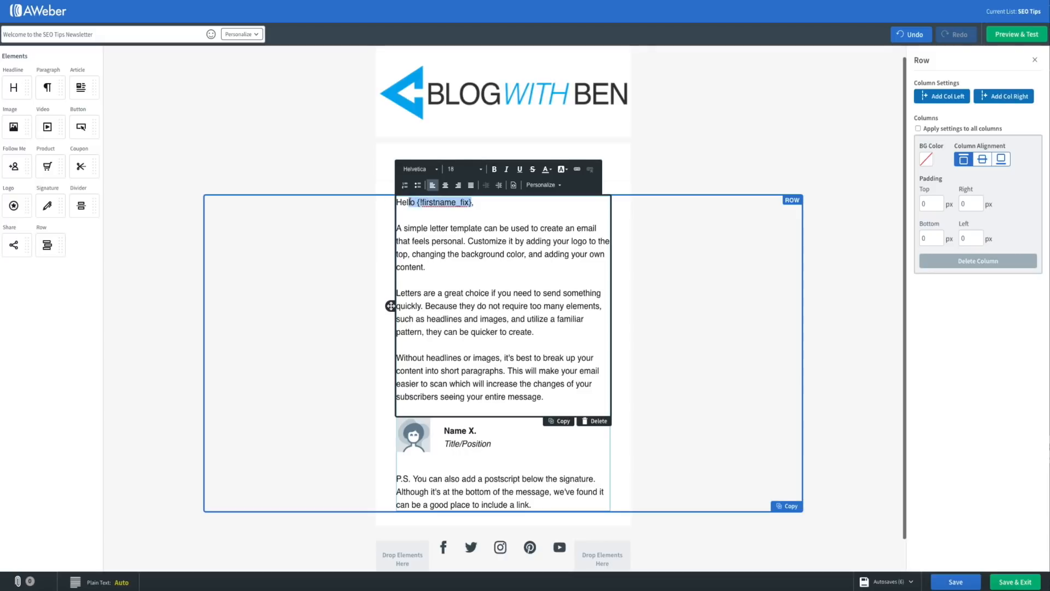
pyautogui.press('BackSpace')
pyautogui.press('BackSpace')
pyautogui.write('y ther')
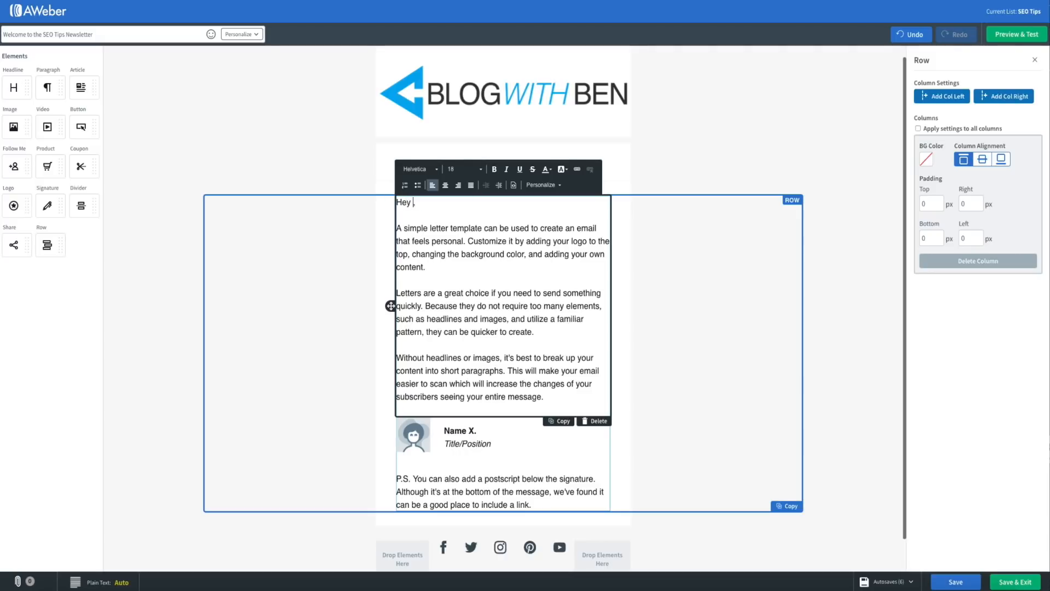
pyautogui.write('e')
# Add a final body paragraph: "You can easily add, change, delete, edit, and redesign the text within the editor. It's basically a WYSIWYG editor.".
pyautogui.click(554, 398)
pyautogui.press('Return')
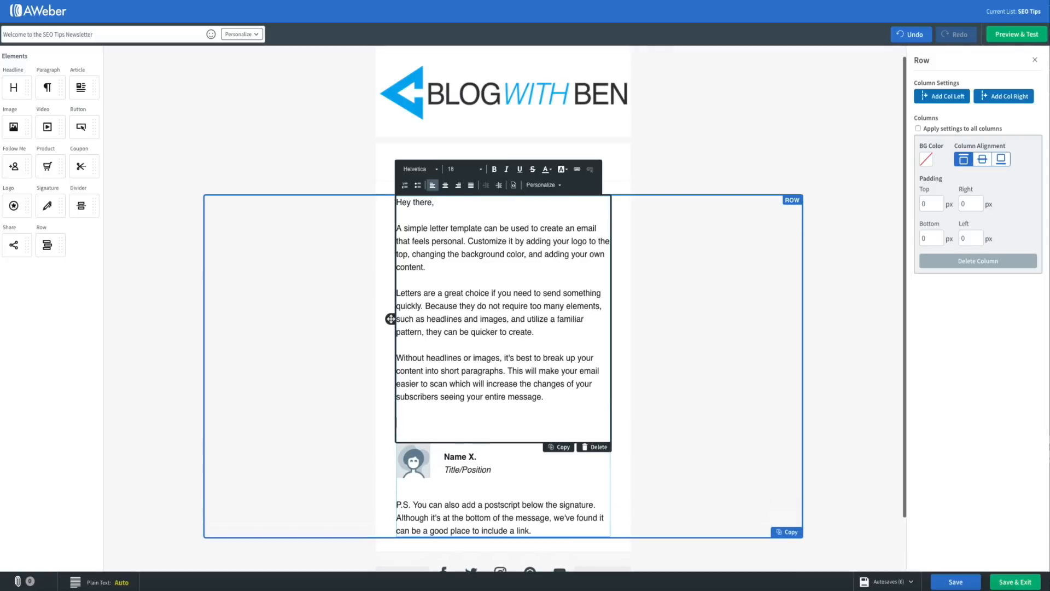
pyautogui.write('You can easily add, change, delete, edit, ')
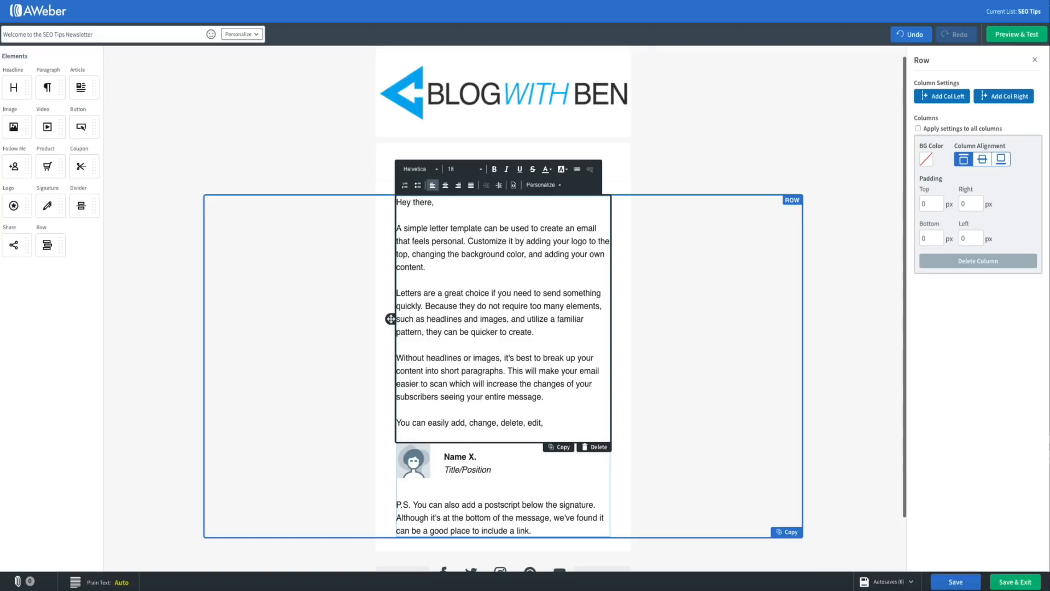
pyautogui.write('and redesign the text withi')
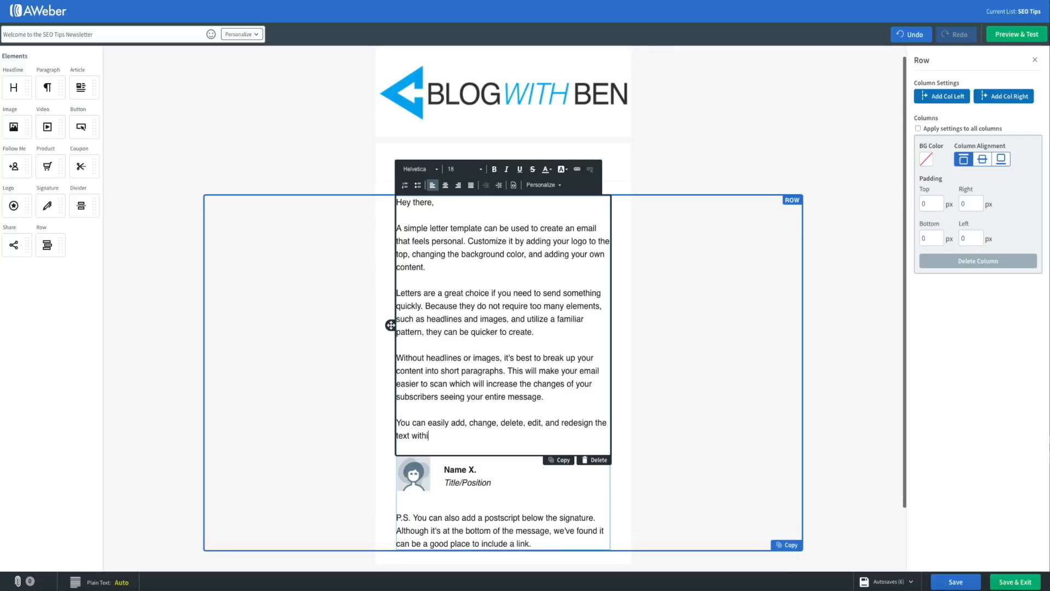
pyautogui.write("n the editor. It's basically a WYSIWYG")
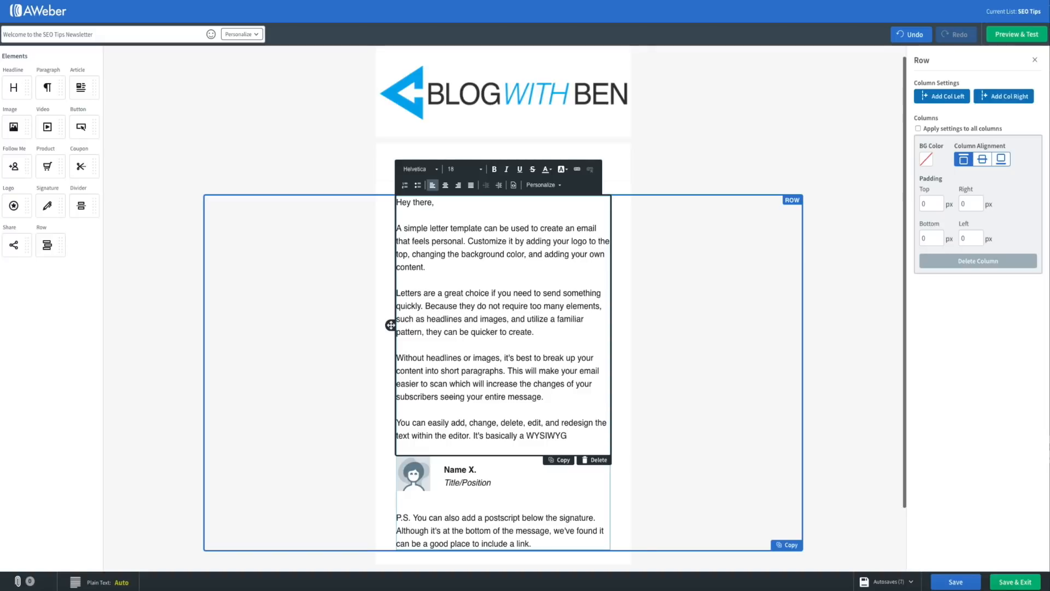
pyautogui.write(' editor')
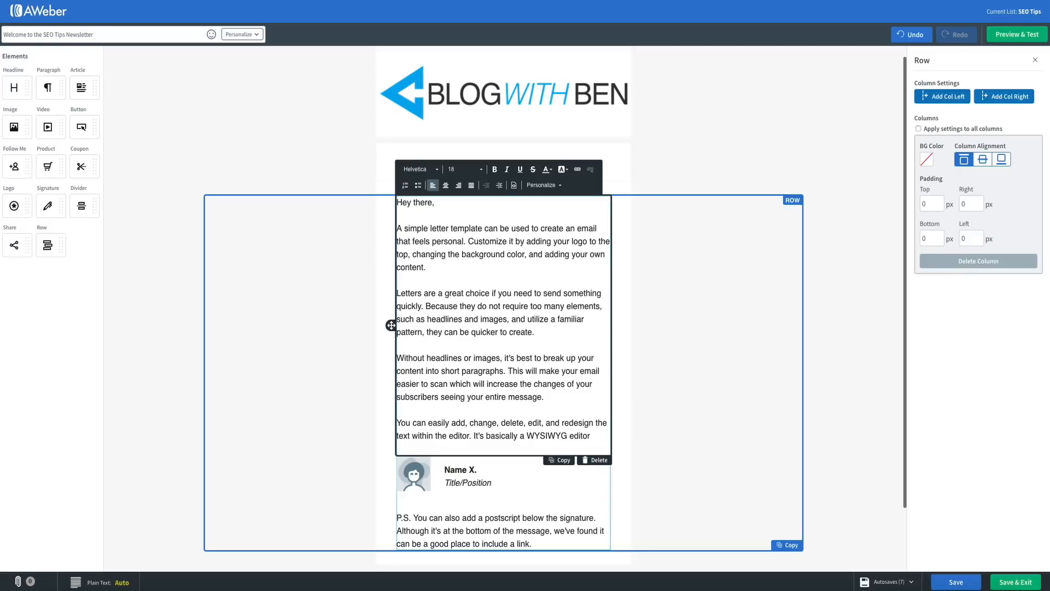
pyautogui.press('BackSpace')
pyautogui.write('.')
# Make the words "headlines or images" in the third body paragraph bold and italic.
pyautogui.moveTo(427, 359); pyautogui.dragTo(502, 361)
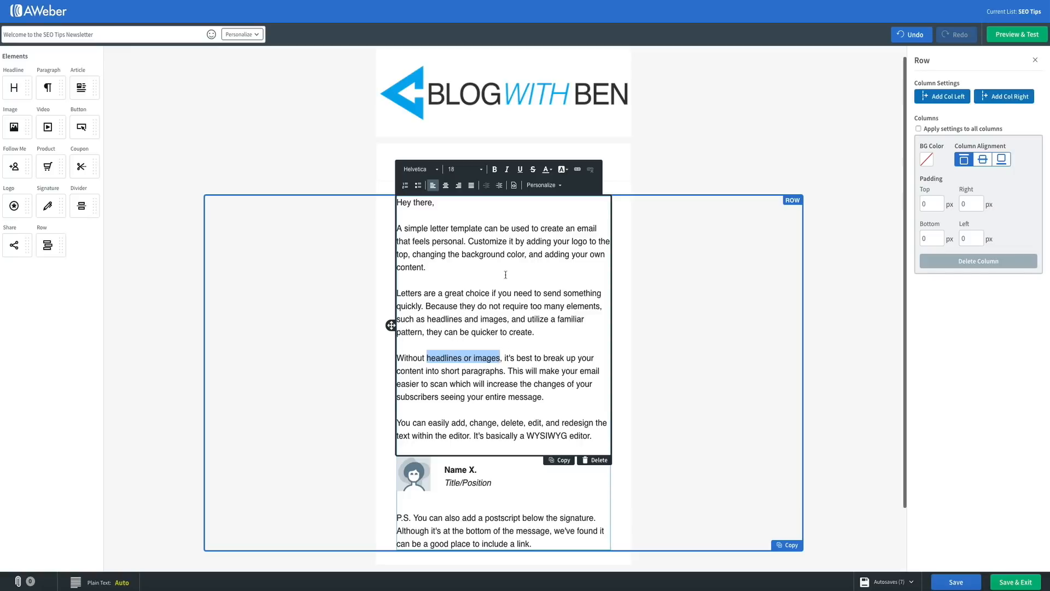
pyautogui.click(494, 170)
pyautogui.click(507, 170)
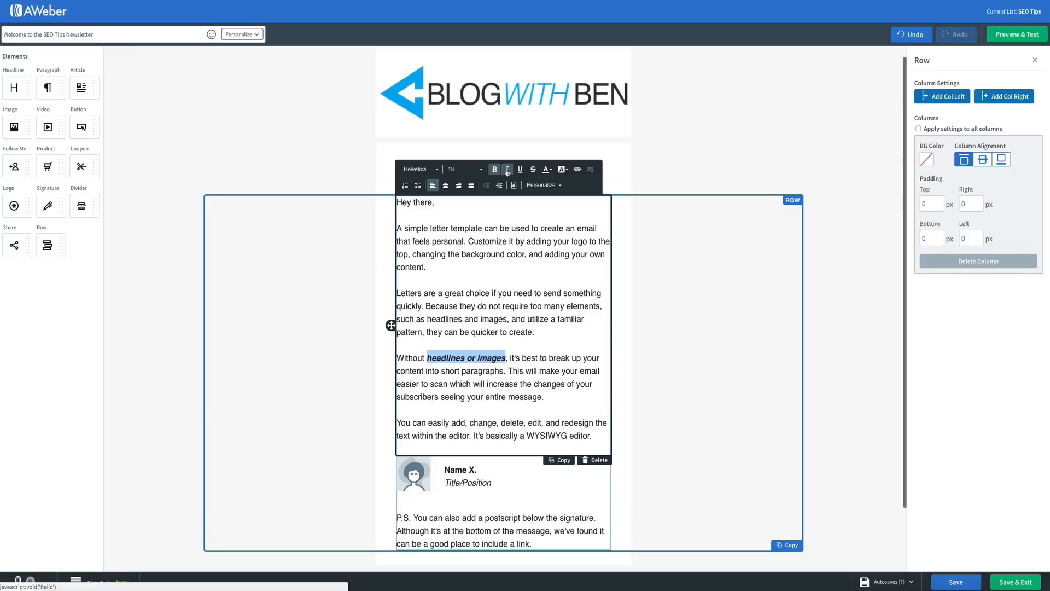
pyautogui.moveTo(426, 306); pyautogui.dragTo(500, 306)
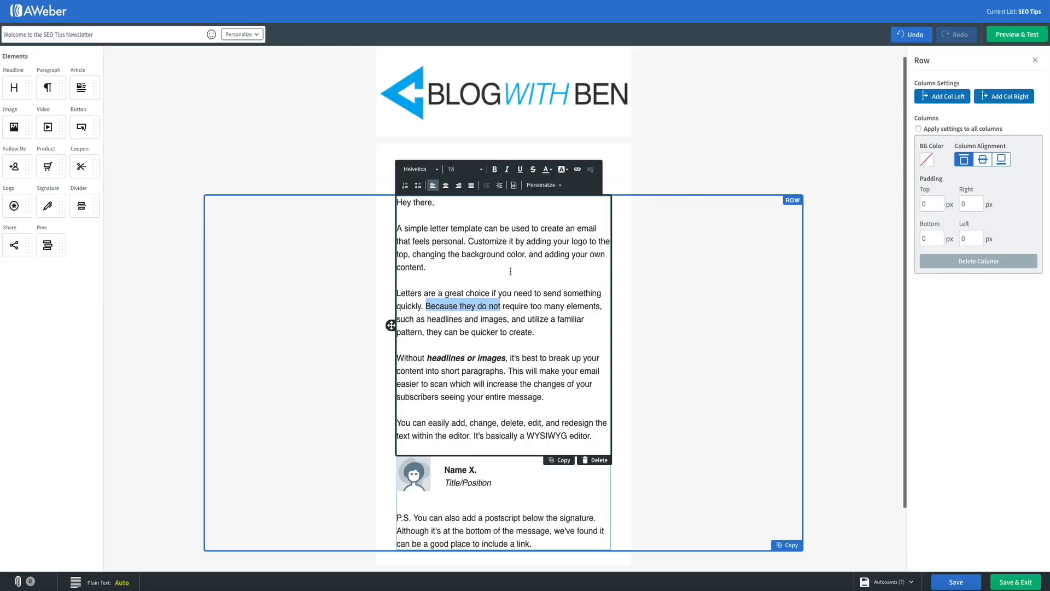
pyautogui.click(577, 171)
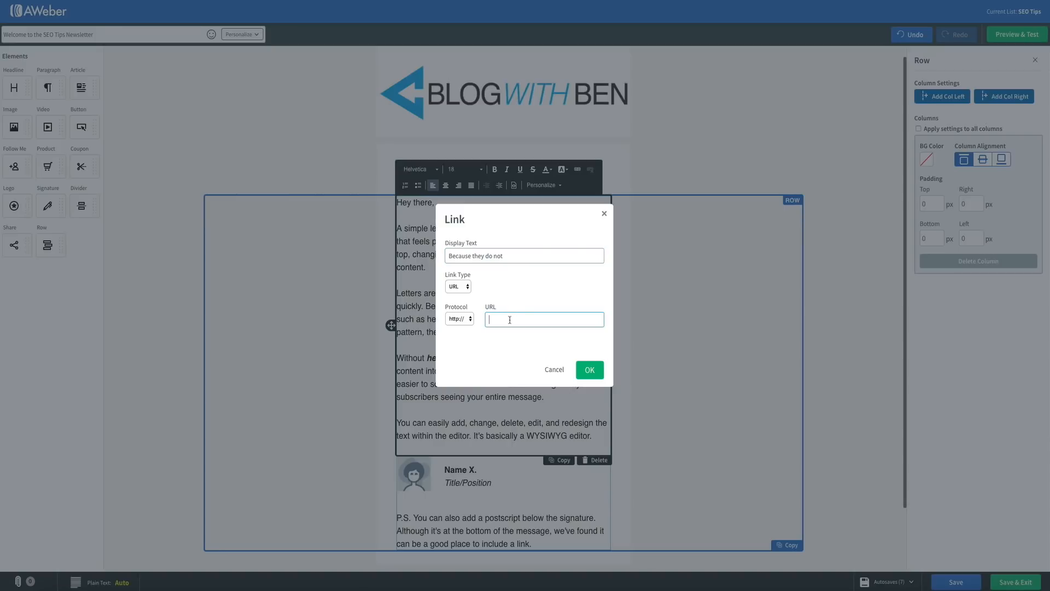
pyautogui.write('www.google.com')
pyautogui.click(468, 319)
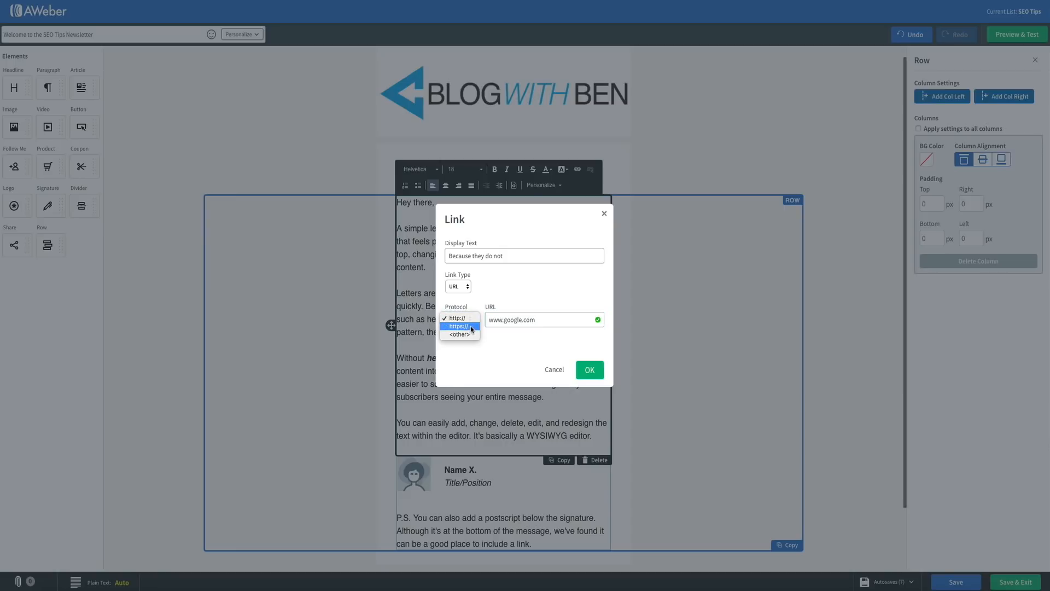
pyautogui.click(469, 330)
pyautogui.click(589, 370)
pyautogui.click(561, 335)
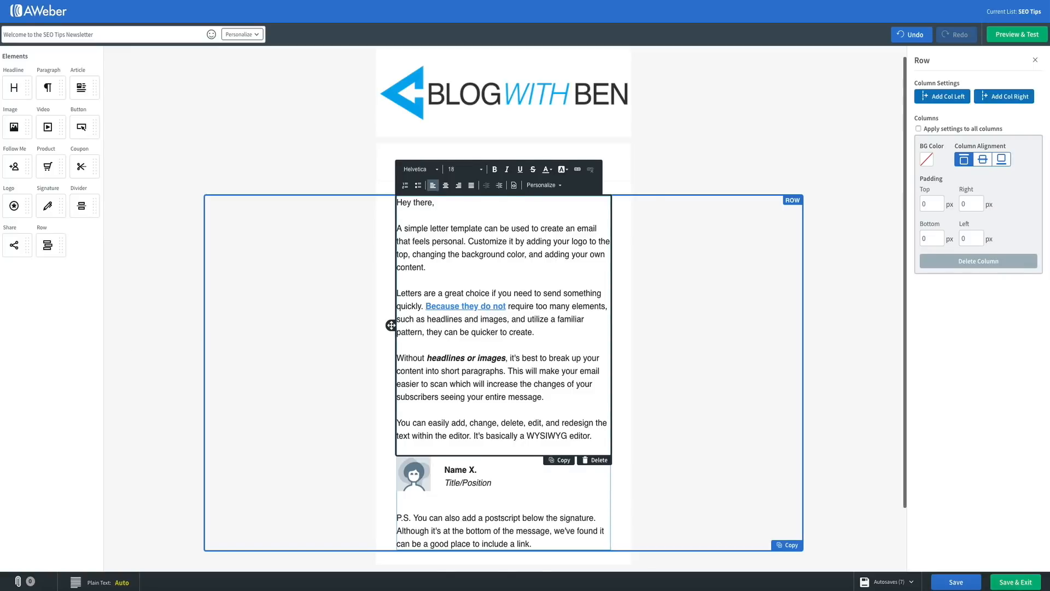
# Replace the signature block's placeholder name with the sender's full name and its title with "Your SEO Coach".
pyautogui.scroll(-2, 556, 307)
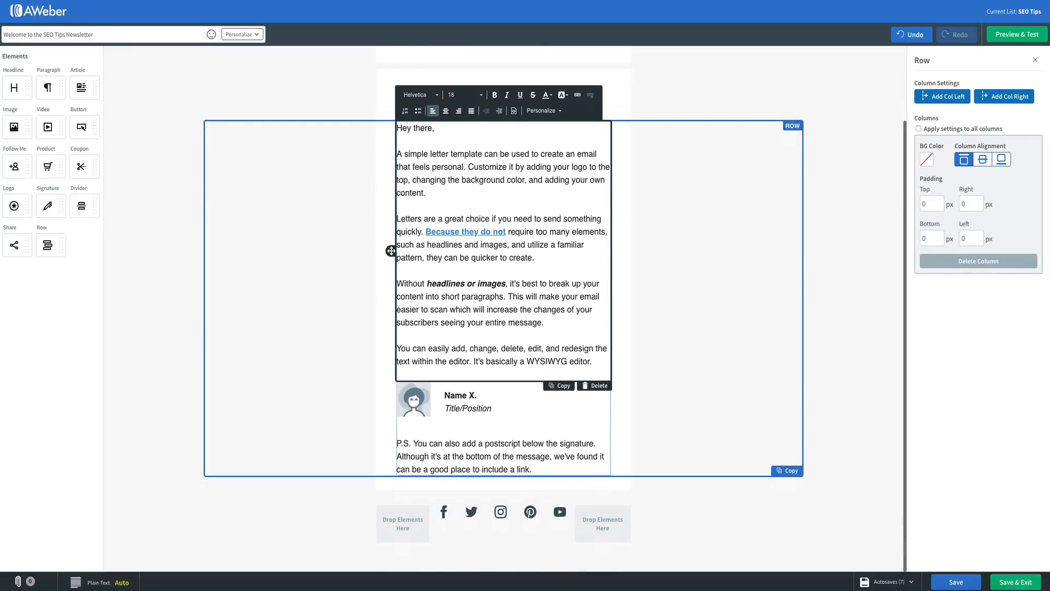
pyautogui.click(544, 412)
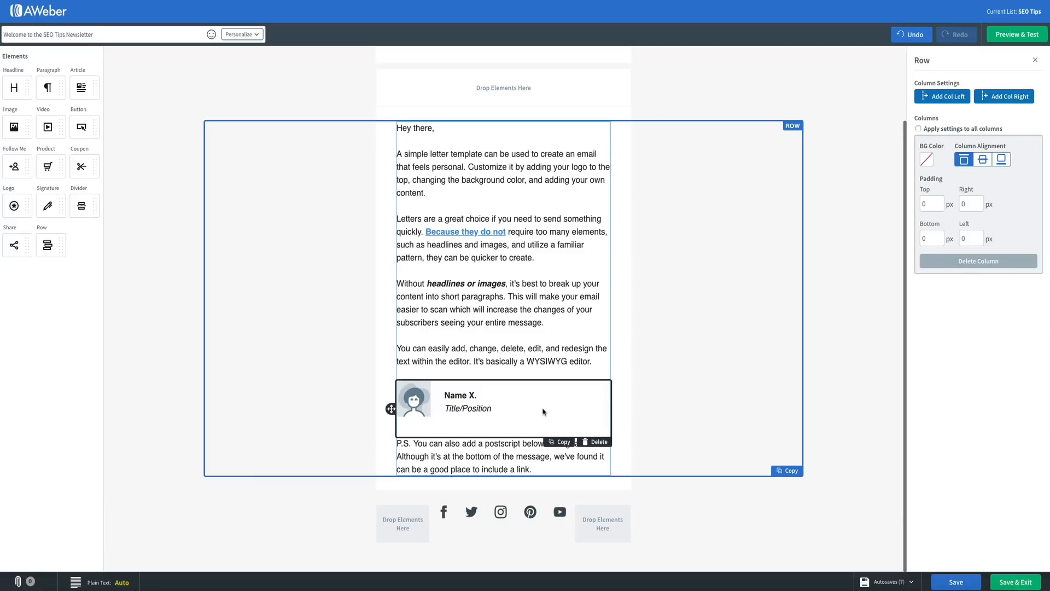
pyautogui.moveTo(477, 394); pyautogui.dragTo(446, 393)
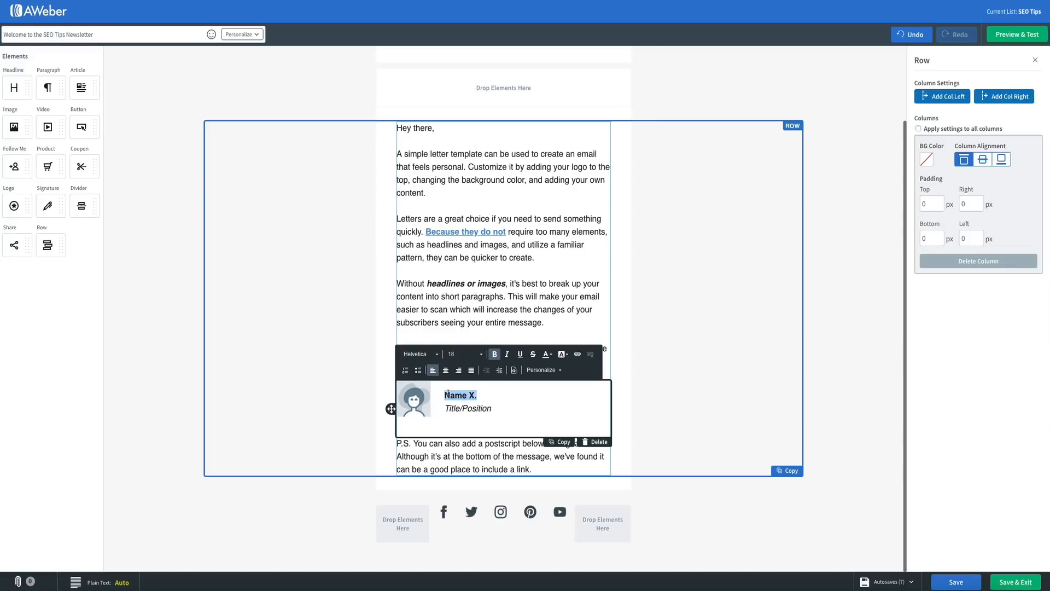
pyautogui.write('Ben Cummings')
pyautogui.click(466, 408)
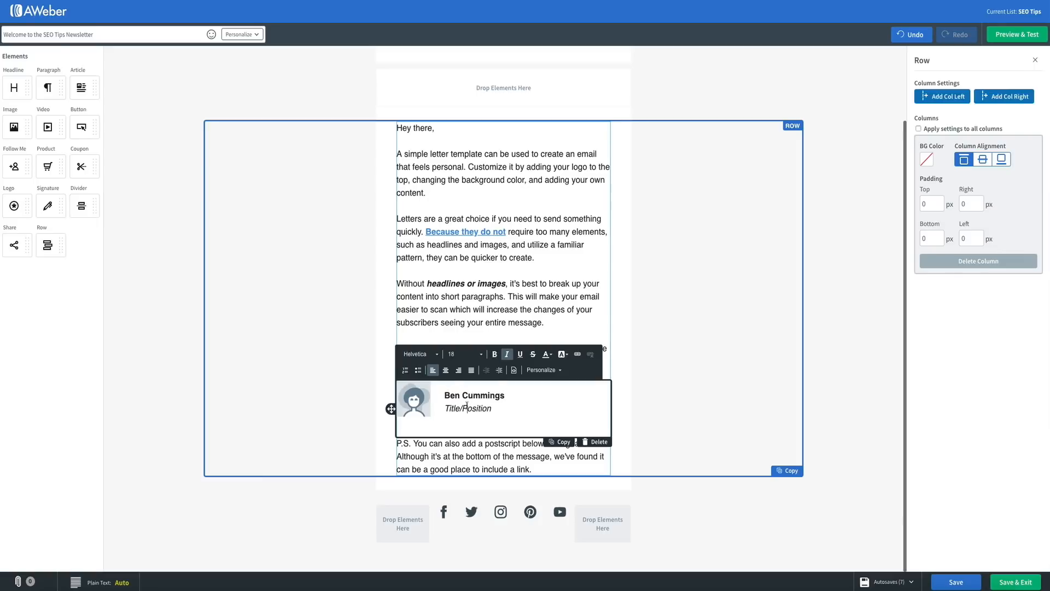
pyautogui.doubleClick(467, 407)
pyautogui.tripleClick(467, 407)
pyautogui.write('Y')
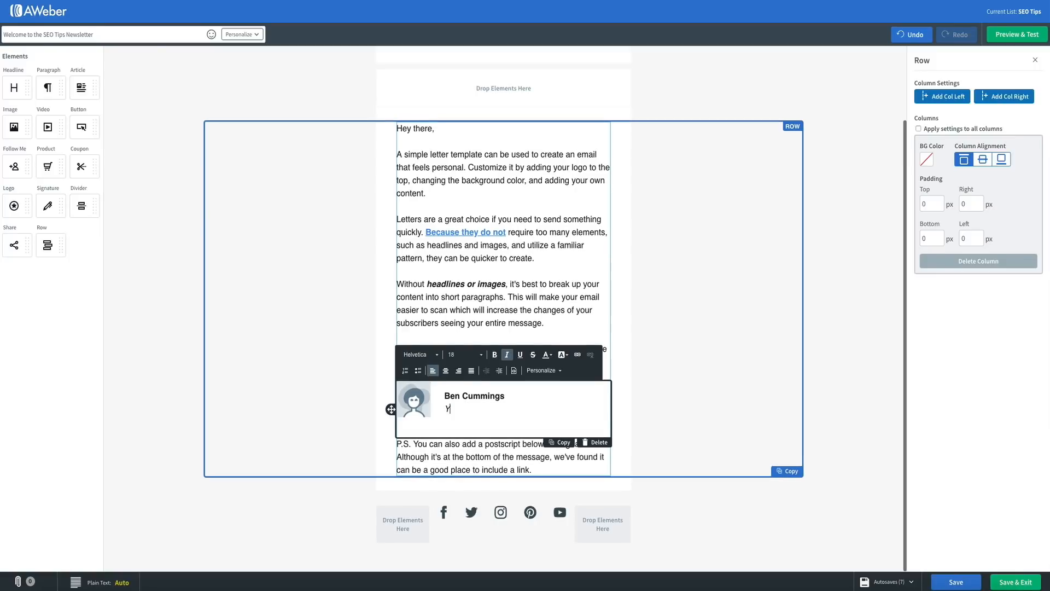
pyautogui.write('our SEO Coach')
pyautogui.click(667, 410)
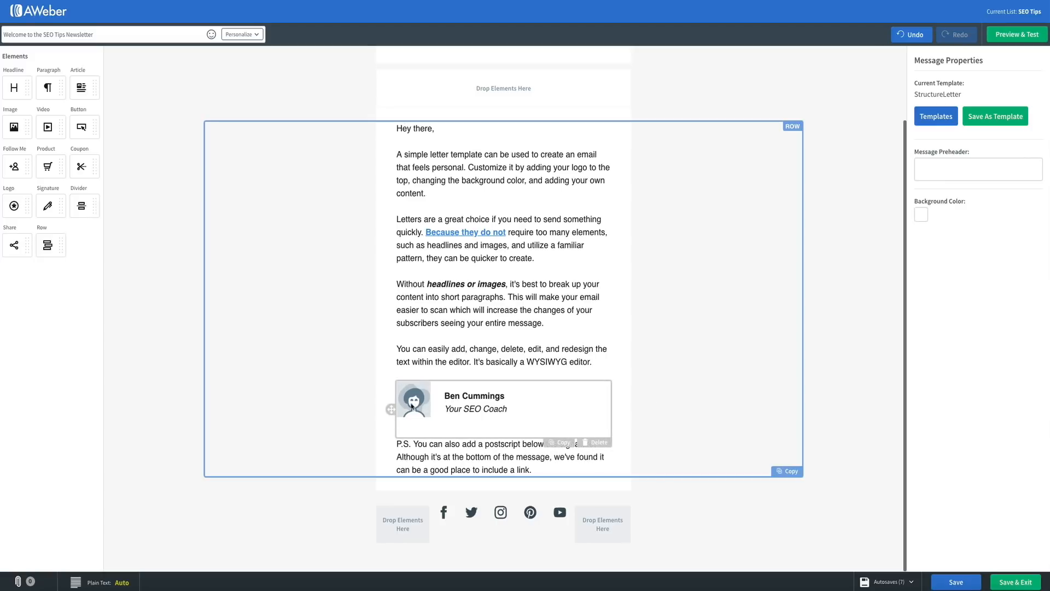
# Add the sign-off line "Thanks again," below the last body paragraph, separated by a blank line.
pyautogui.click(602, 362)
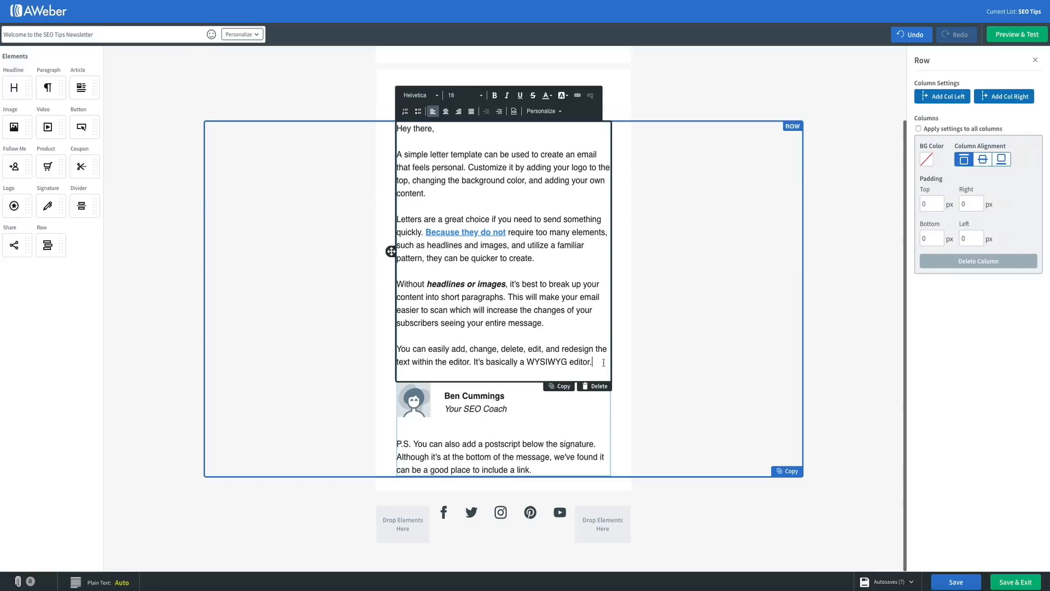
pyautogui.press('Return')
pyautogui.press('Return')
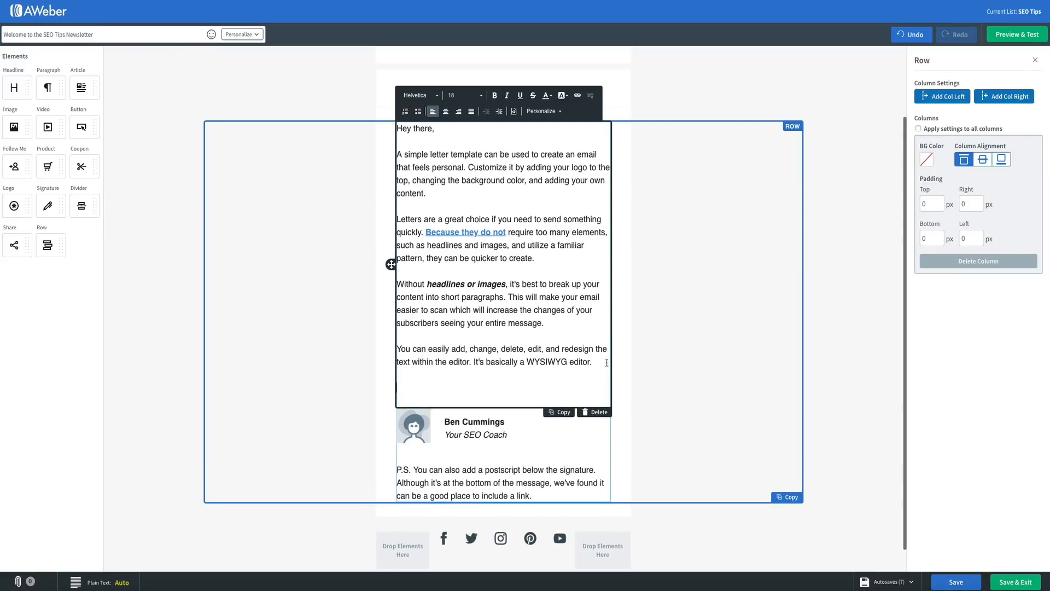
pyautogui.write('Thanks again,')
pyautogui.click(712, 364)
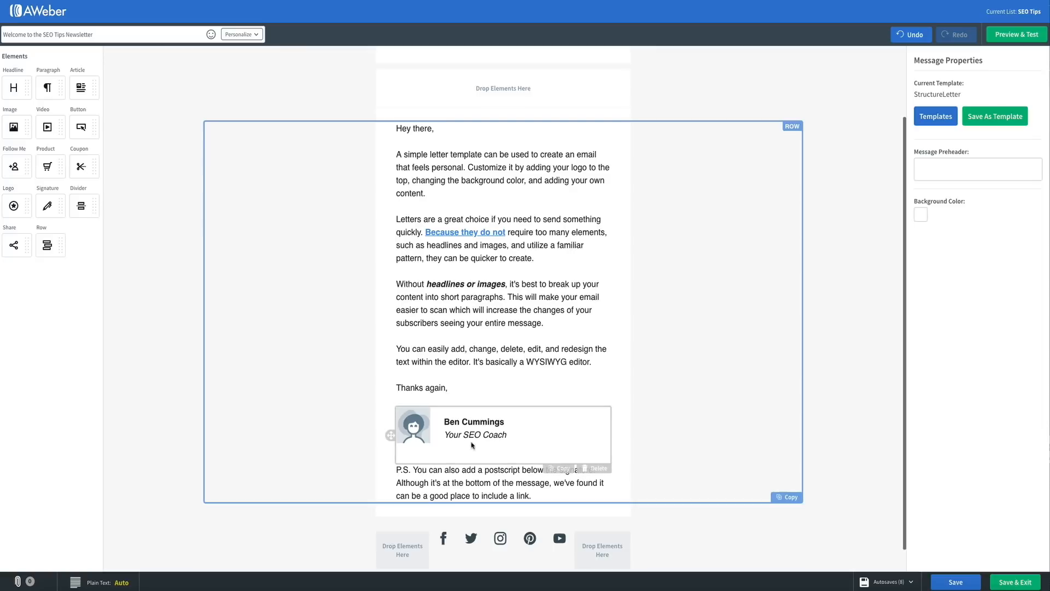
# Replace the signature's placeholder avatar with the man's headshot from page 3 of the image gallery.
pyautogui.click(411, 436)
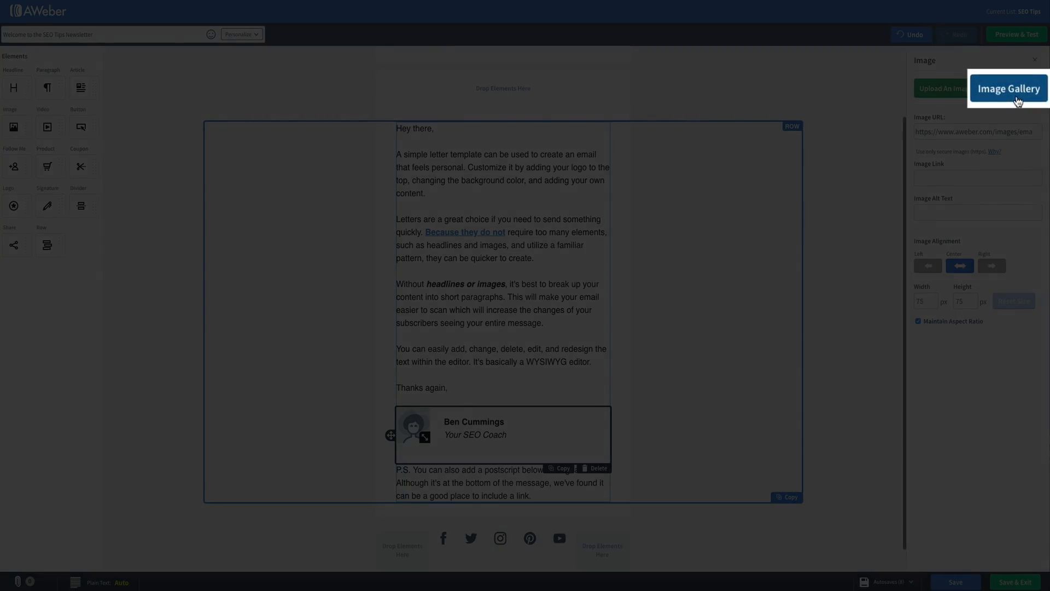
pyautogui.click(1009, 89)
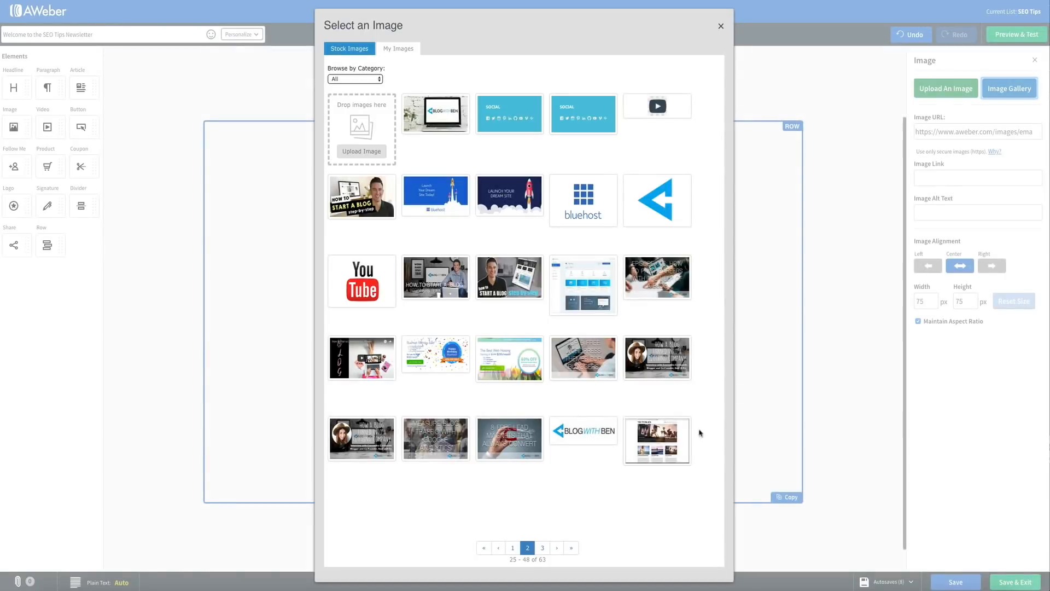
pyautogui.click(543, 547)
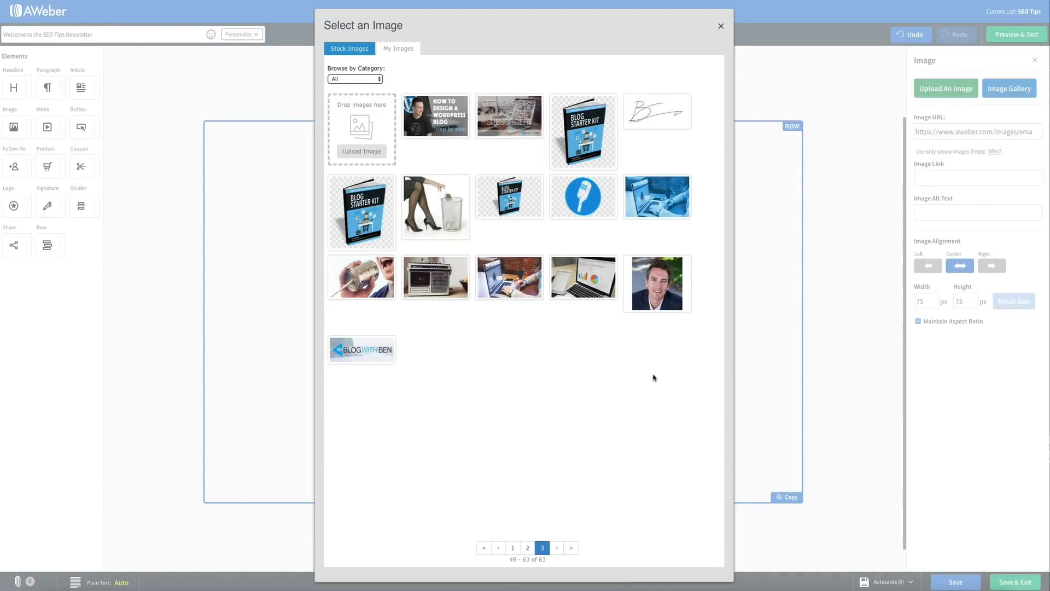
pyautogui.click(673, 291)
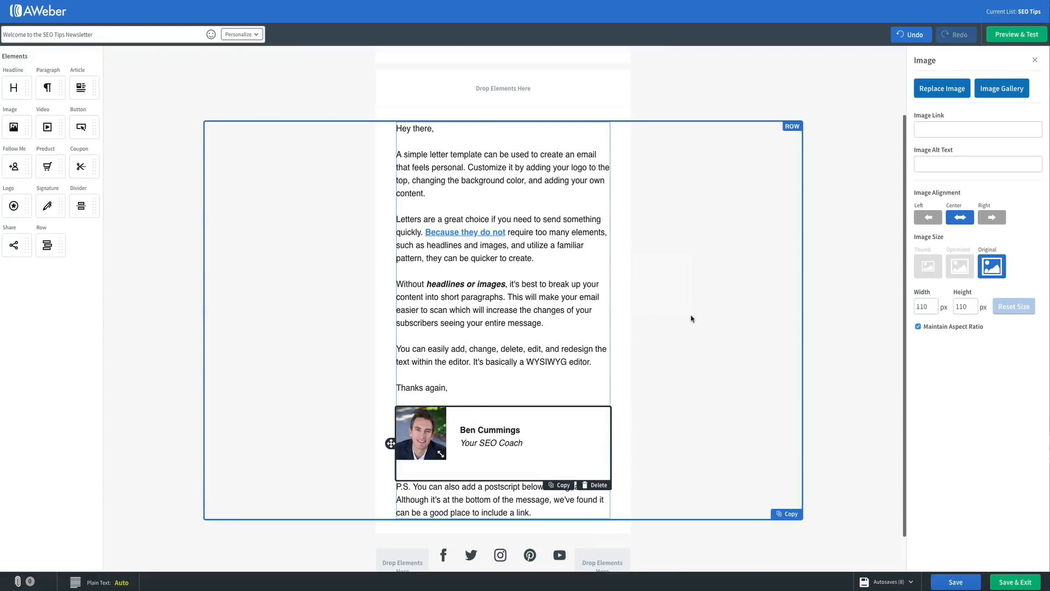
# Shrink the signature headshot to about 84 × 84 px, keeping its aspect ratio.
pyautogui.moveTo(442, 454); pyautogui.dragTo(436, 450)
pyautogui.moveTo(456, 460); pyautogui.dragTo(435, 445)
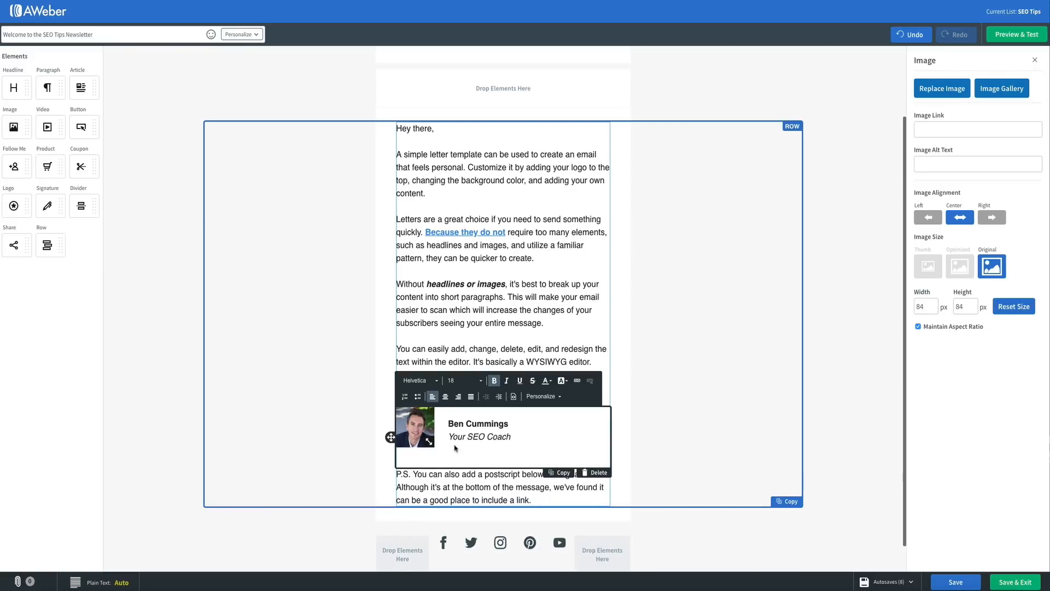
pyautogui.click(767, 432)
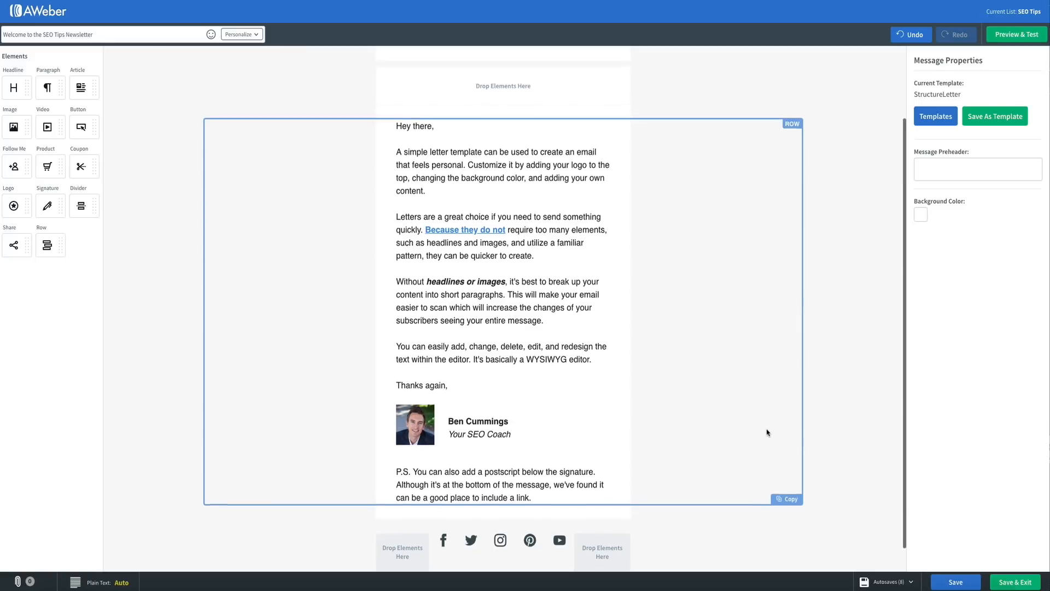
# Delete the P.S. paragraph below the signature.
pyautogui.scroll(-1, 767, 433)
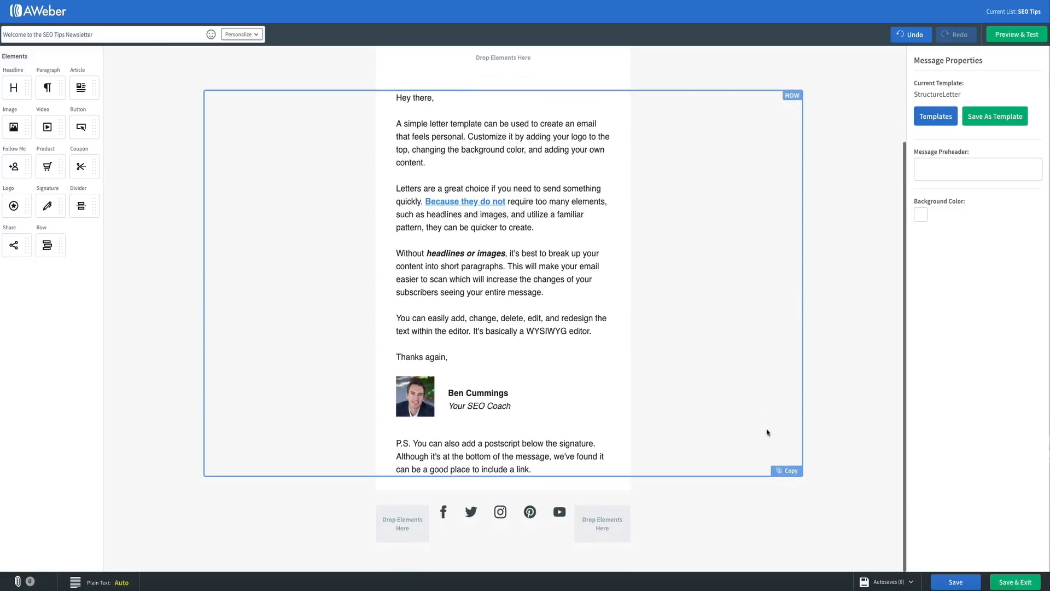
pyautogui.click(544, 466)
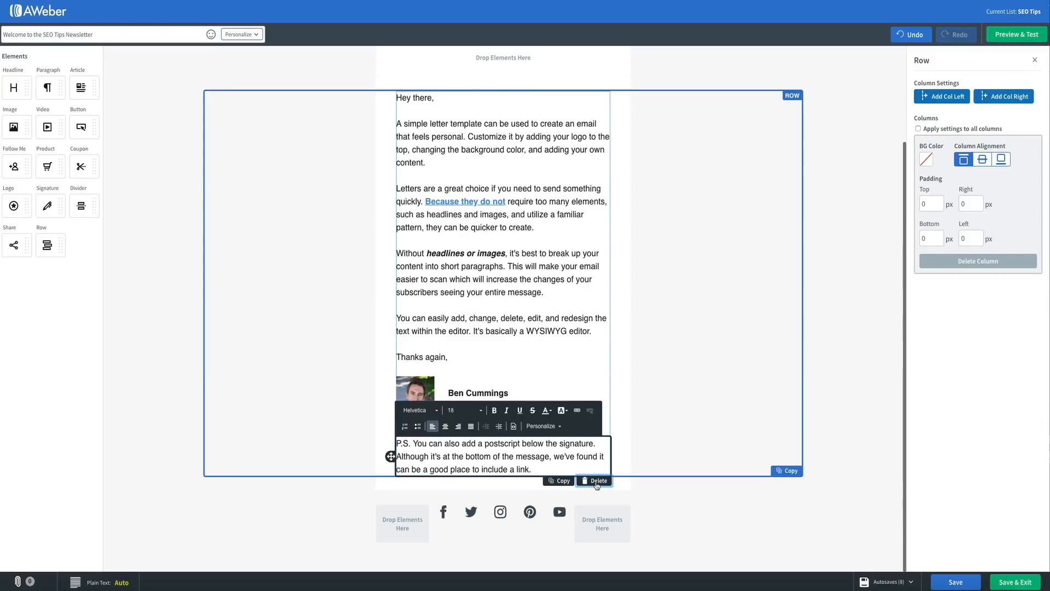
pyautogui.click(597, 482)
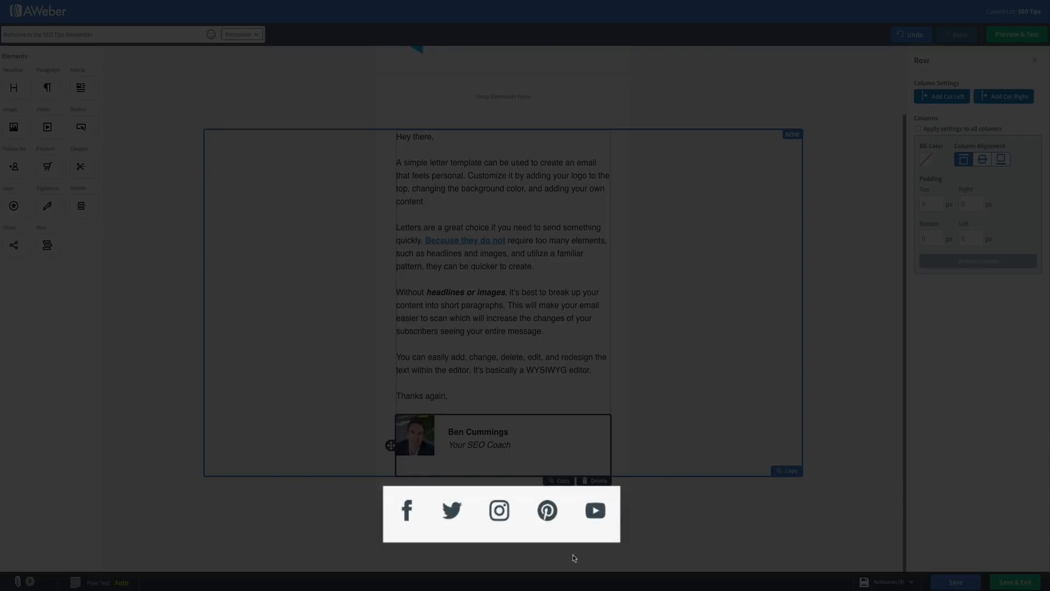
pyautogui.click(662, 534)
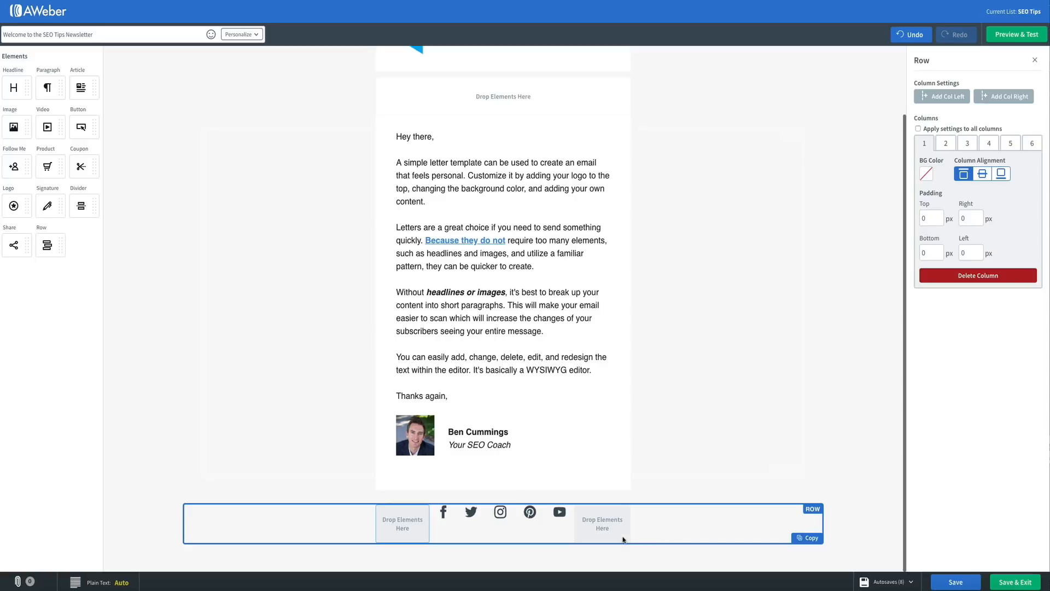
pyautogui.click(561, 537)
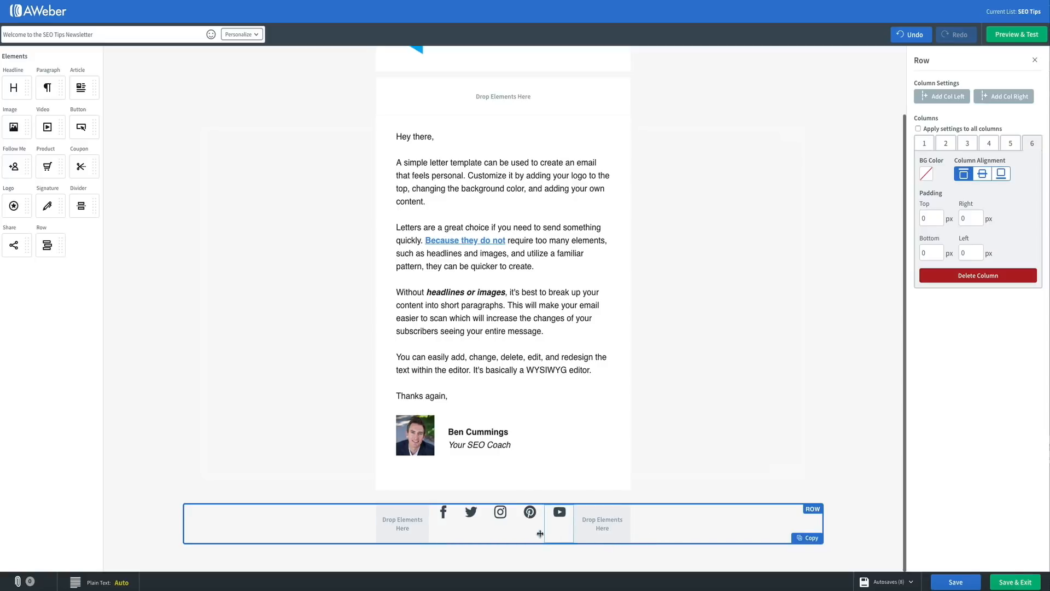
pyautogui.click(534, 536)
pyautogui.click(501, 537)
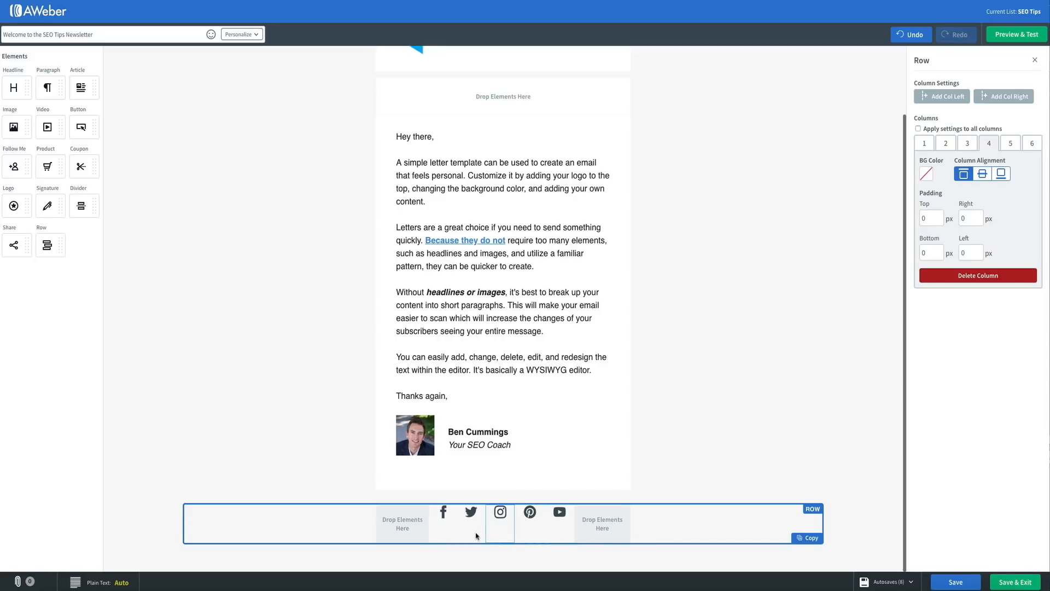
pyautogui.click(477, 537)
pyautogui.click(448, 536)
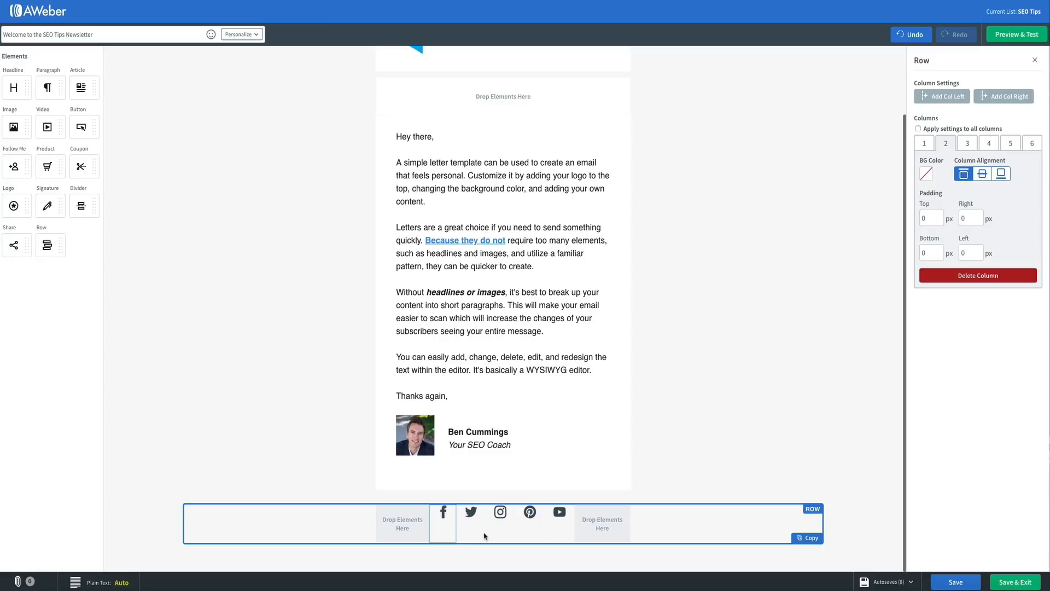
# Delete the Pinterest icon from the social icon row and move the YouTube icon into the emptied column beside Instagram.
pyautogui.click(535, 534)
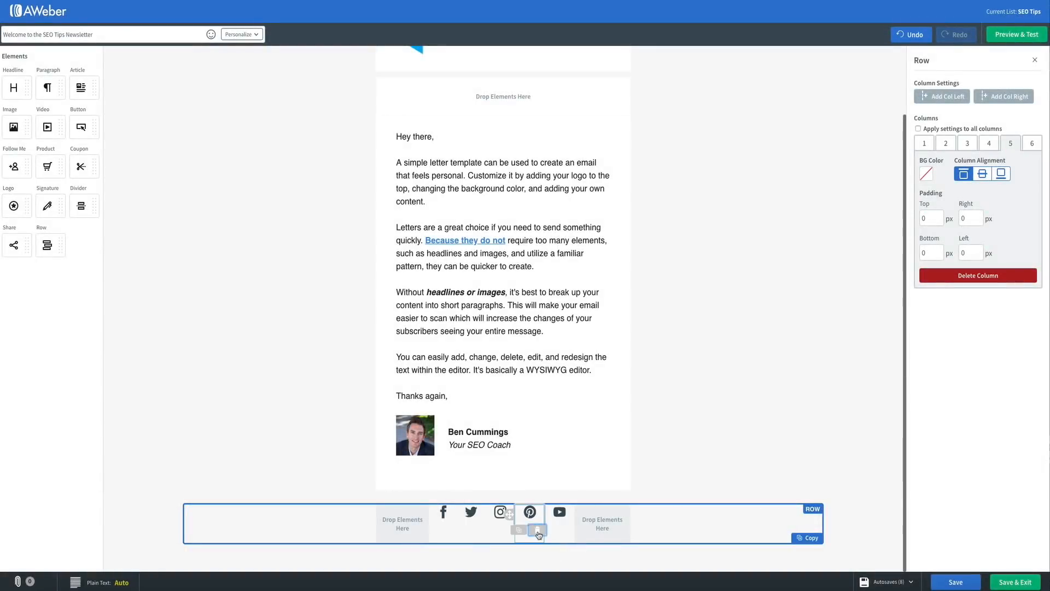
pyautogui.click(538, 533)
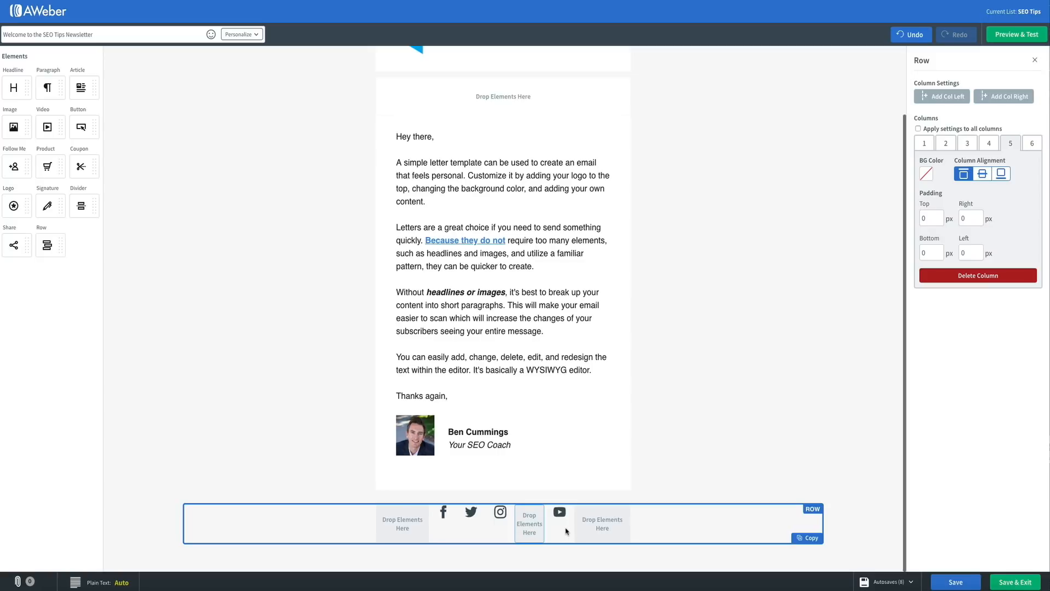
pyautogui.click(566, 531)
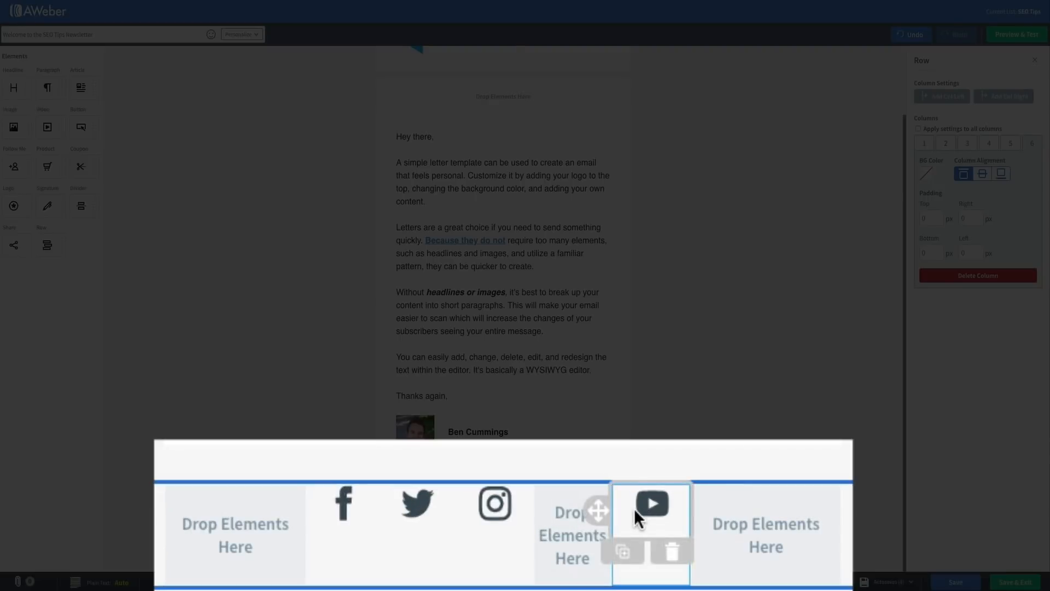
pyautogui.moveTo(635, 508); pyautogui.dragTo(528, 507)
pyautogui.moveTo(598, 512); pyautogui.dragTo(551, 512)
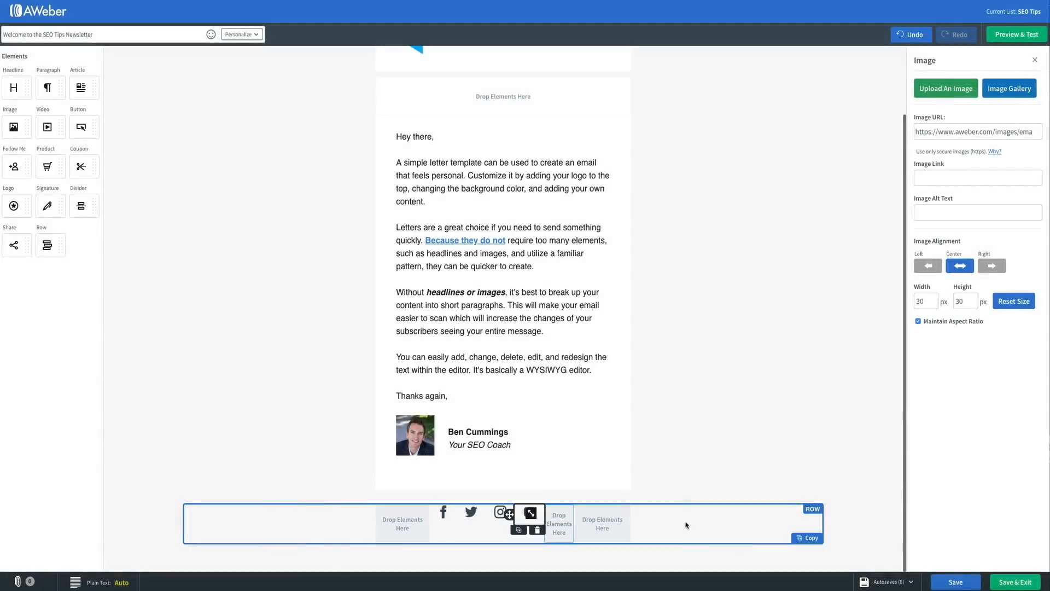
# Delete the empty column directly after the YouTube icon in the social icon row.
pyautogui.click(688, 527)
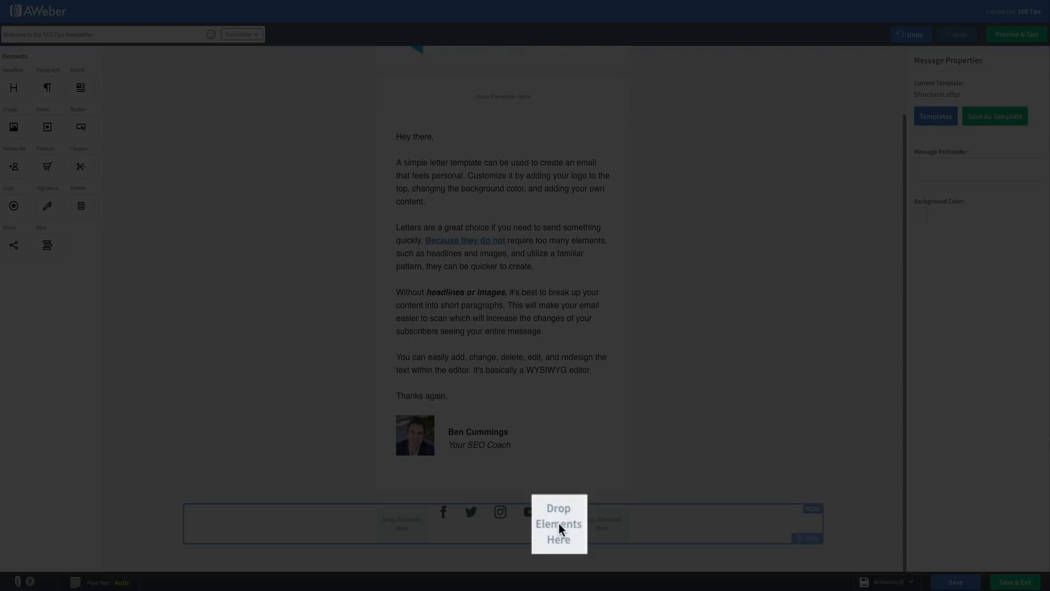
pyautogui.click(559, 523)
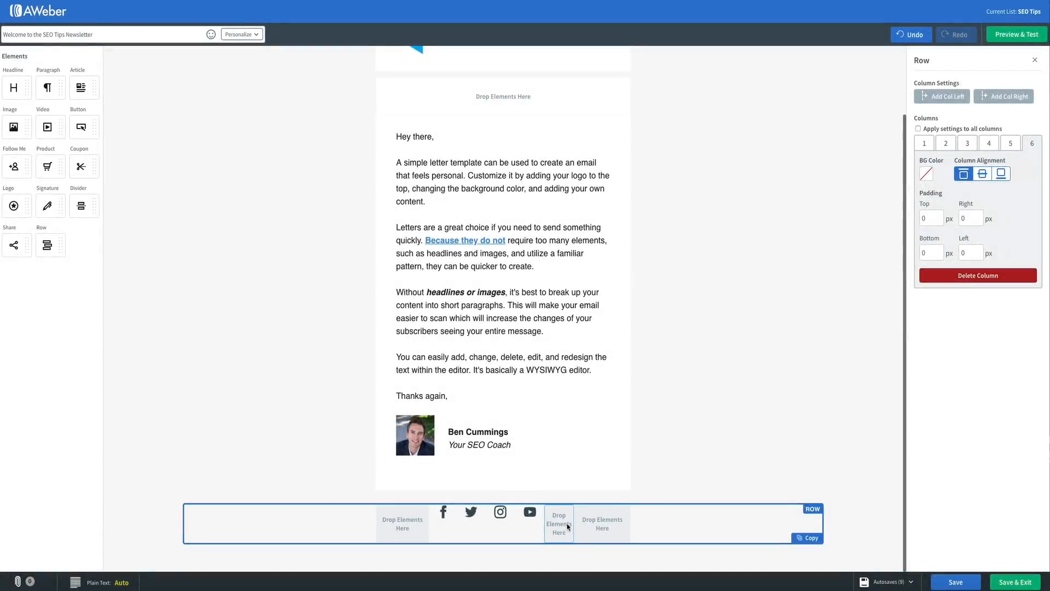
pyautogui.click(985, 277)
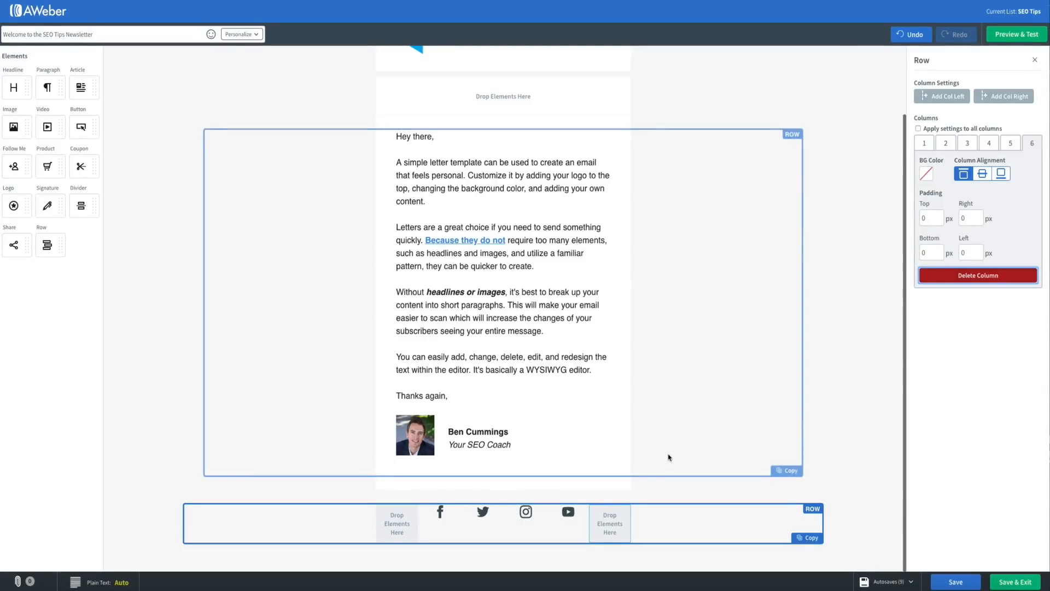
pyautogui.click(441, 512)
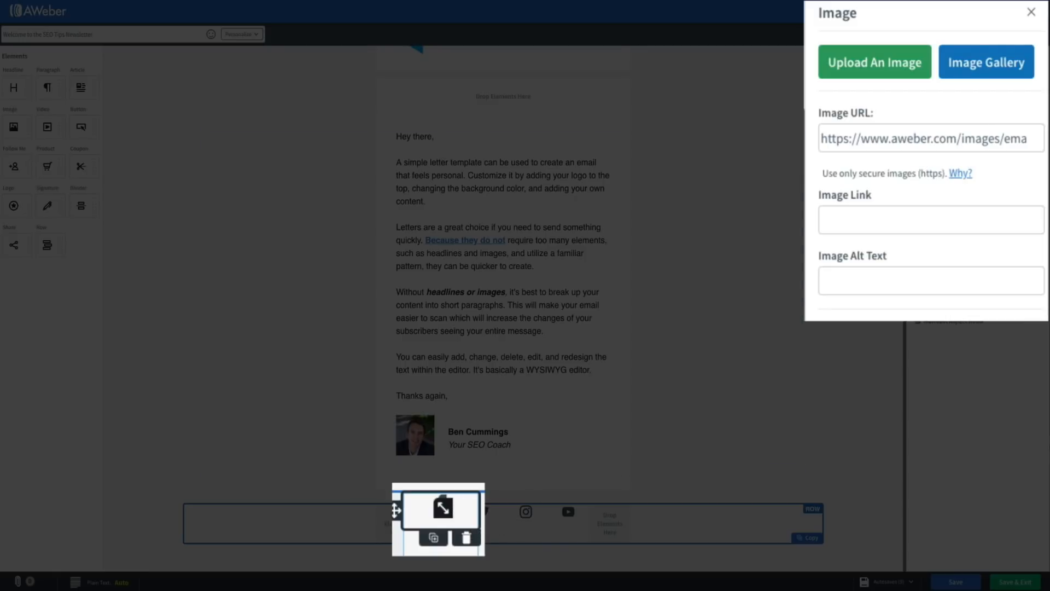
pyautogui.click(881, 216)
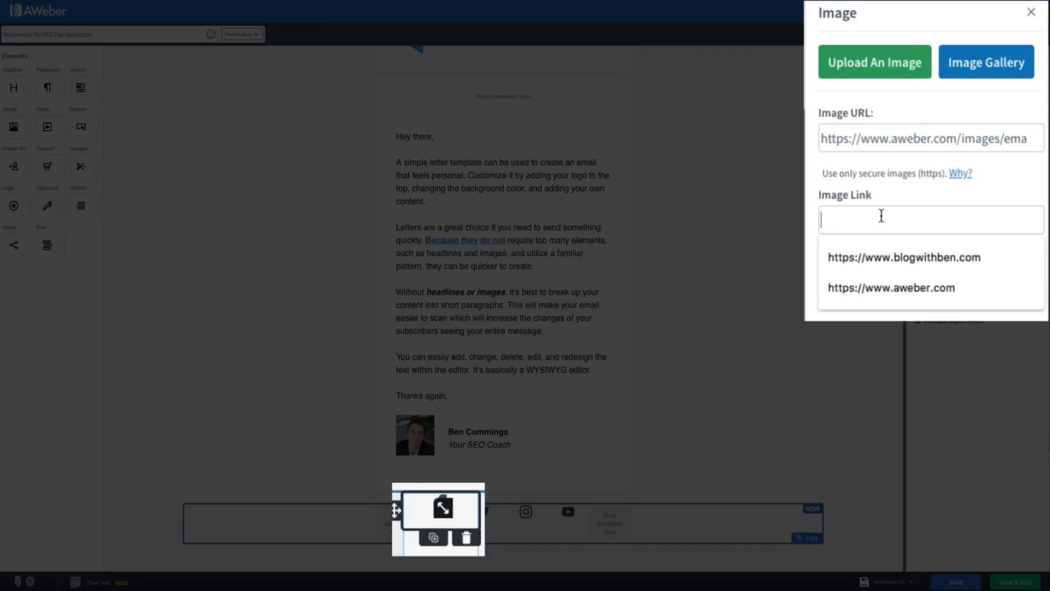
pyautogui.write('http')
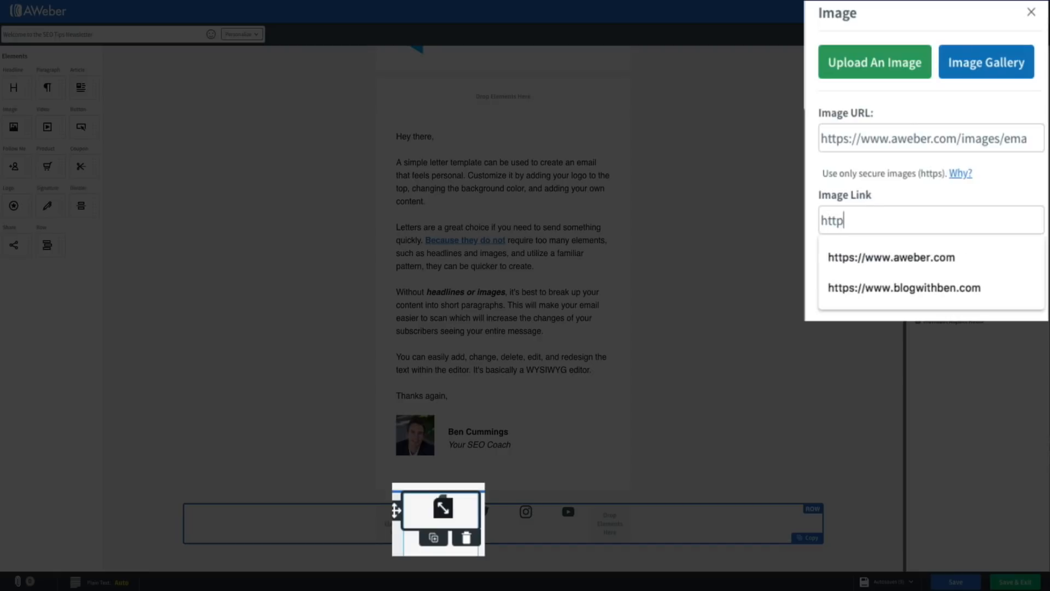
pyautogui.write('s://www.facebook.c')
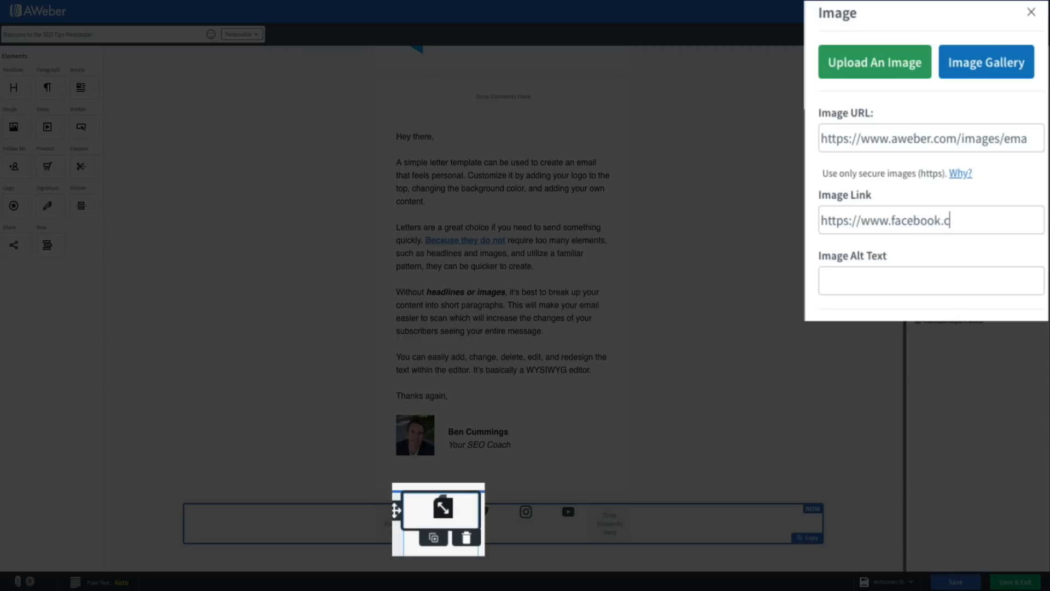
pyautogui.write('om/blogw')
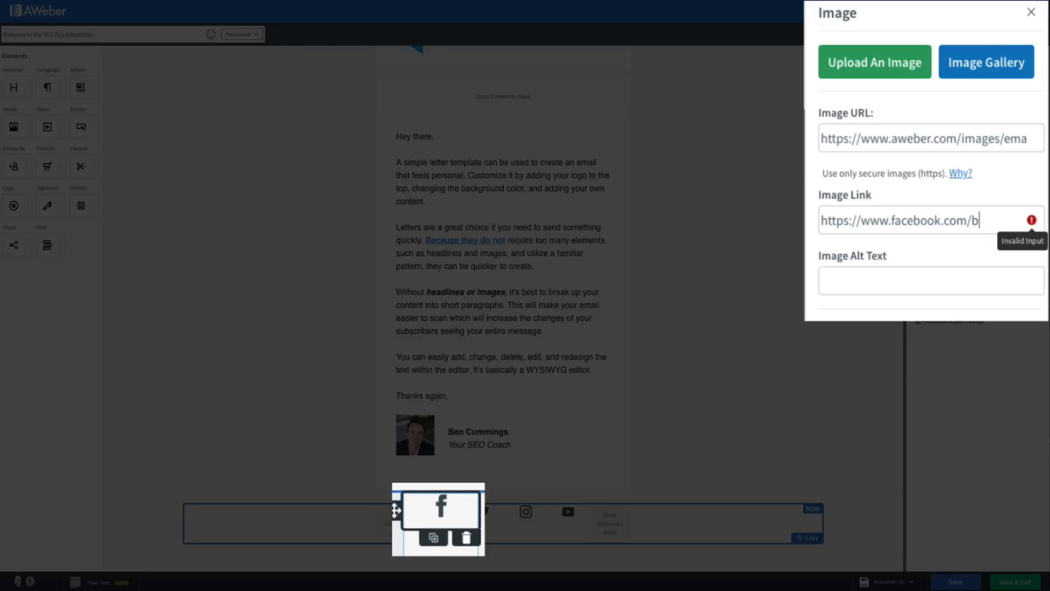
pyautogui.write('ithben')
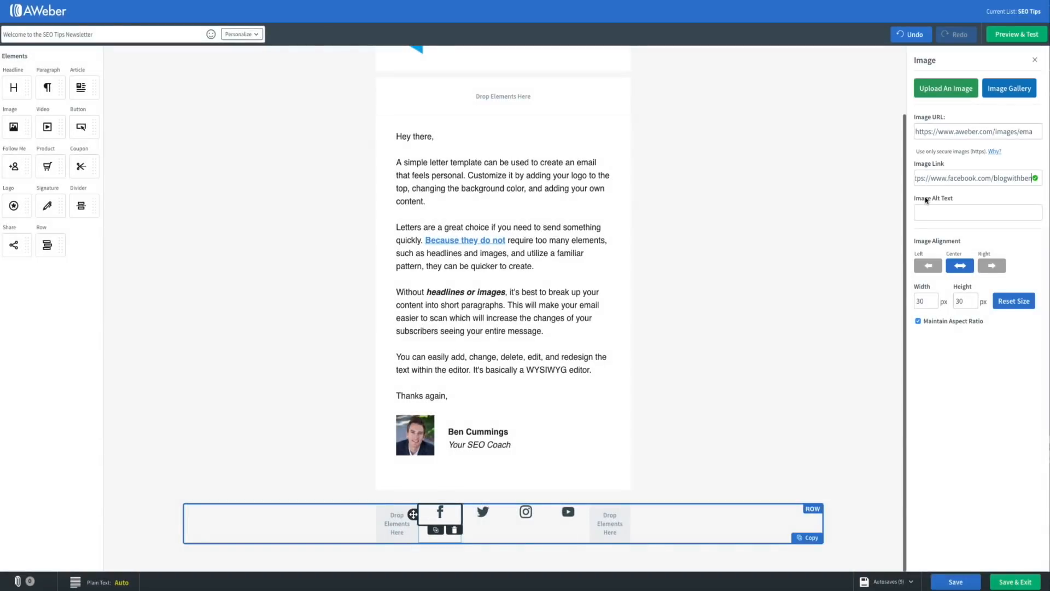
pyautogui.click(838, 53)
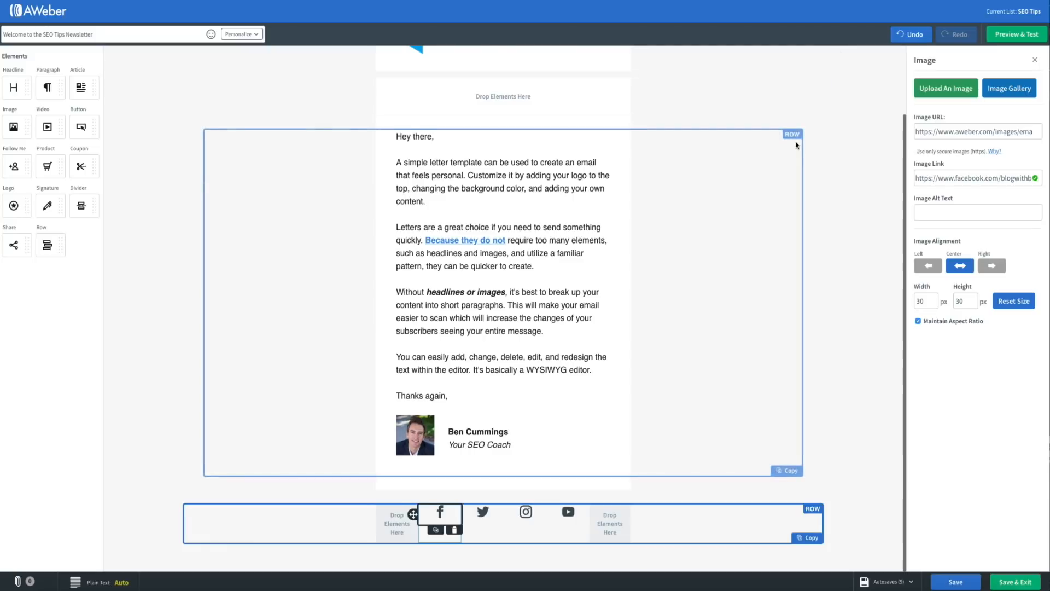
# Preview the finished welcome message and send a test message to the prefilled email address.
pyautogui.scroll(2, 797, 145)
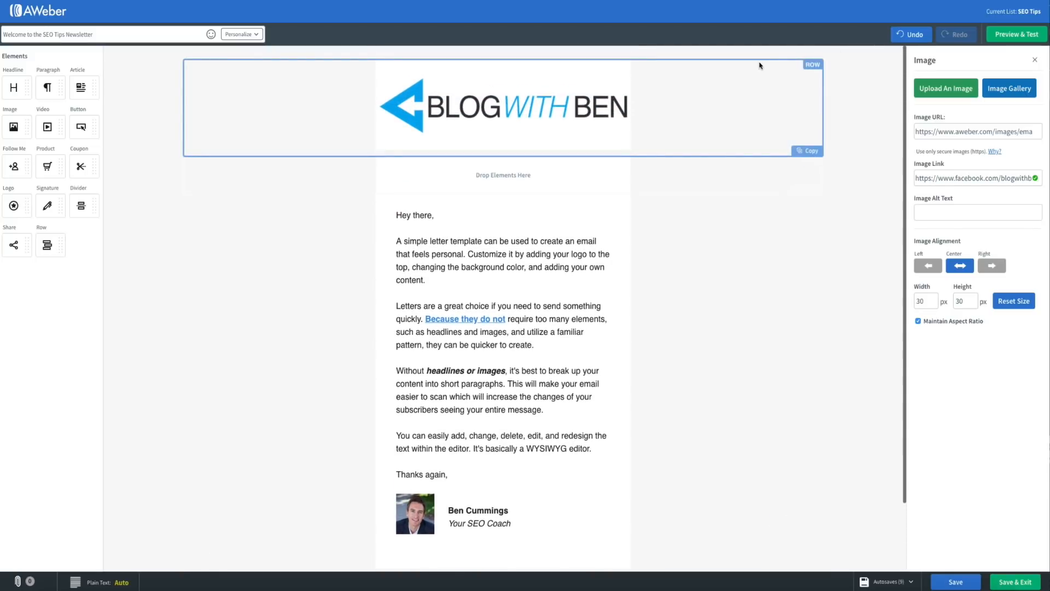
pyautogui.click(837, 137)
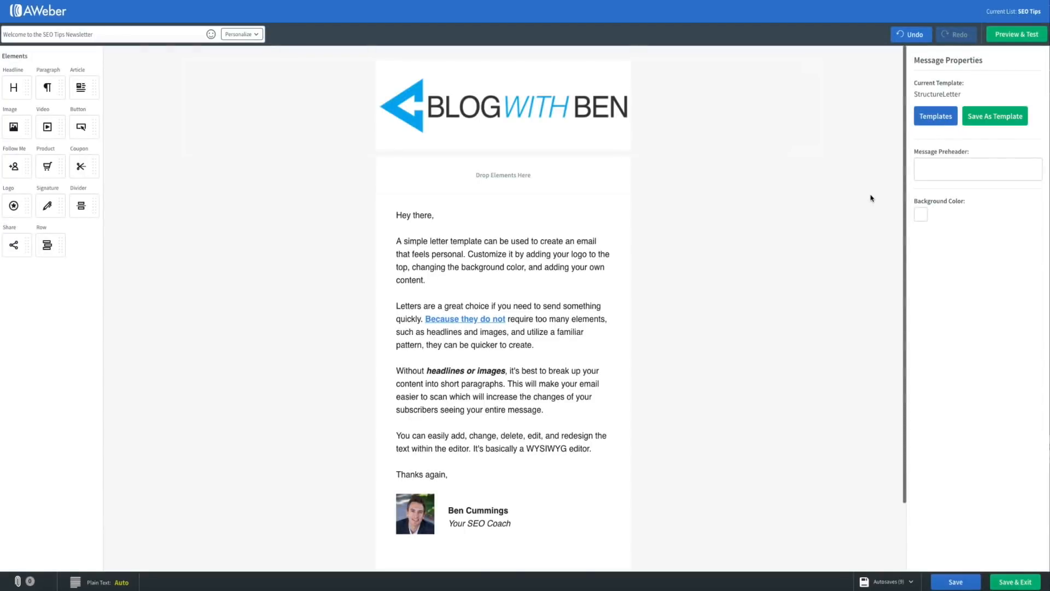
pyautogui.scroll(-2, 871, 198)
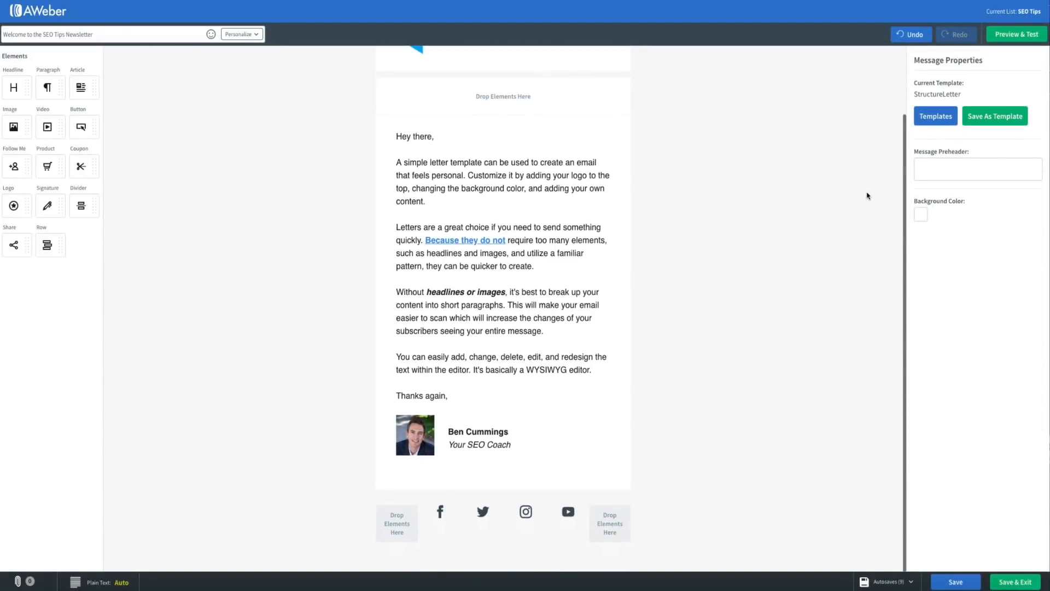
pyautogui.scroll(2, 867, 195)
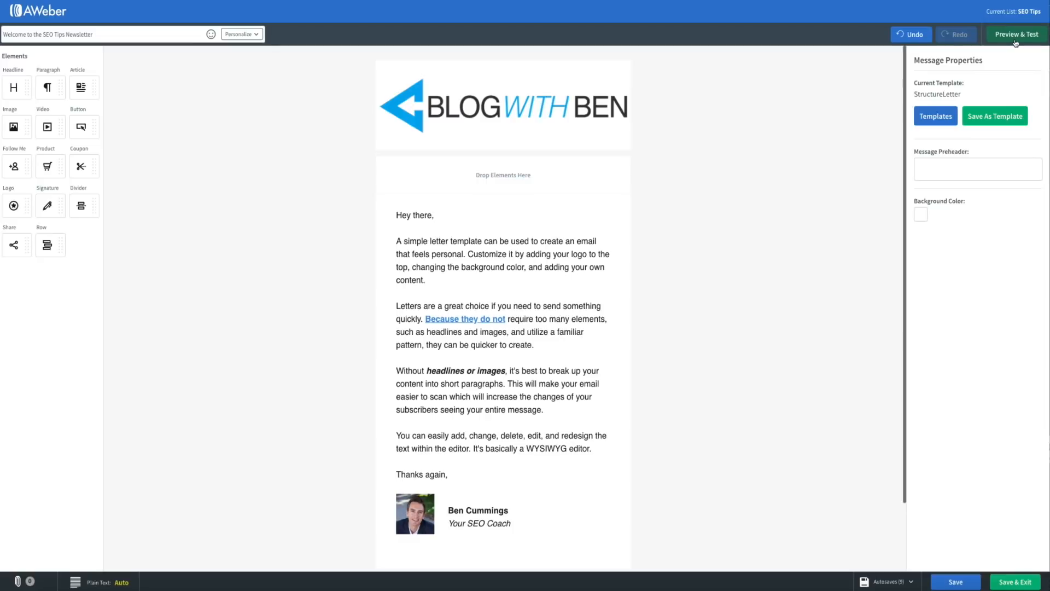
pyautogui.click(1016, 35)
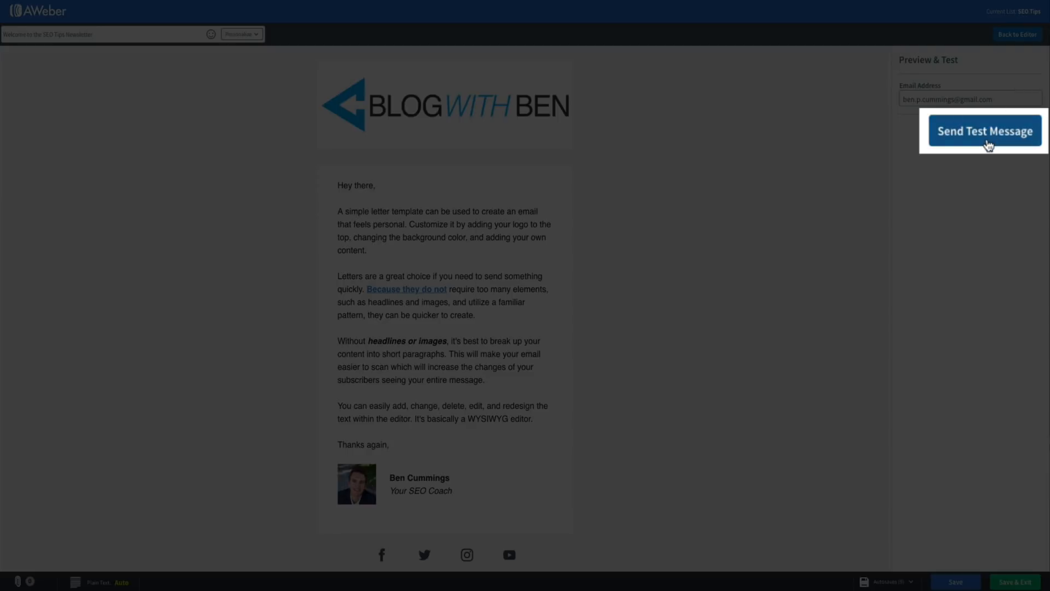
pyautogui.click(1010, 139)
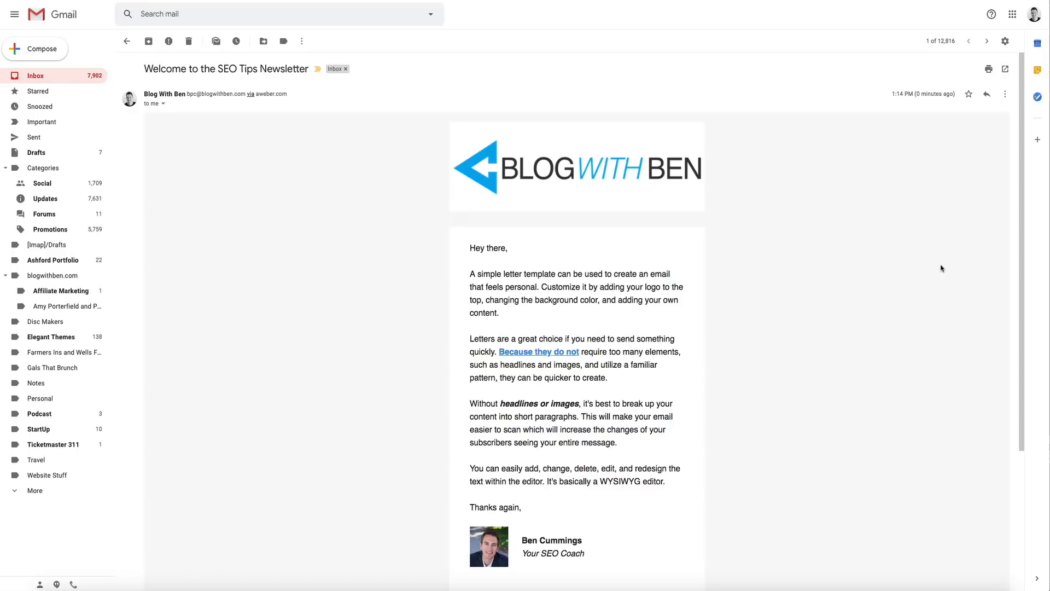
# Review the received test email in Gmail from the logo through the signature and social icons to the footer.
pyautogui.scroll(-3, 941, 268)
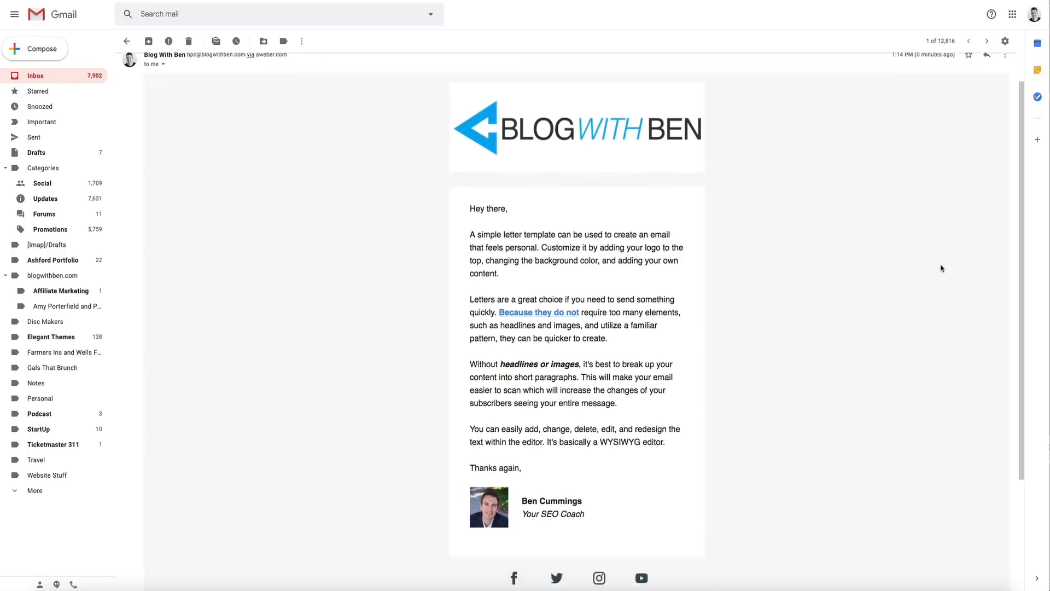
pyautogui.scroll(-2, 941, 268)
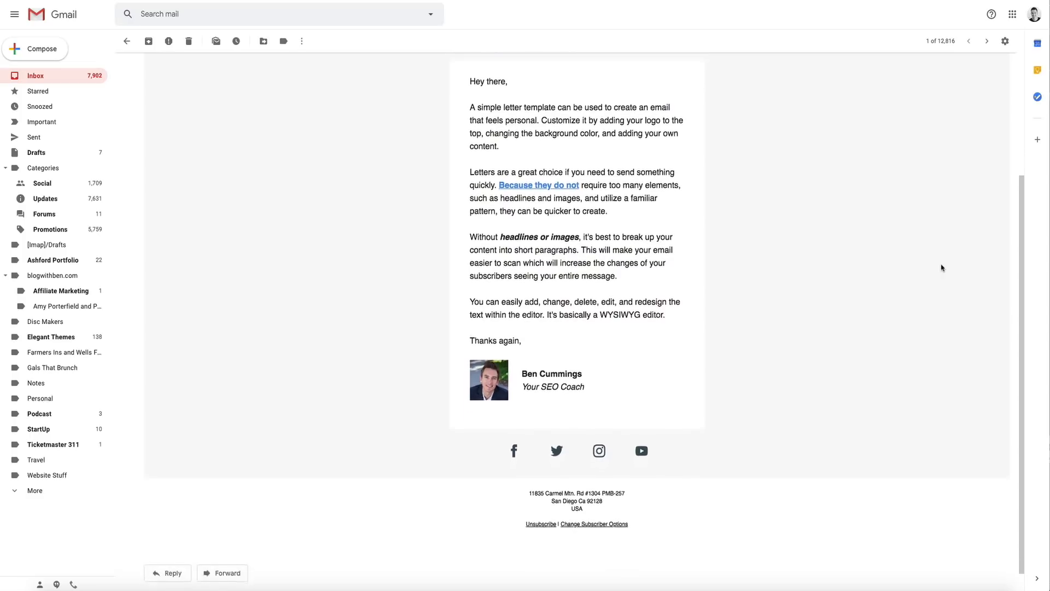
pyautogui.scroll(4, 942, 267)
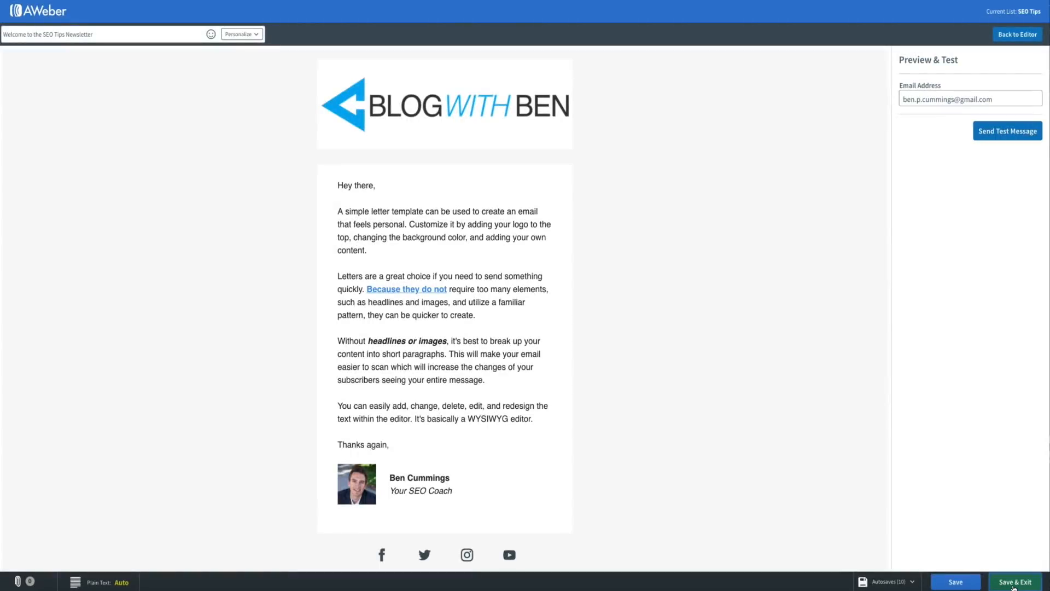
# Save the welcome message in AWeber and exit to the campaign editor.
pyautogui.click(1014, 585)
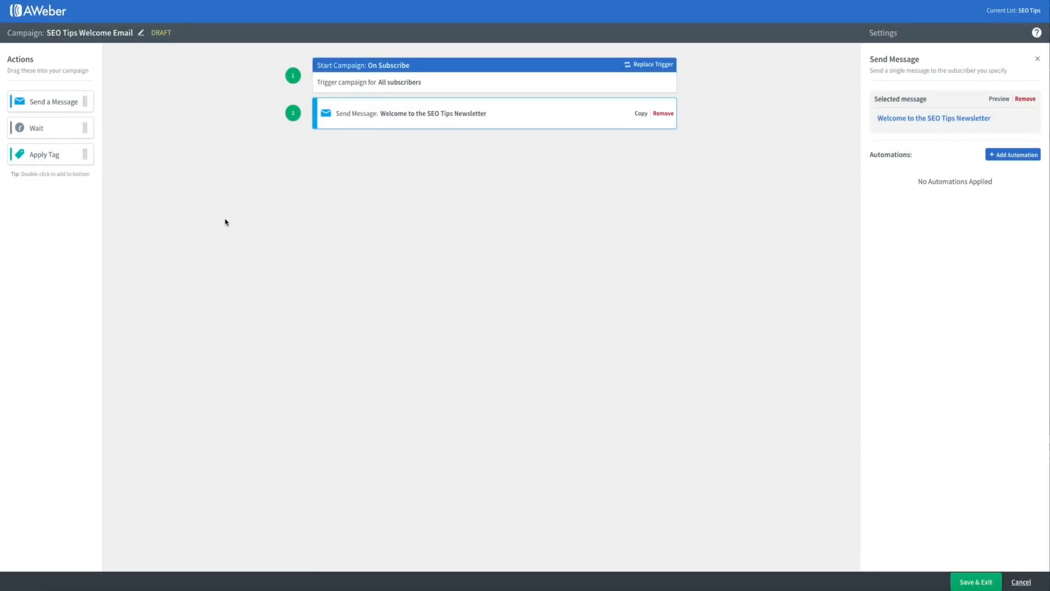
# Add a Wait action after the welcome message, followed by a second Send a Message action.
pyautogui.moveTo(32, 128); pyautogui.dragTo(469, 148)
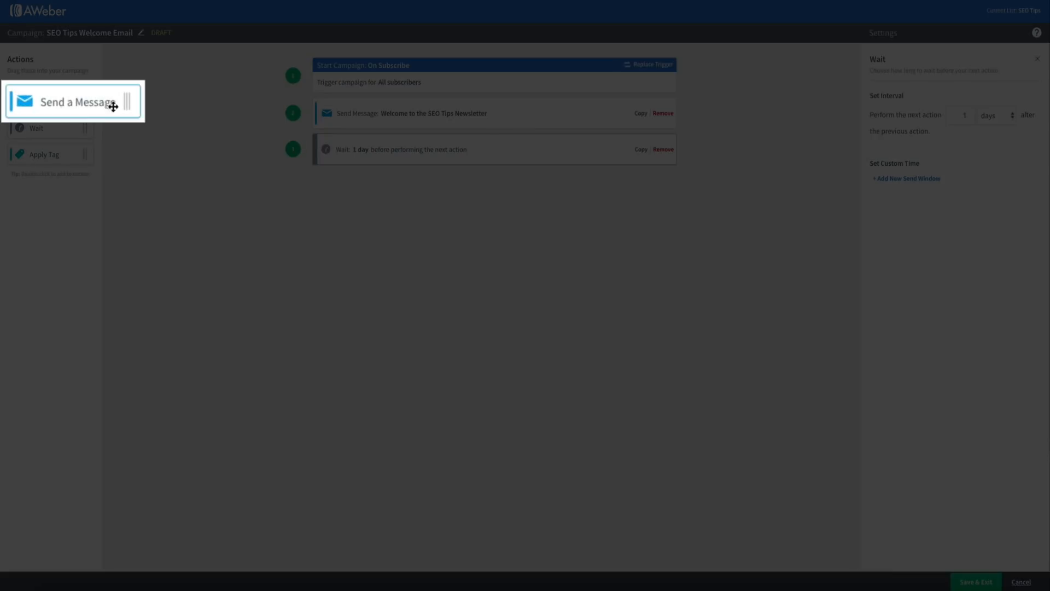
pyautogui.moveTo(32, 101); pyautogui.dragTo(443, 193)
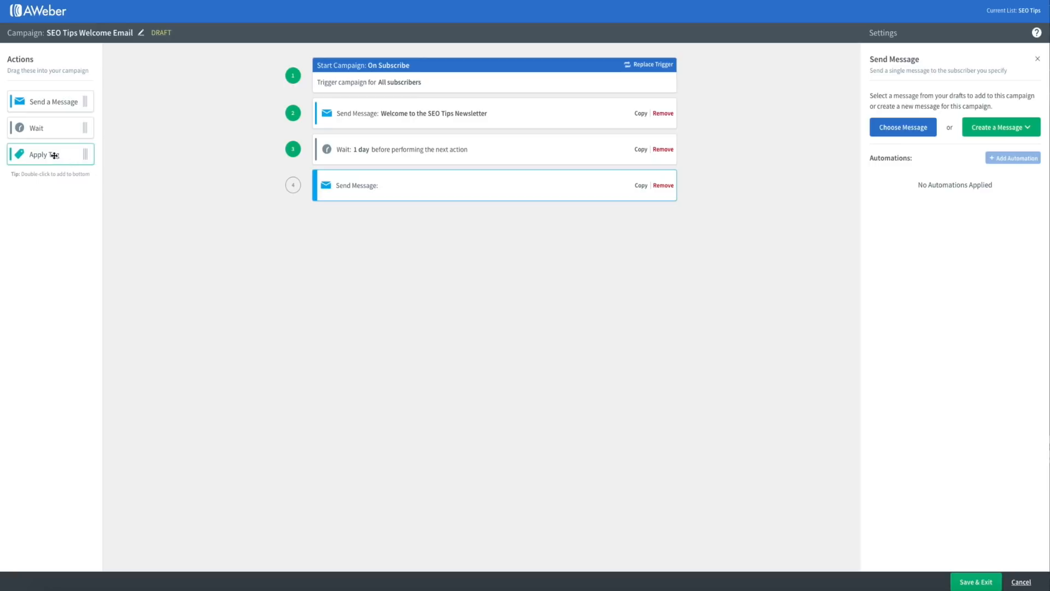
# Insert an Apply Tag action directly after the welcome message and have it add the tag "seo" to subscribers.
pyautogui.moveTo(38, 155); pyautogui.dragTo(450, 146)
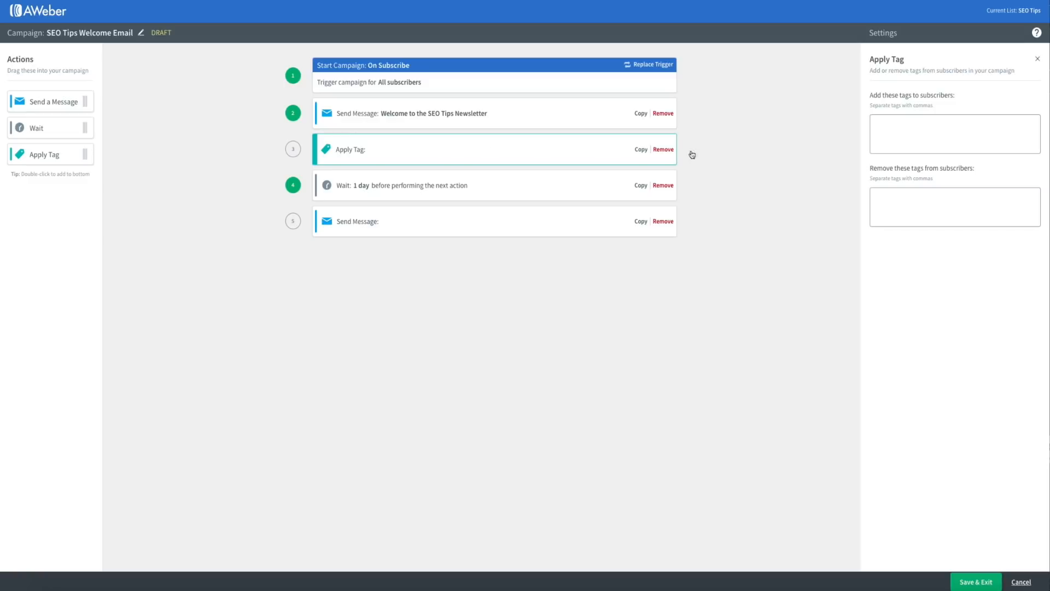
pyautogui.click(906, 131)
pyautogui.write('seo')
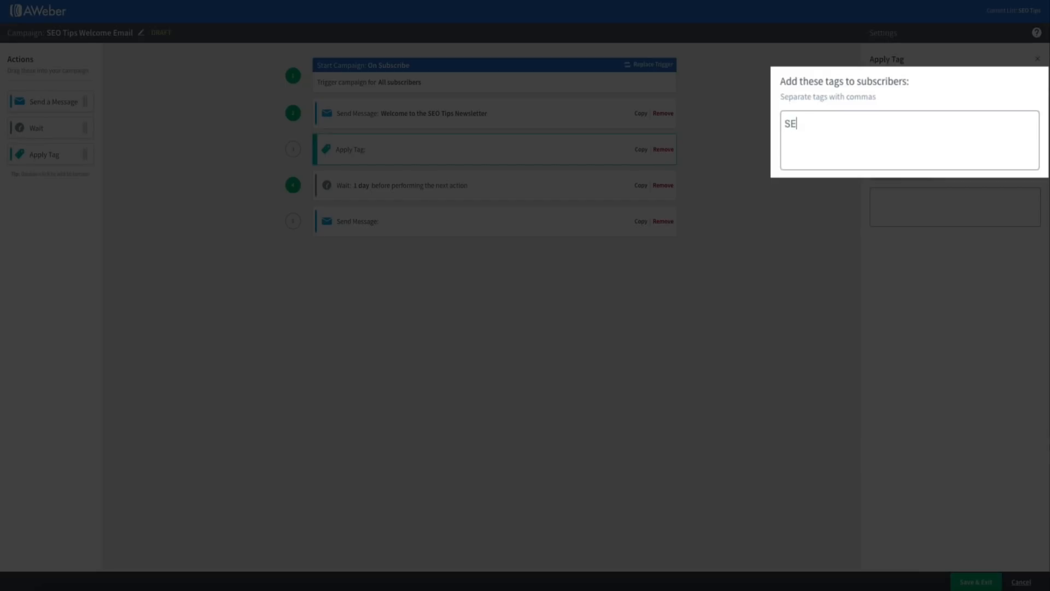
pyautogui.press('Return')
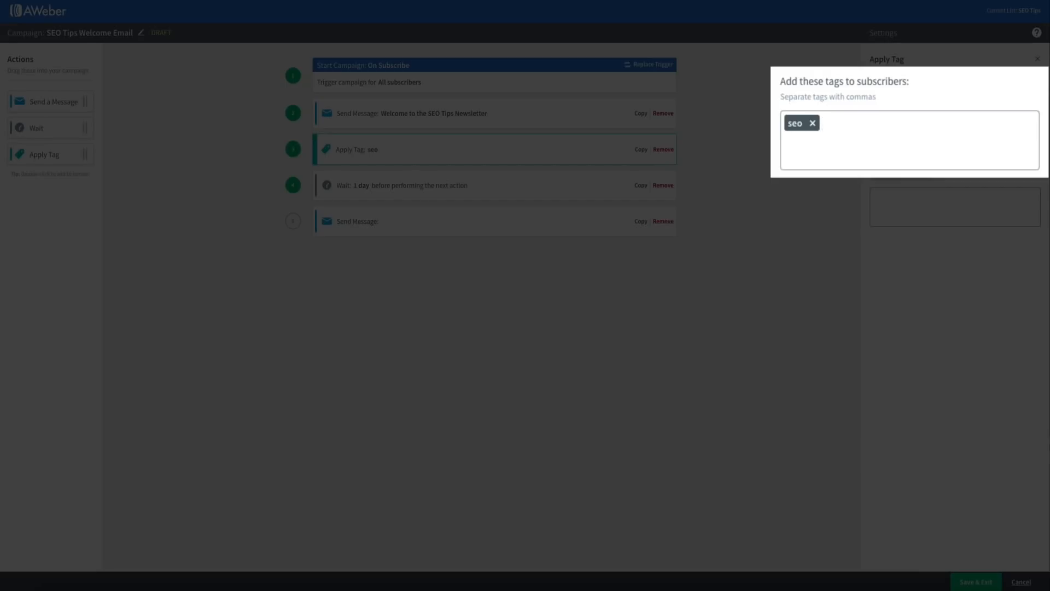
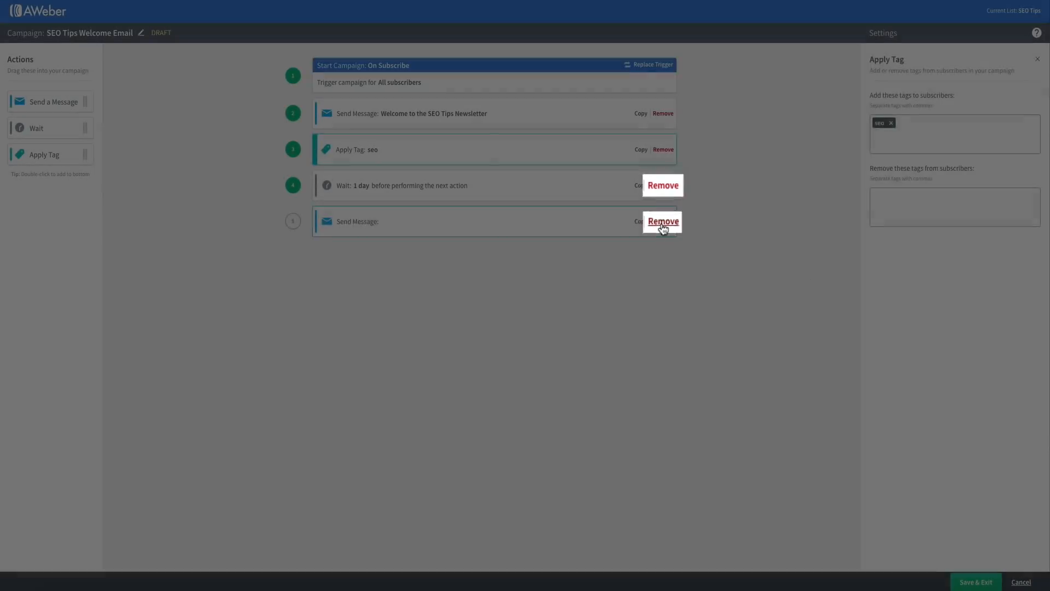
# Remove the empty Send Message action and the Wait action from the campaign.
pyautogui.click(663, 222)
pyautogui.click(663, 186)
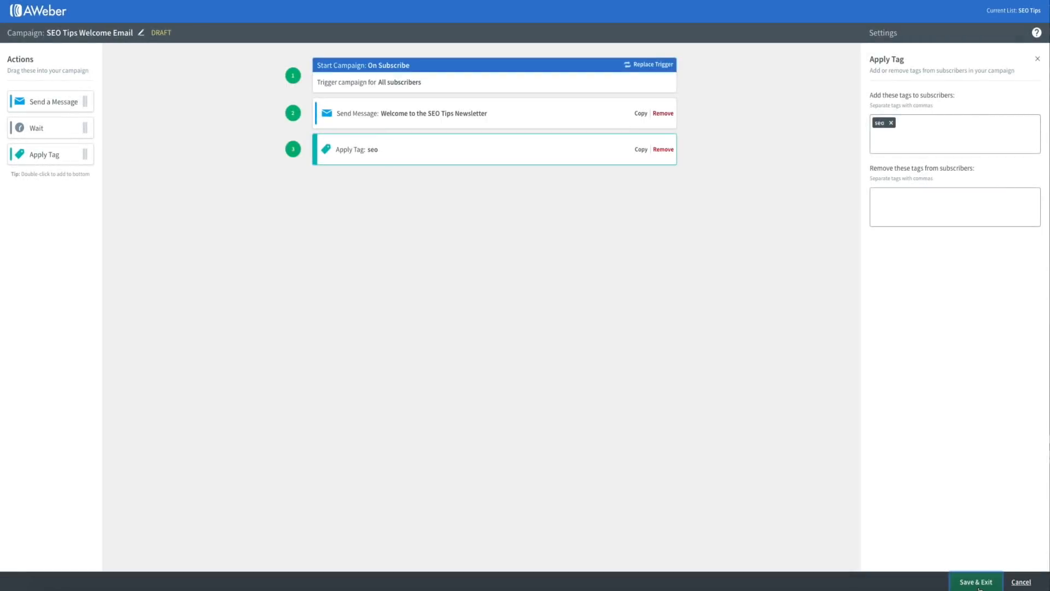
# Save and exit the SEO Tips Welcome Email campaign, and activate it.
pyautogui.click(979, 586)
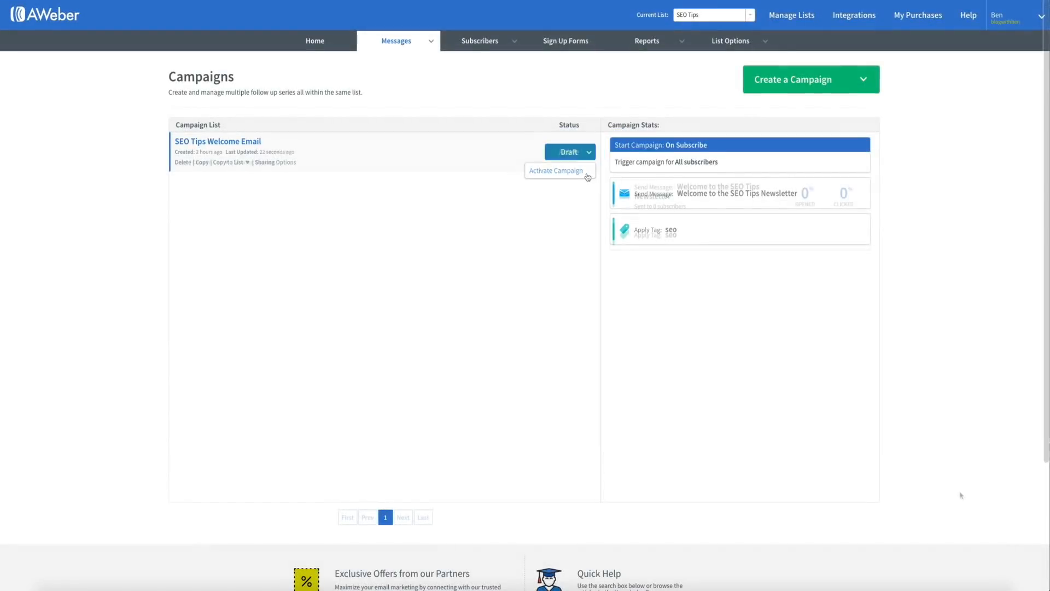
pyautogui.click(584, 173)
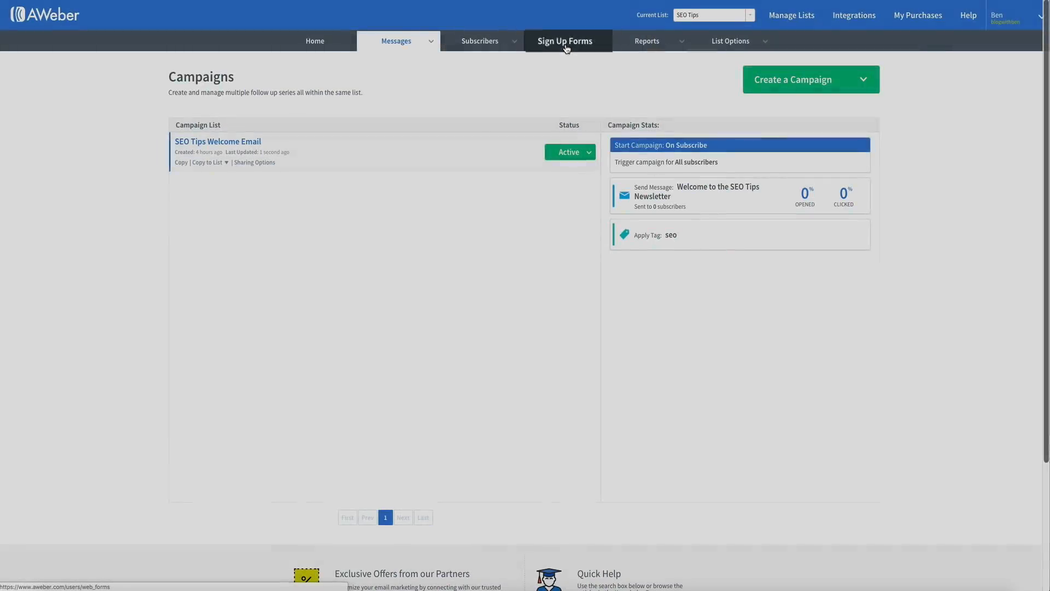
# Create a new sign-up form from the Bright template, keeping the form type as In-Line.
pyautogui.click(566, 48)
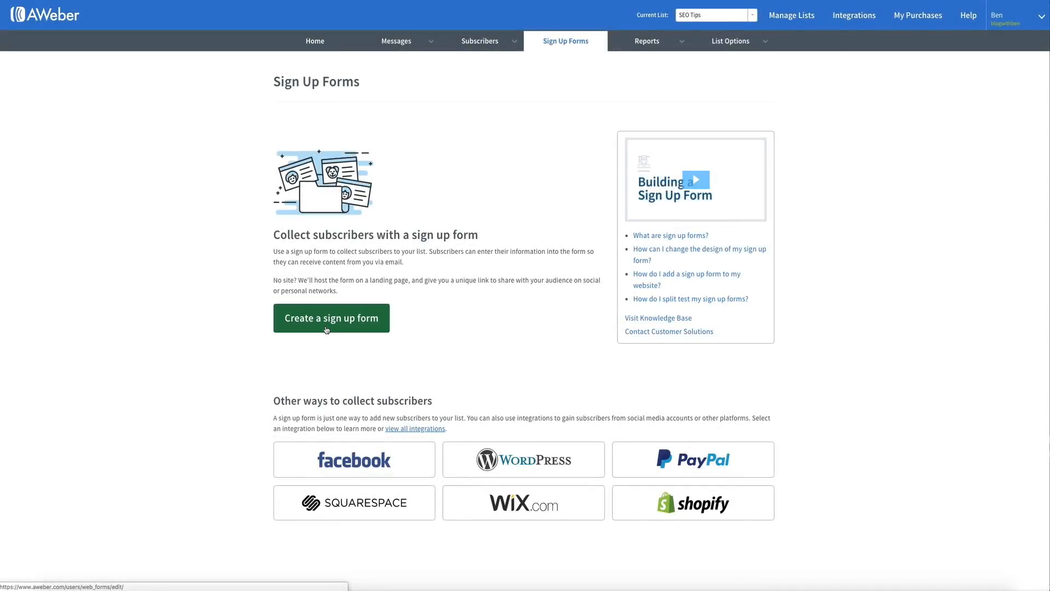
pyautogui.click(326, 329)
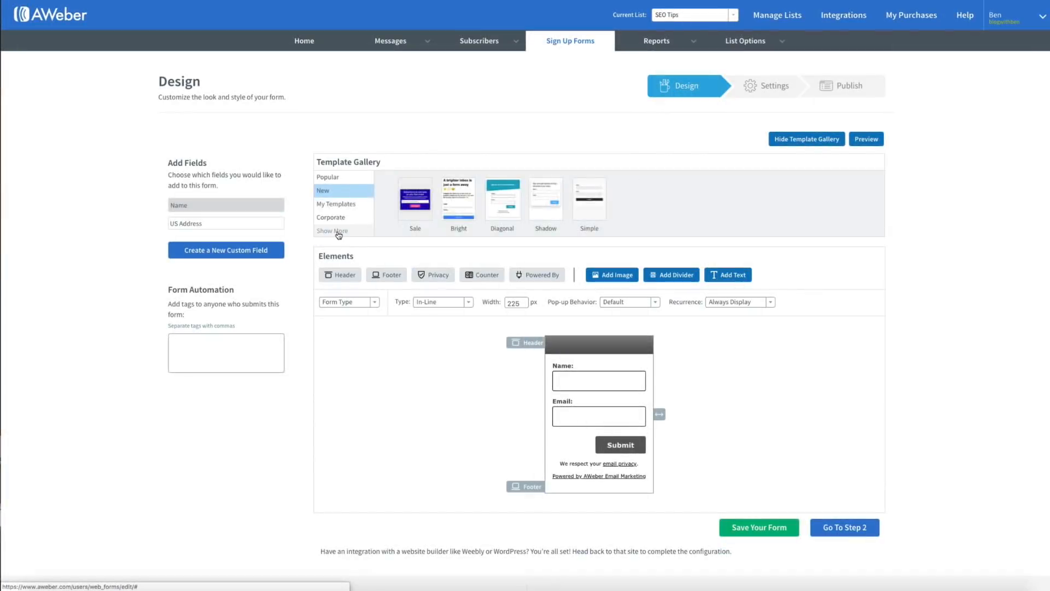
pyautogui.click(339, 234)
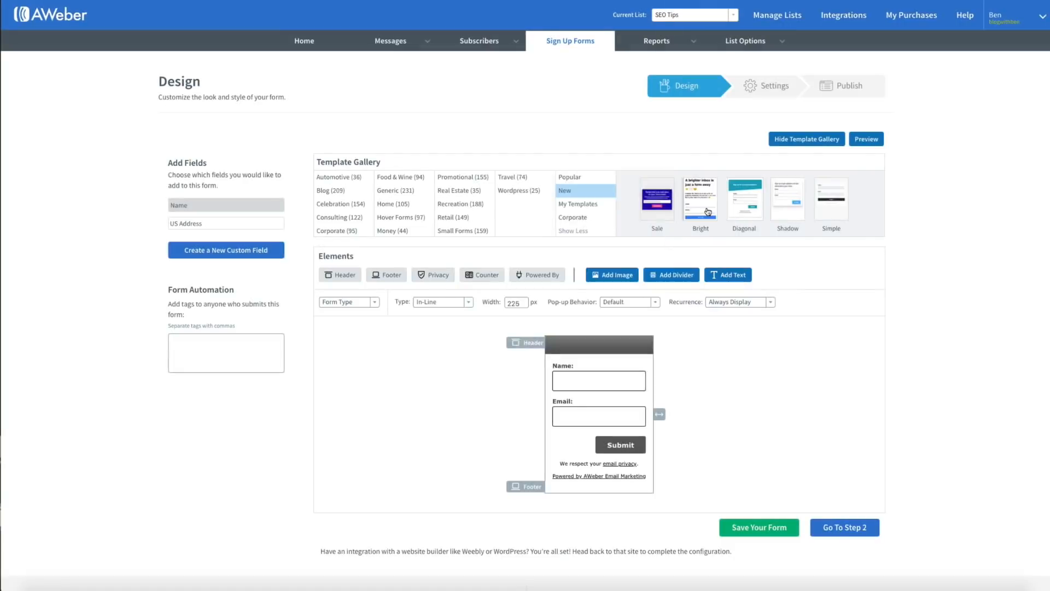
pyautogui.click(708, 211)
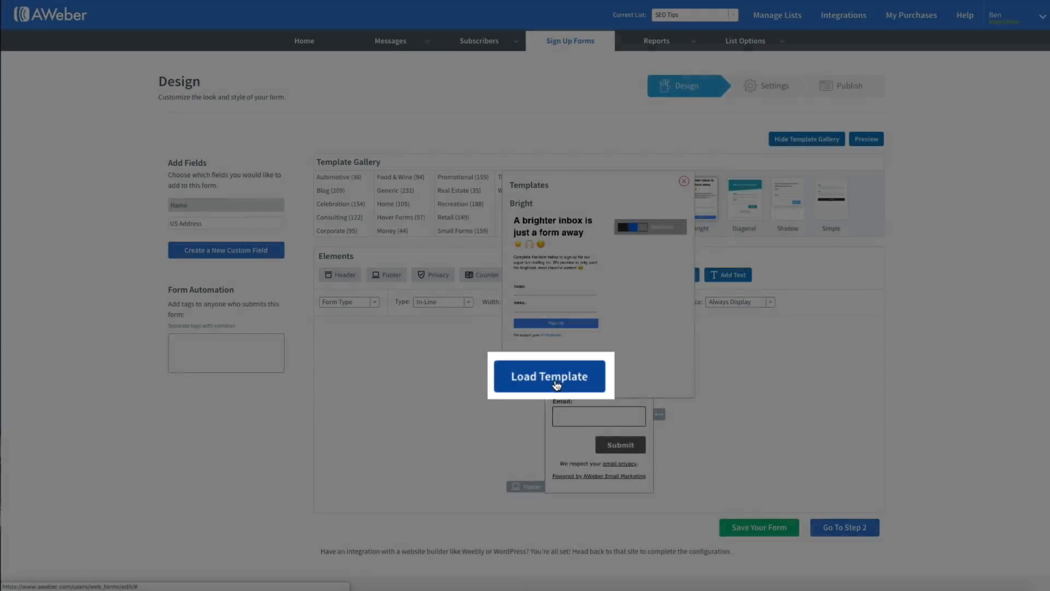
pyautogui.click(557, 386)
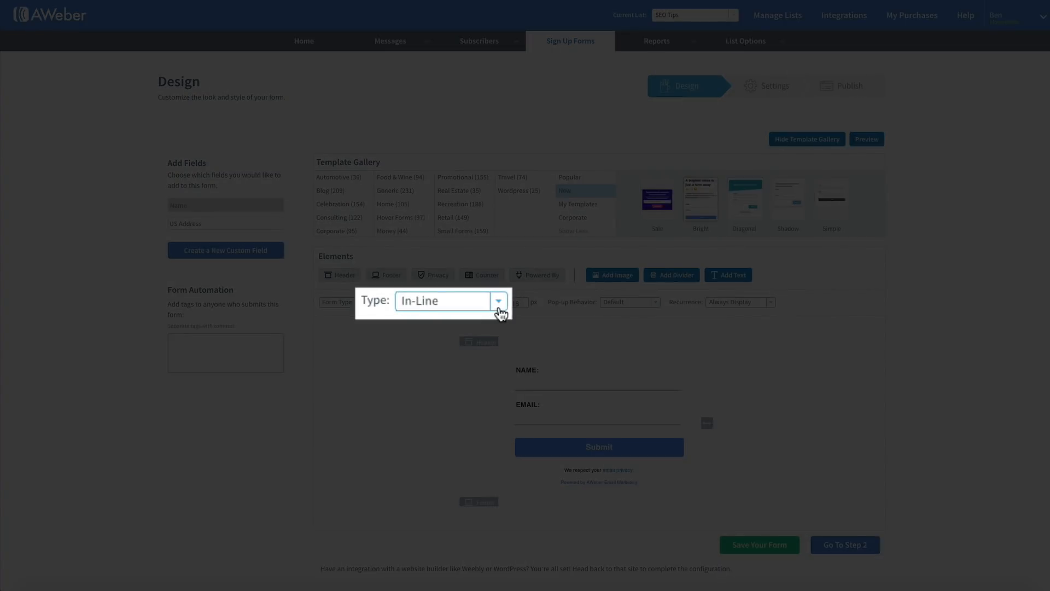
pyautogui.click(498, 302)
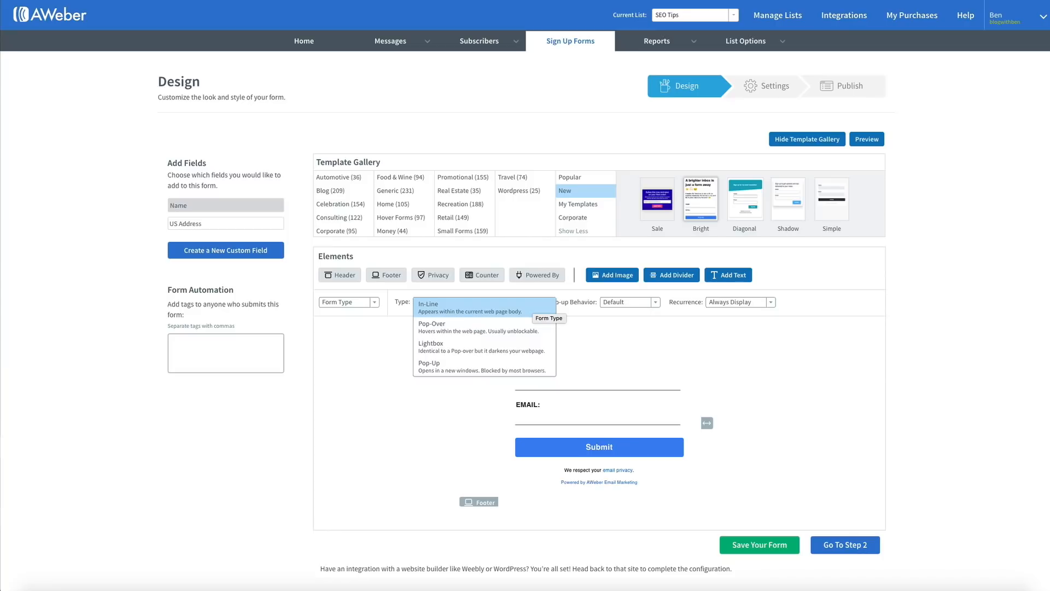
pyautogui.click(343, 345)
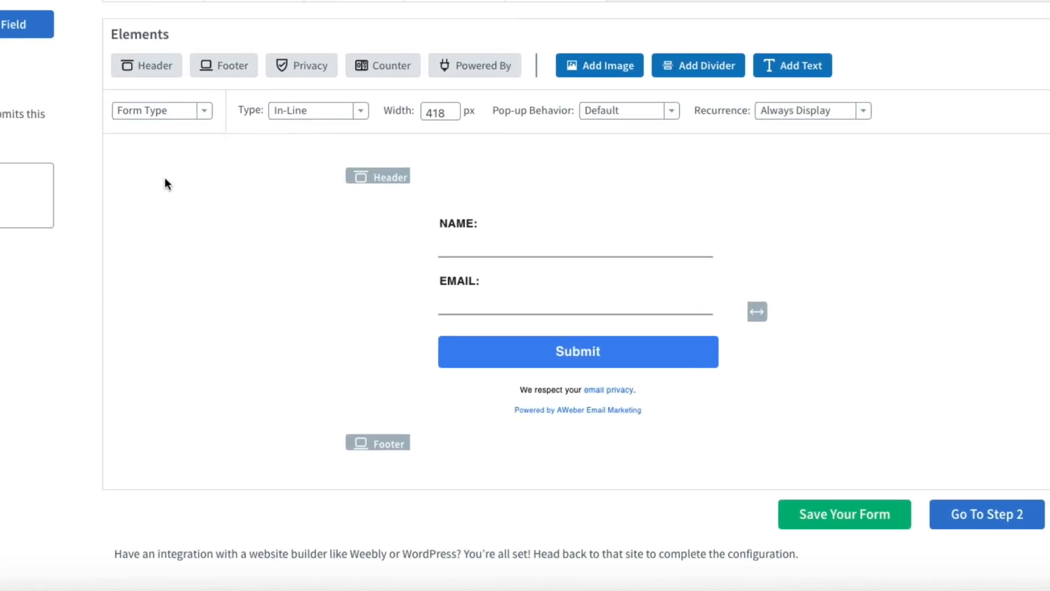
# Enter "SEO TIPS NEWSLETTER" as the form's header text and center it.
pyautogui.moveTo(524, 181)
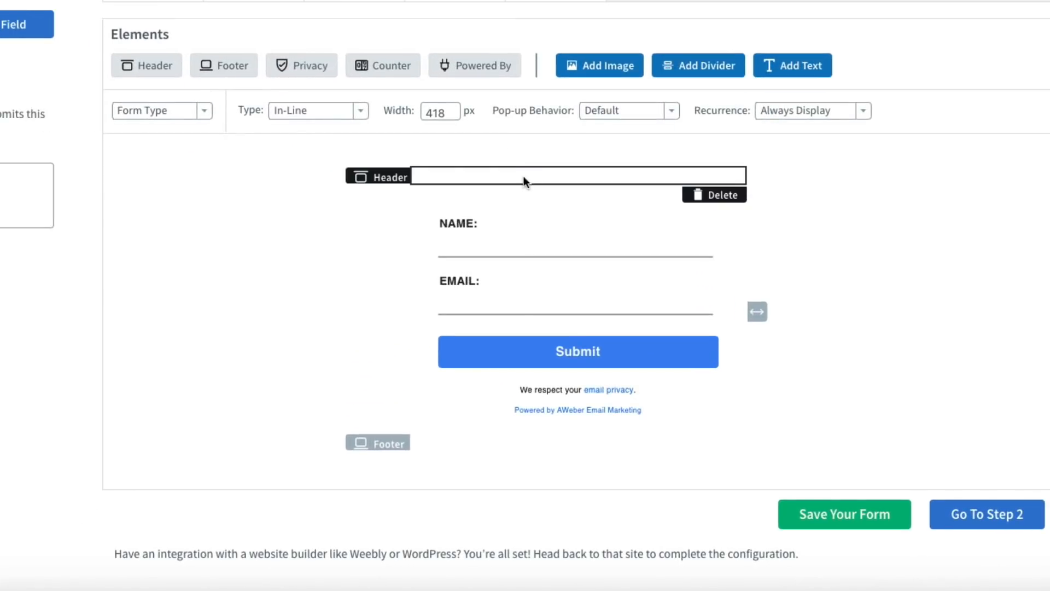
pyautogui.click(523, 176)
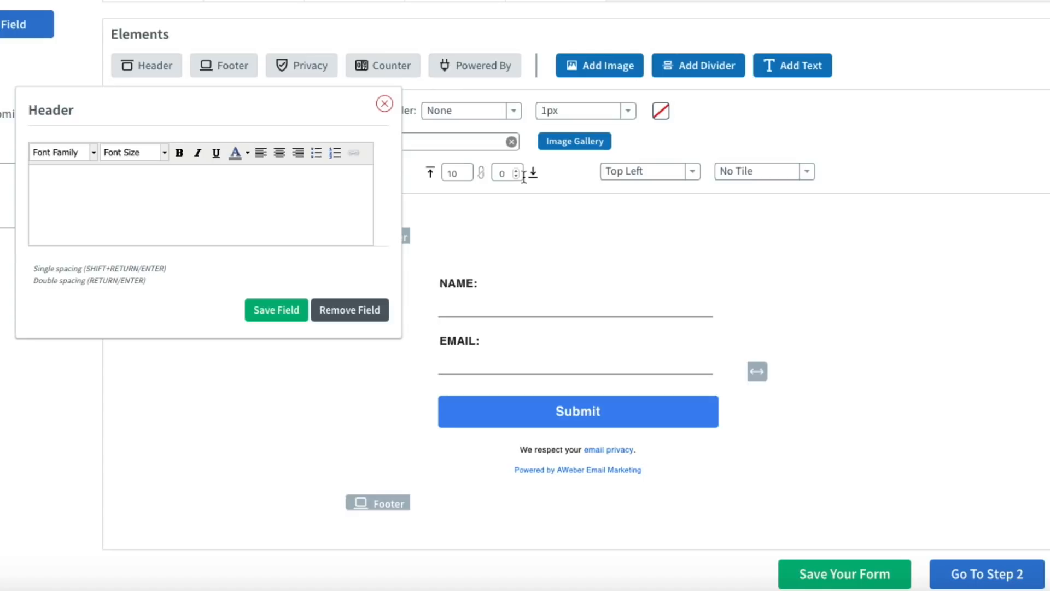
pyautogui.write('SEO TIPS NEW')
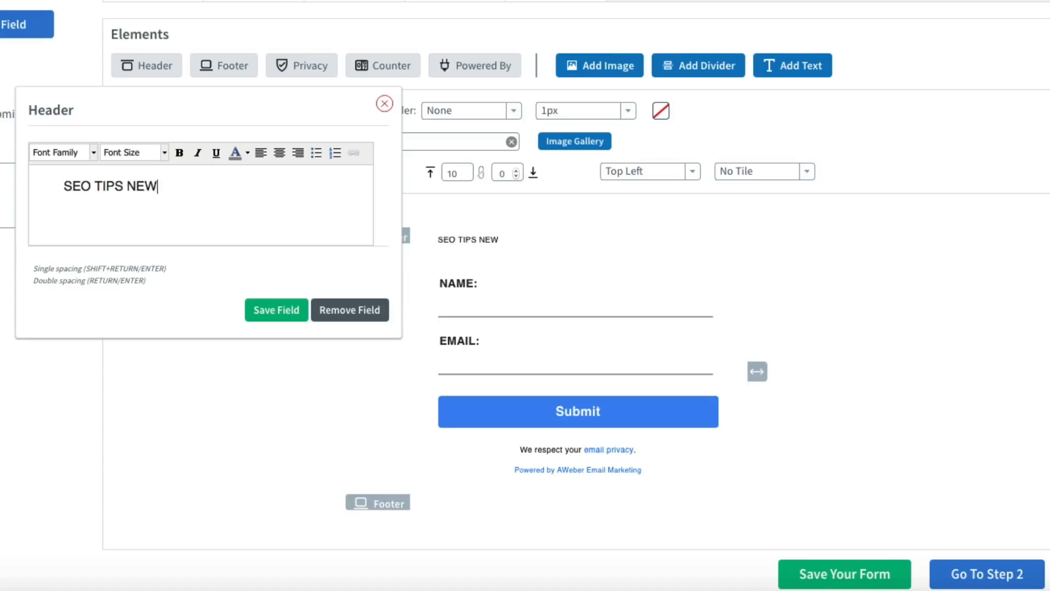
pyautogui.write('SLETTER')
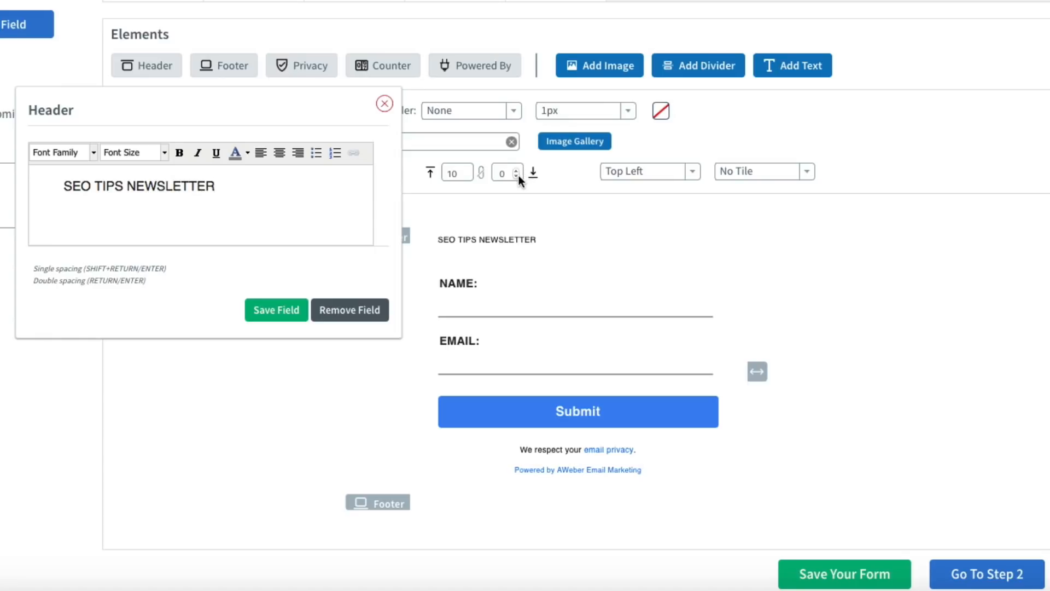
pyautogui.moveTo(222, 188); pyautogui.dragTo(58, 185)
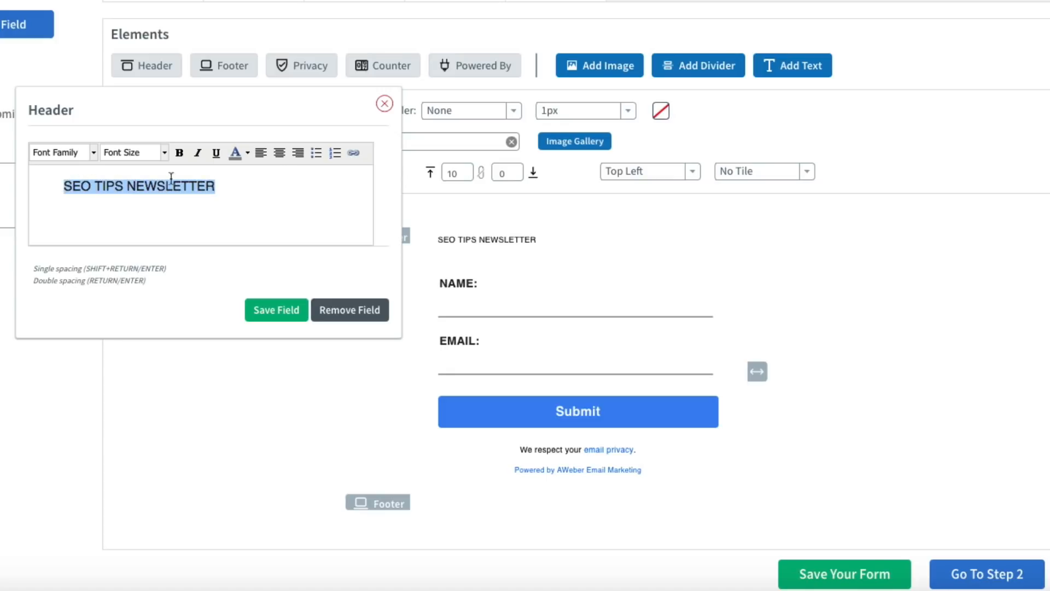
pyautogui.click(278, 152)
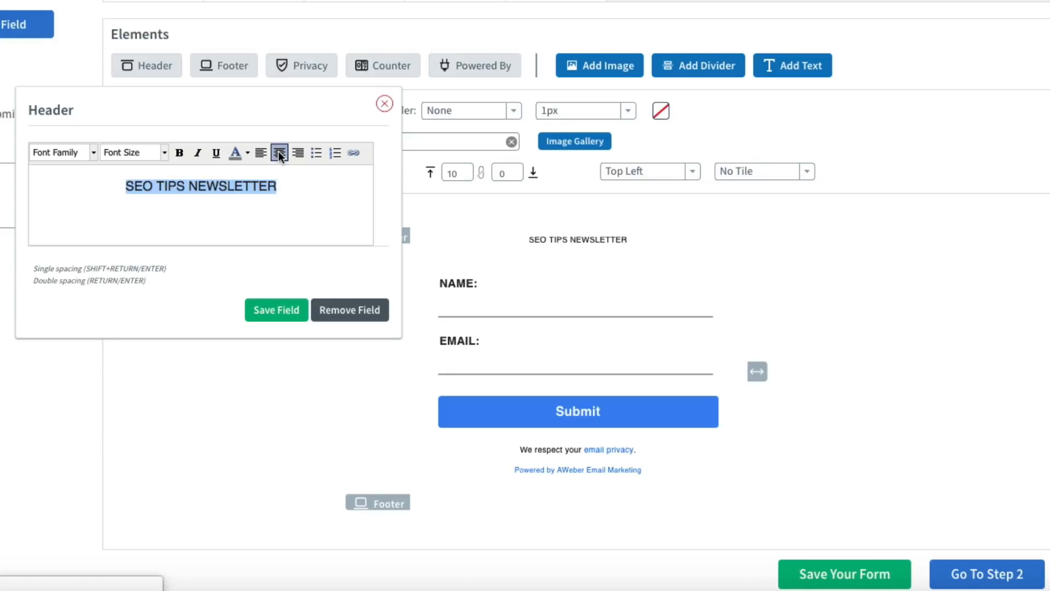
# Set the header text's font size to 18px and make it bold.
pyautogui.click(163, 153)
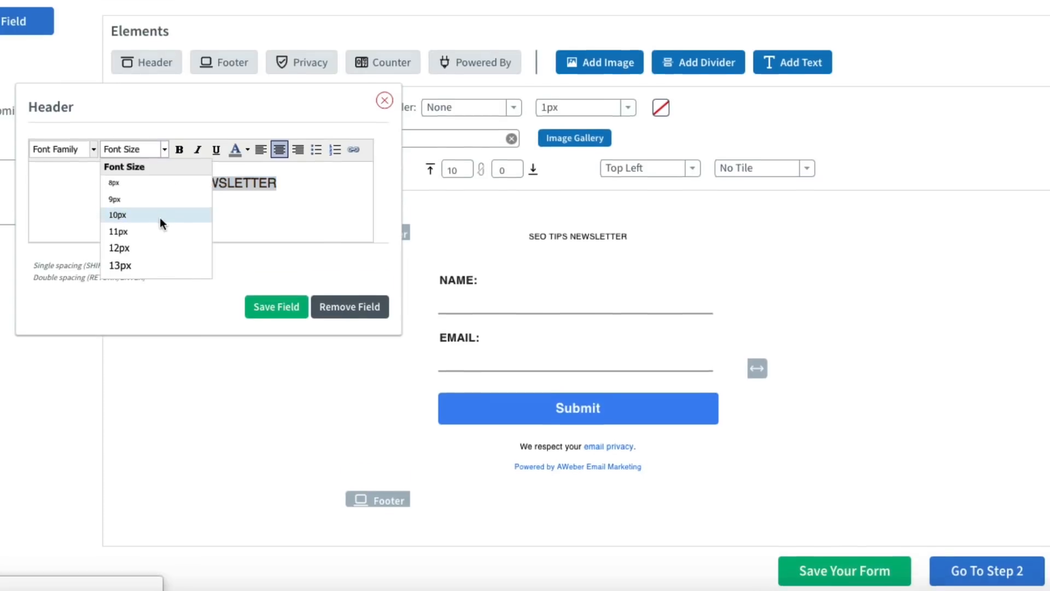
pyautogui.scroll(-2, 160, 218)
pyautogui.scroll(2, 148, 196)
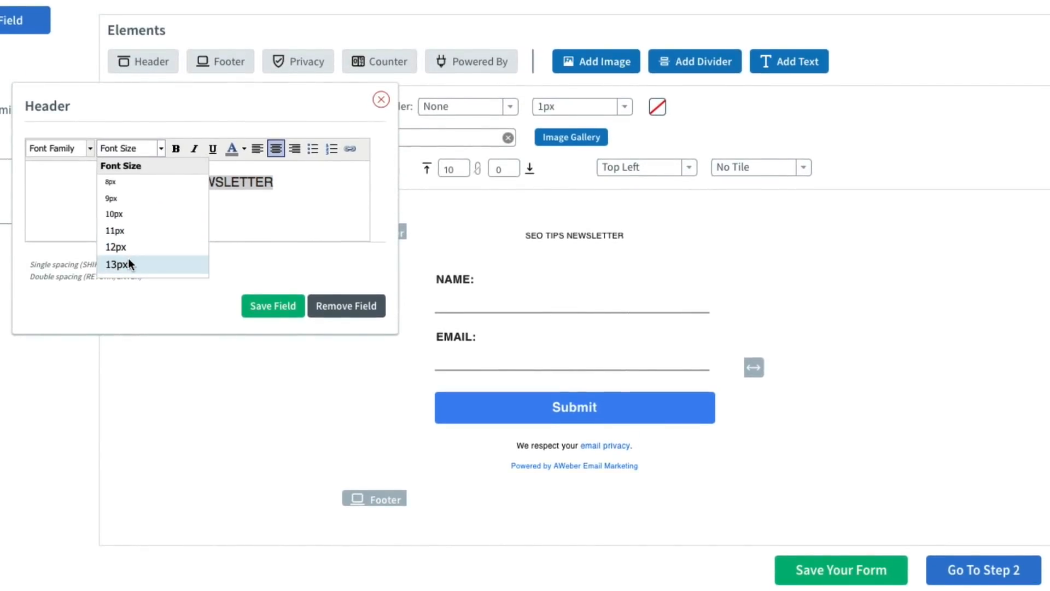
pyautogui.click(129, 263)
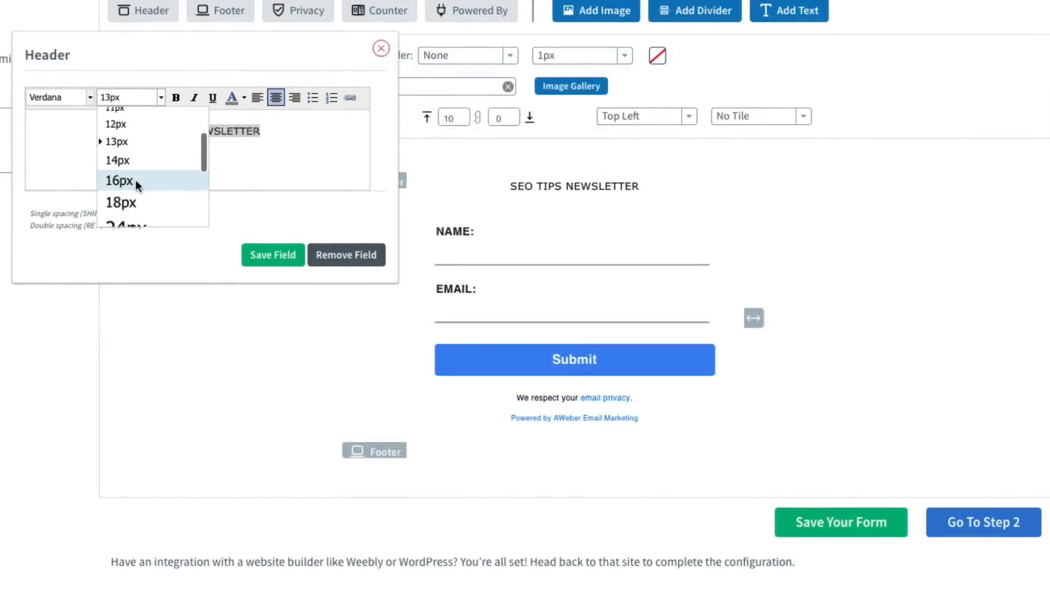
pyautogui.scroll(-1, 135, 180)
pyautogui.click(136, 185)
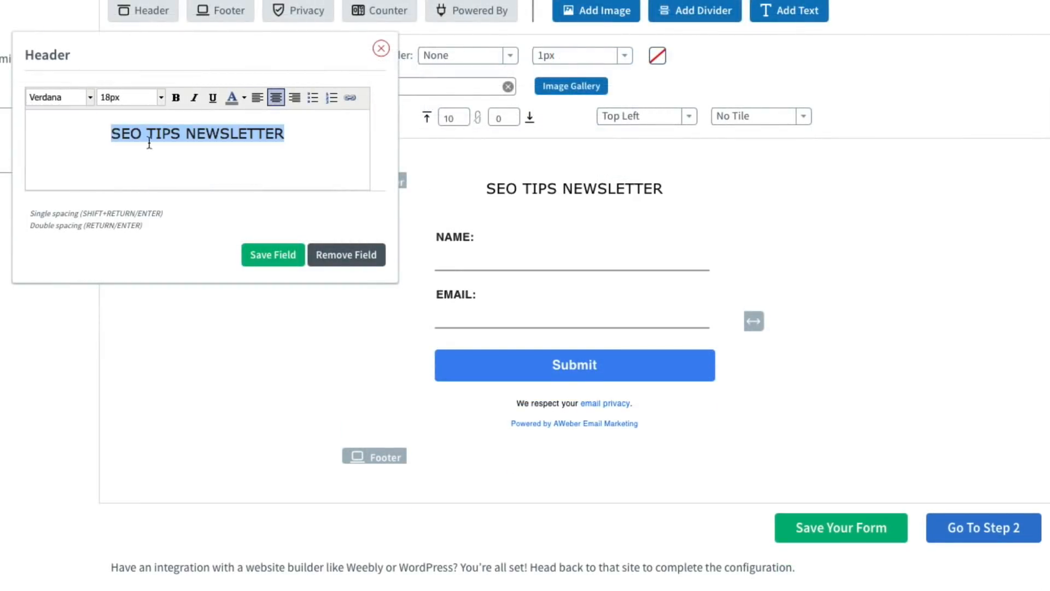
pyautogui.click(175, 97)
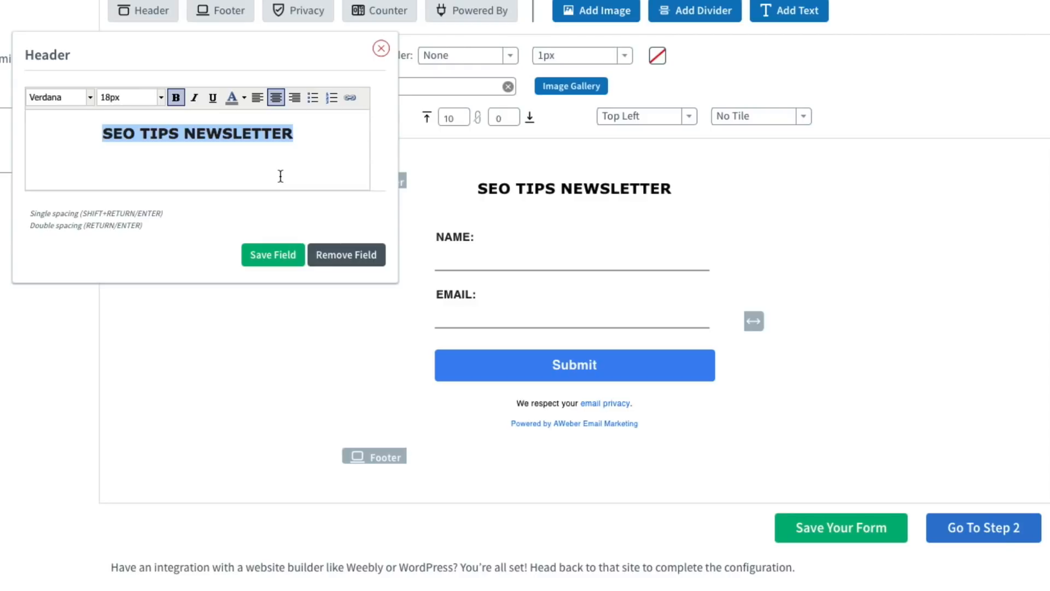
# Clear the header text and remove the Header, Powered By and Footer elements from the form.
pyautogui.press('BackSpace')
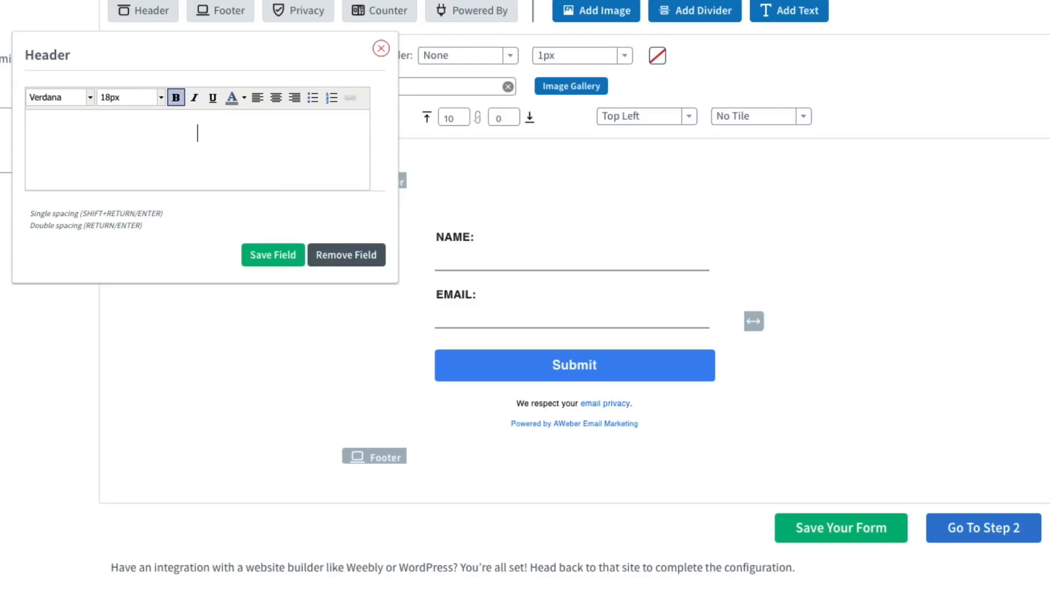
pyautogui.click(382, 49)
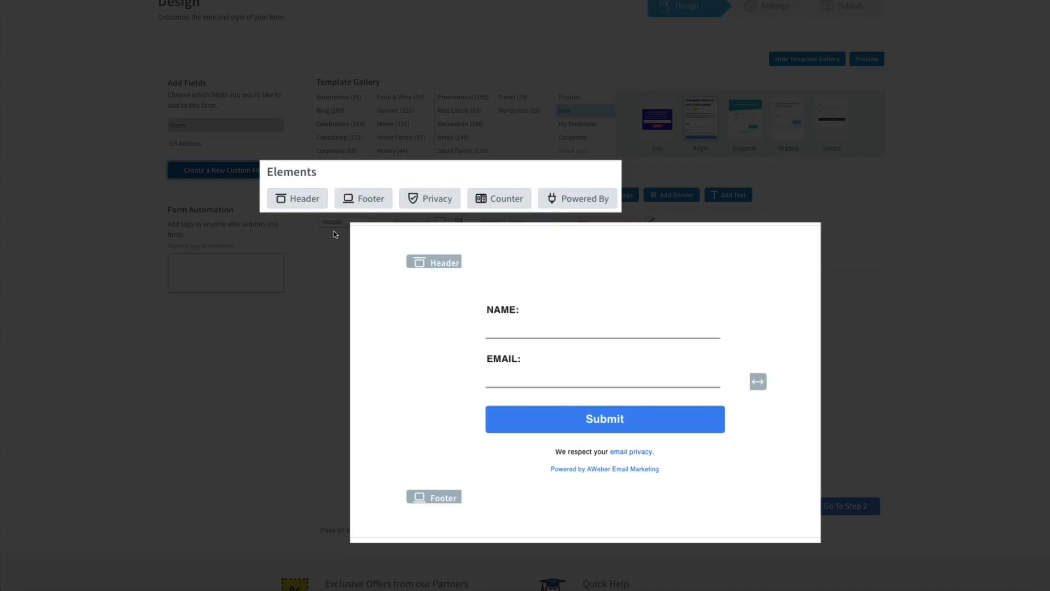
pyautogui.click(298, 207)
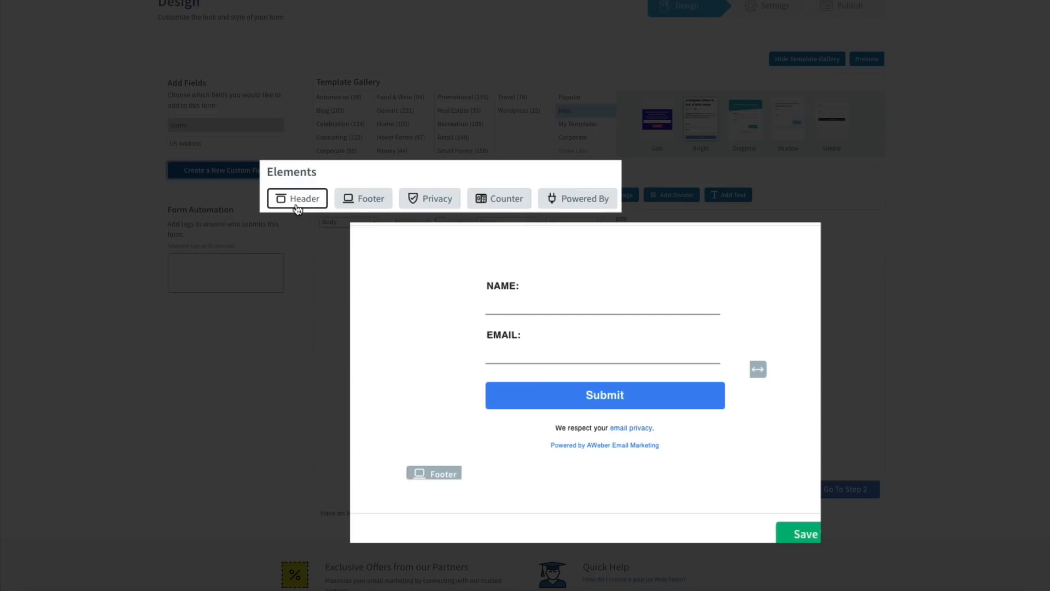
pyautogui.click(579, 206)
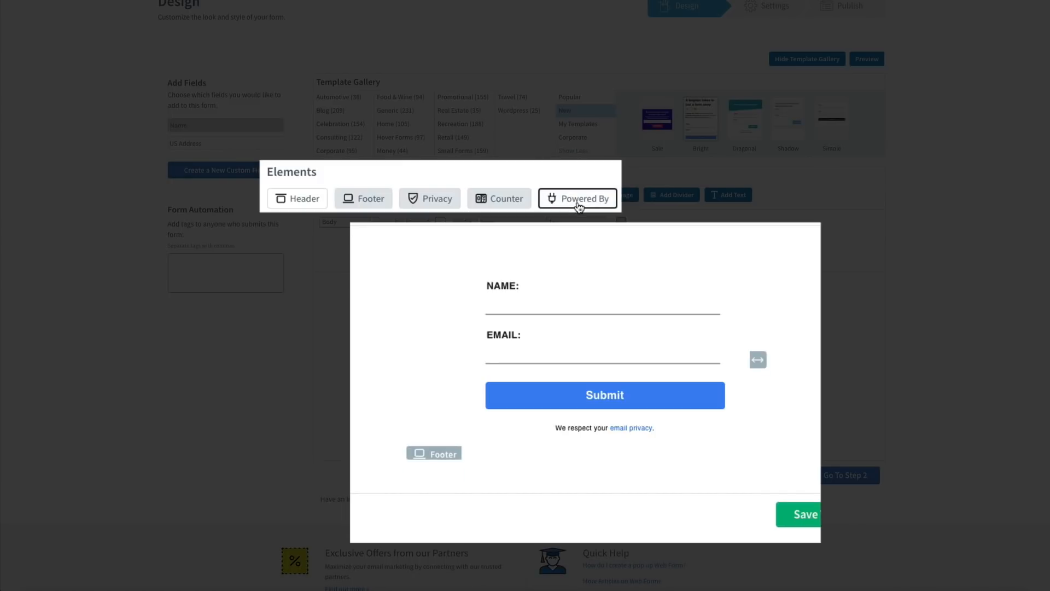
pyautogui.click(361, 206)
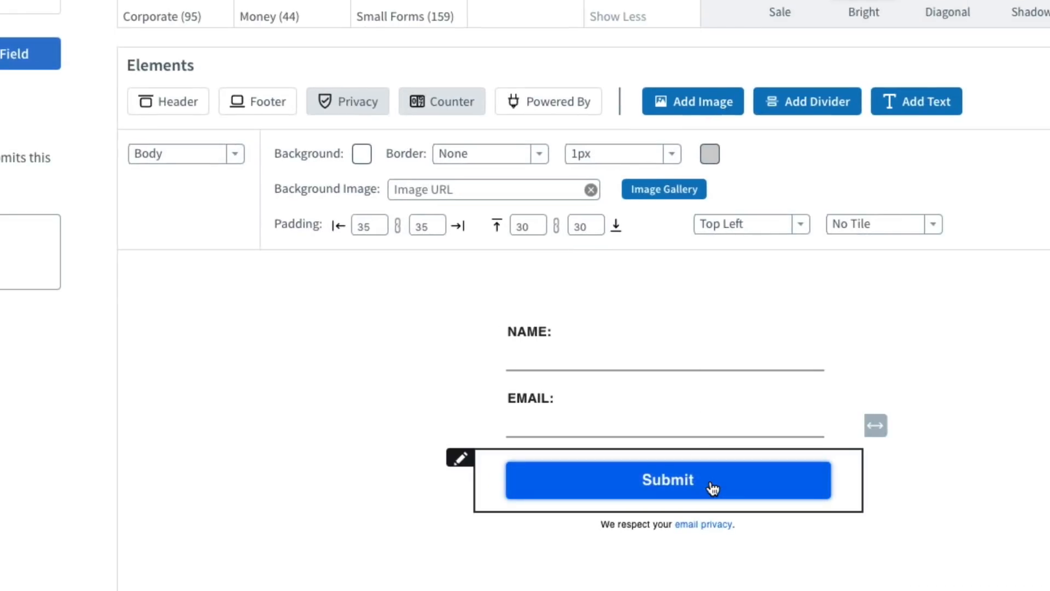
# Replace the submit button's text with "SUBSCRIBE".
pyautogui.click(712, 488)
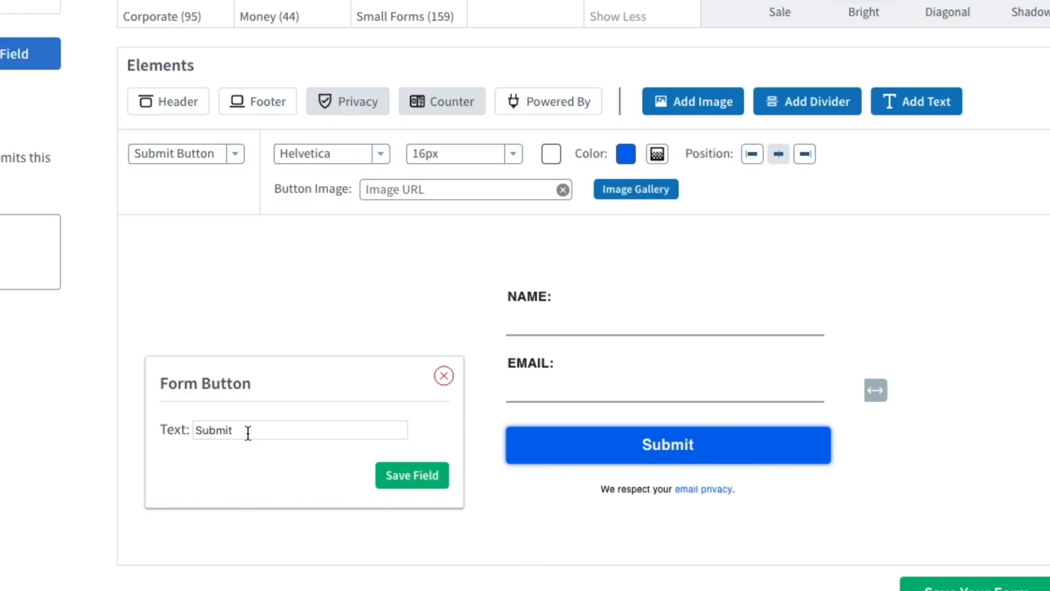
pyautogui.moveTo(246, 432); pyautogui.dragTo(191, 431)
pyautogui.write('SUBSCRI')
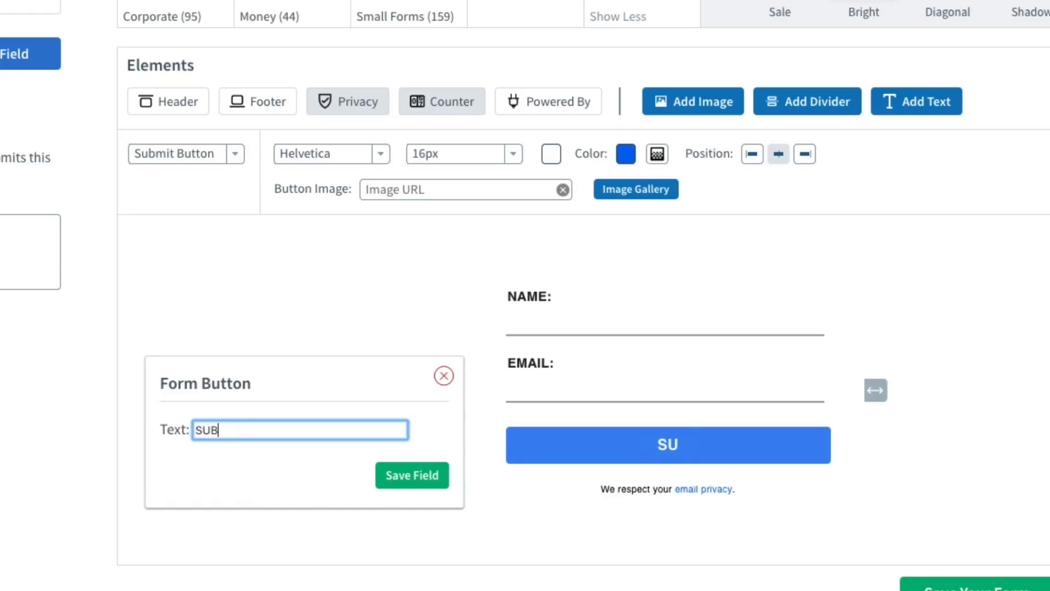
pyautogui.write('BE')
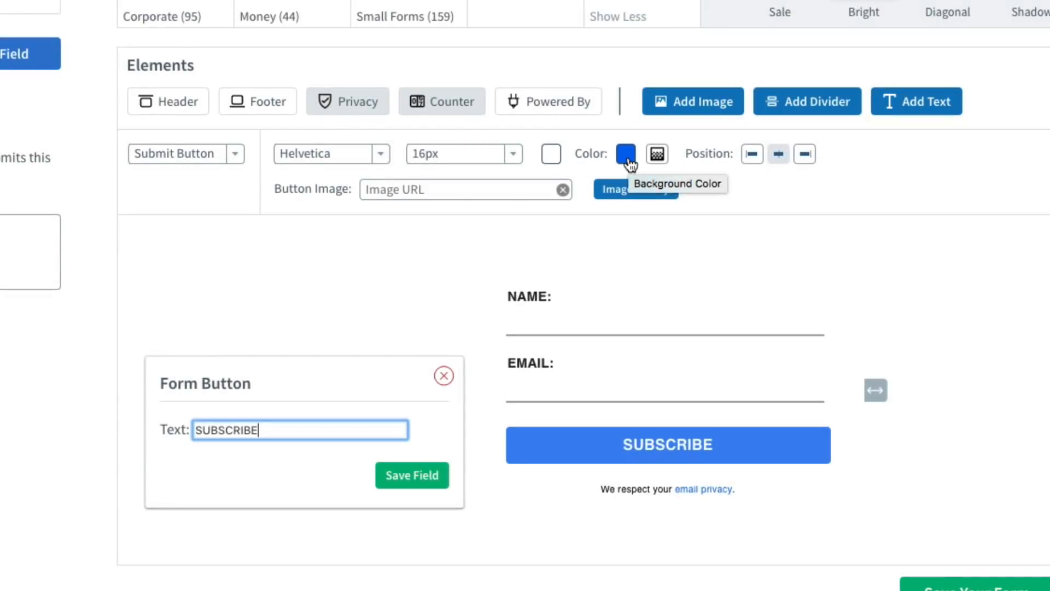
# Change the subscribe button's background color to green (03db03) and save the button field.
pyautogui.click(629, 159)
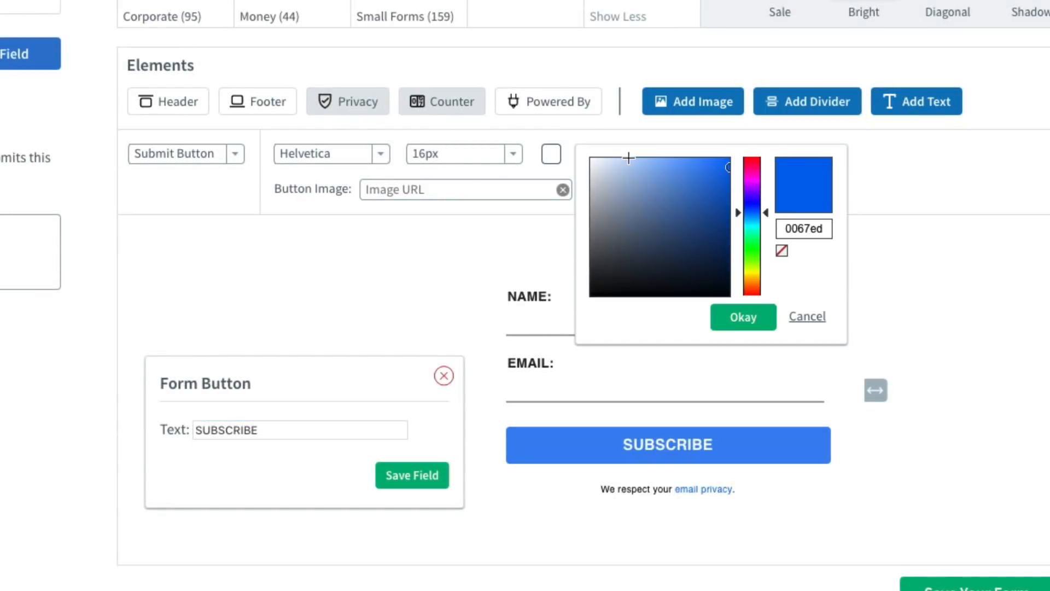
pyautogui.click(766, 227)
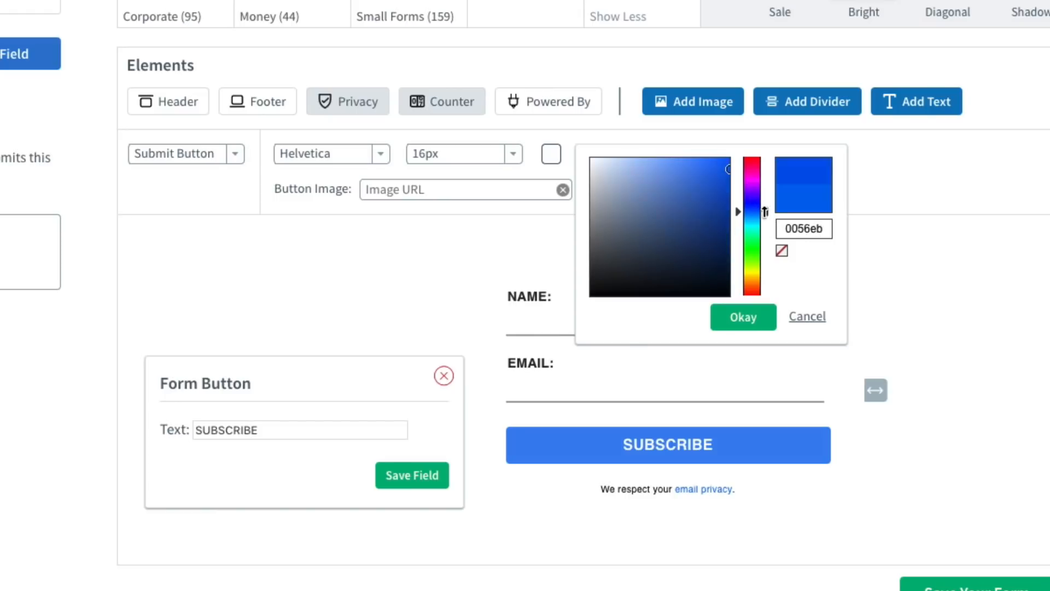
pyautogui.moveTo(766, 229); pyautogui.dragTo(765, 249)
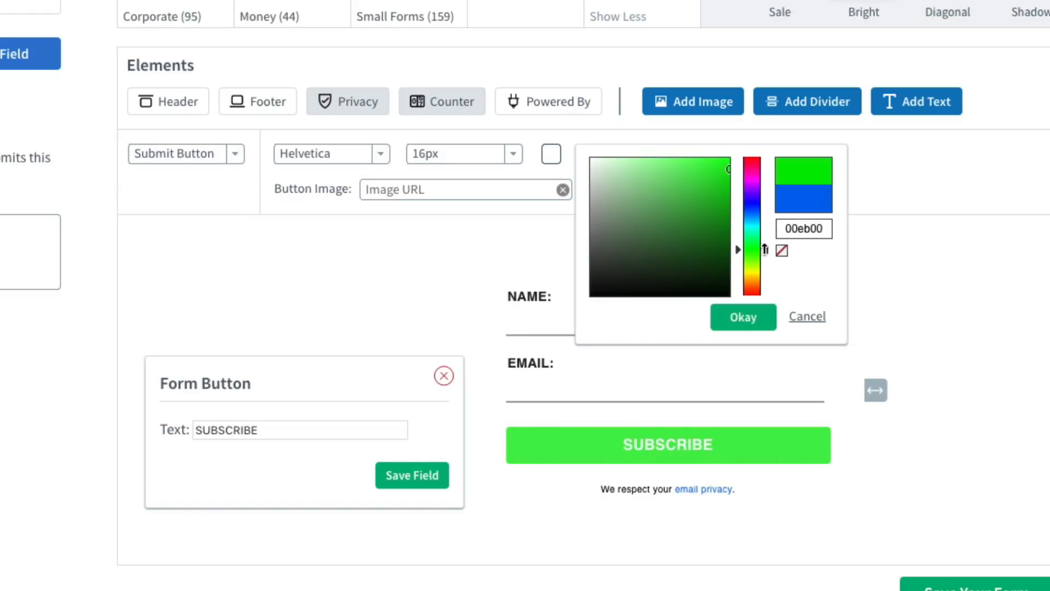
pyautogui.moveTo(729, 169); pyautogui.dragTo(728, 176)
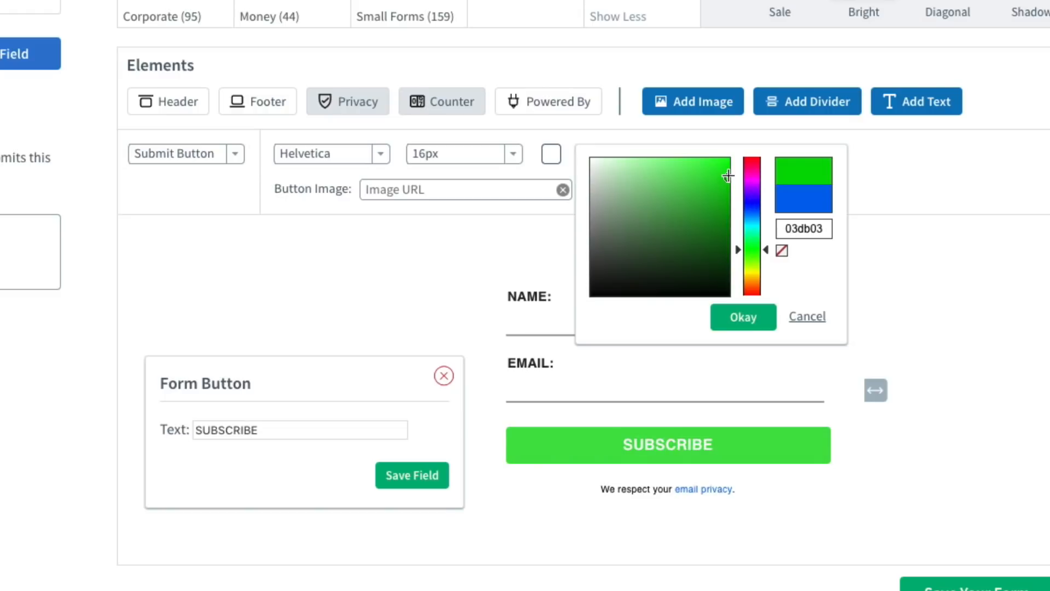
pyautogui.click(744, 319)
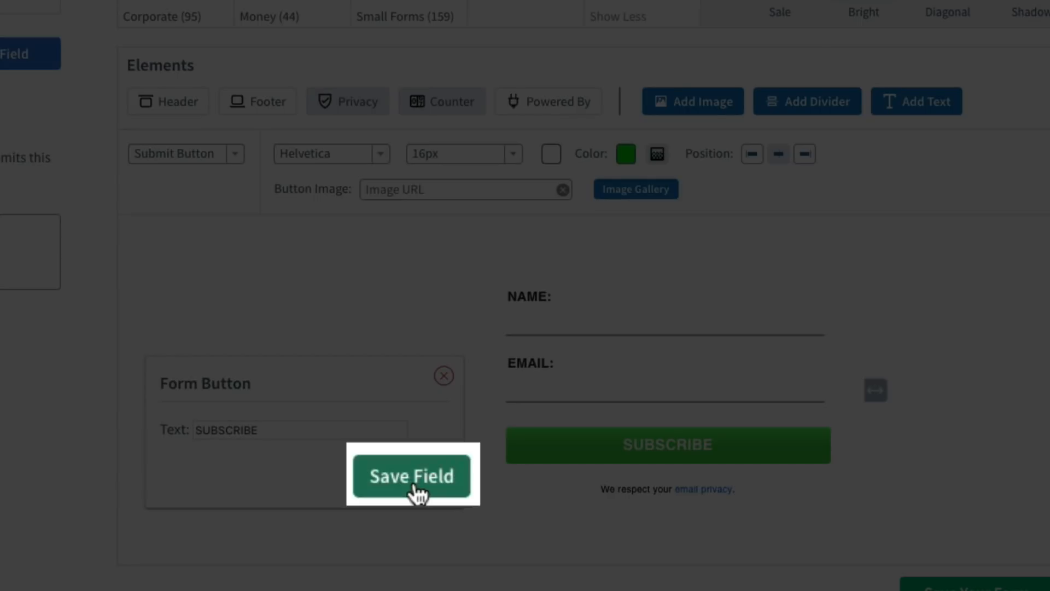
pyautogui.click(414, 485)
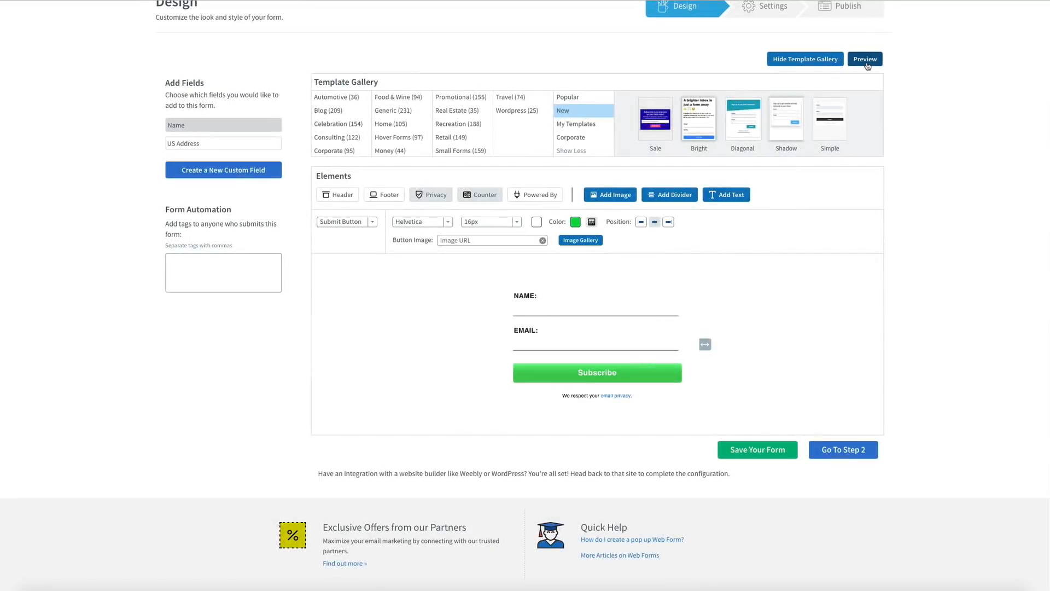
# Preview the sign-up form.
pyautogui.click(865, 60)
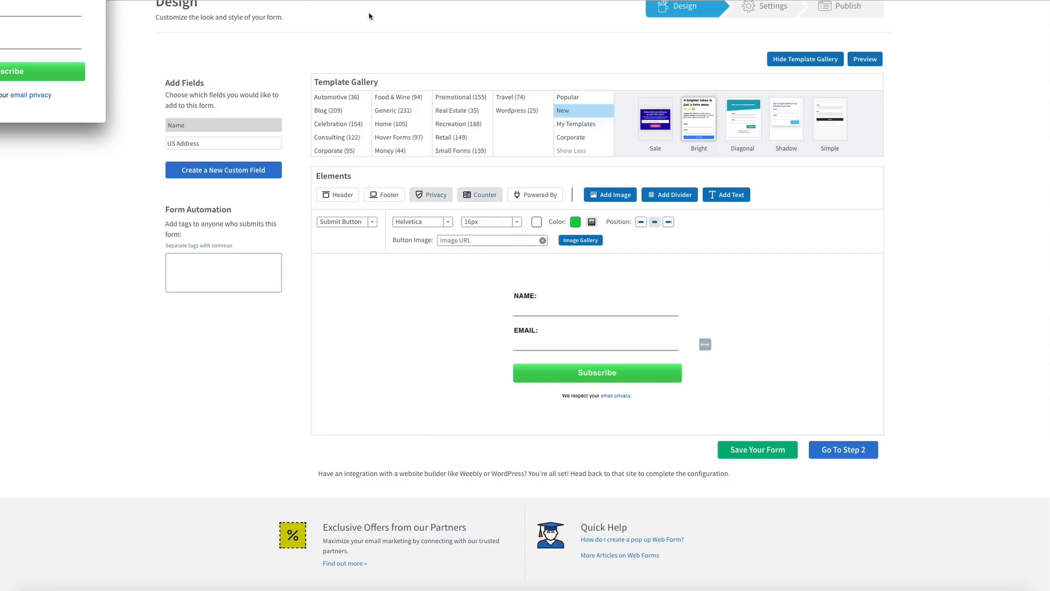
# Close the form preview and continue to the form's settings step.
pyautogui.moveTo(35, 0); pyautogui.dragTo(417, 241)
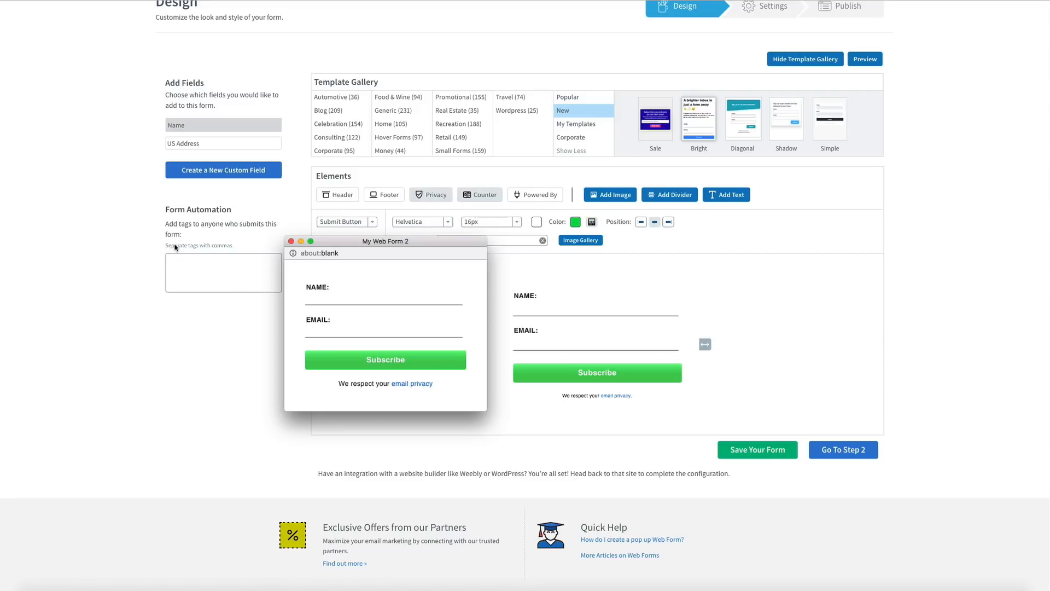
pyautogui.click(291, 241)
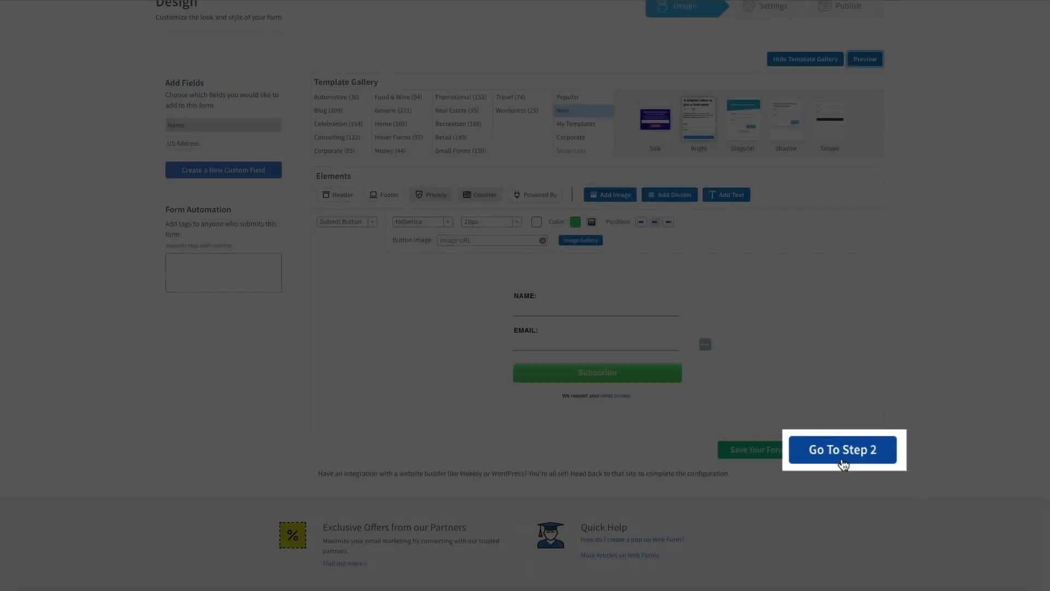
pyautogui.click(843, 463)
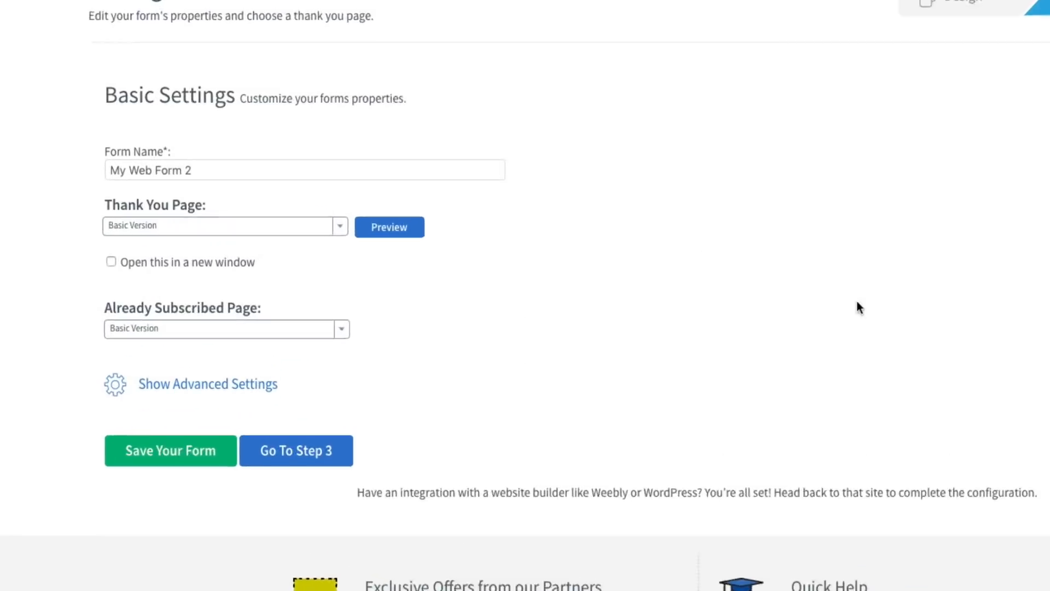
# Name the form SEO TIPS WEBFORM.
pyautogui.tripleClick(192, 161)
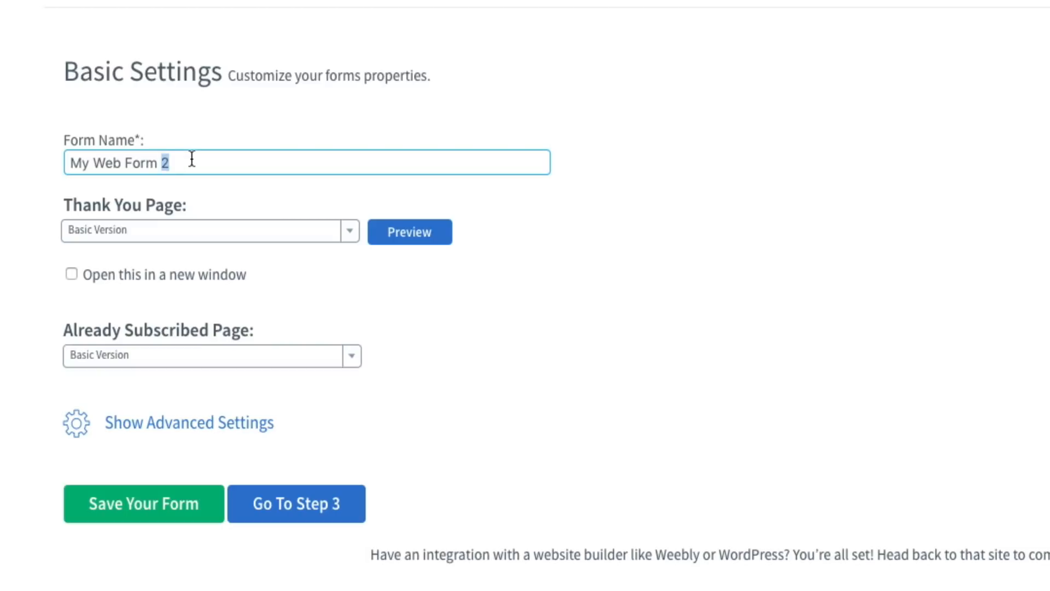
pyautogui.write('SEO TIPS')
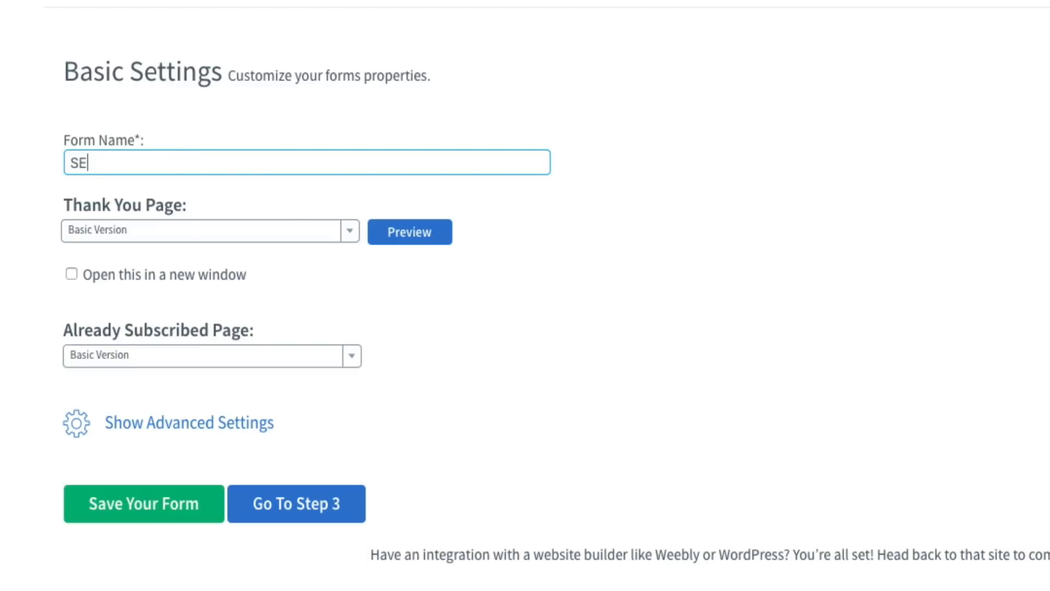
pyautogui.write(' WEBFORM')
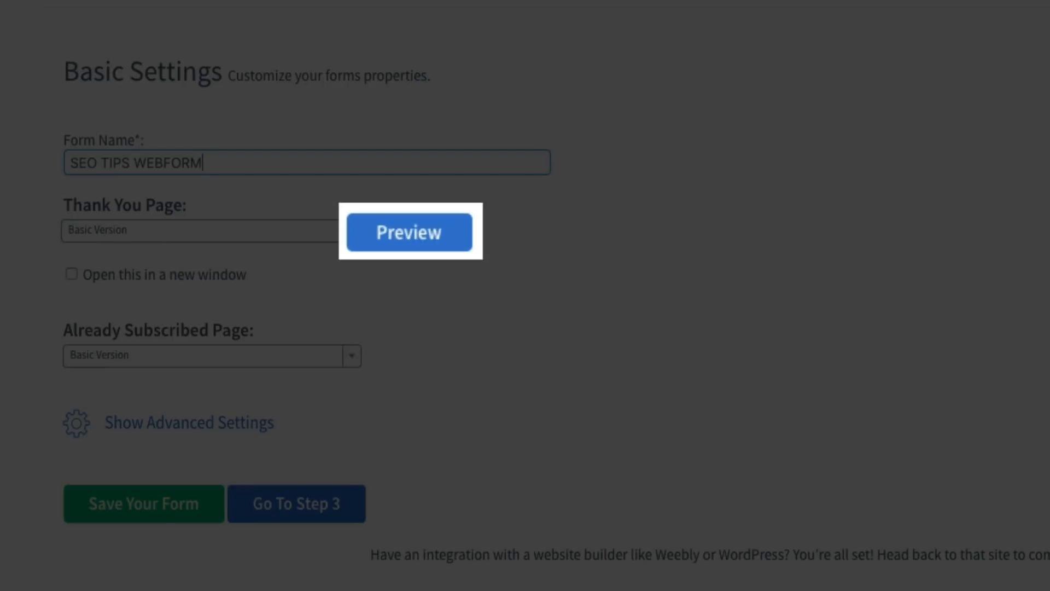
# Preview the basic thank-you page and try out the Custom Page option for it.
pyautogui.click(411, 239)
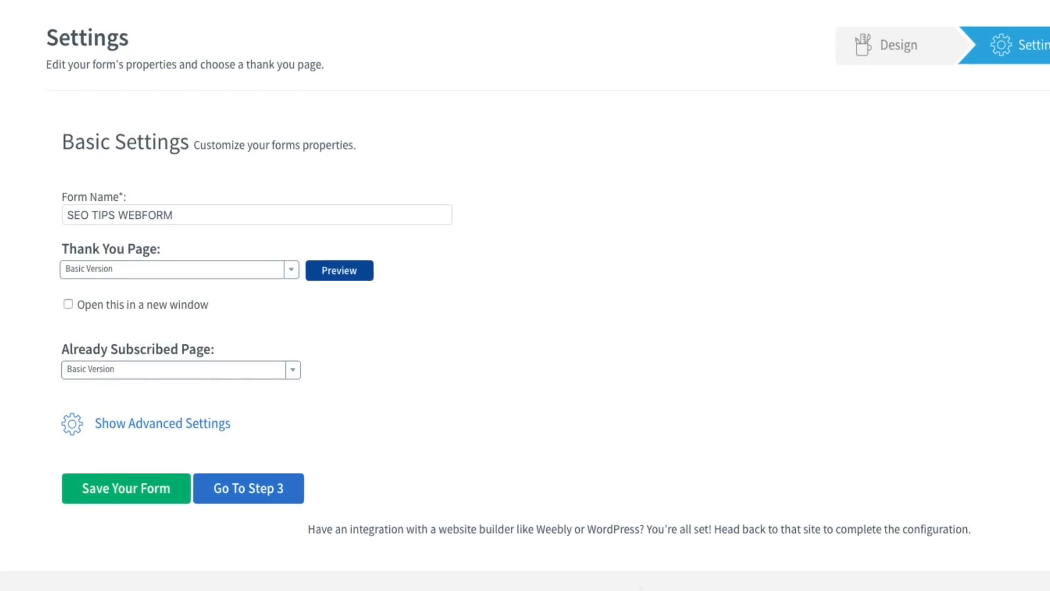
pyautogui.click(291, 269)
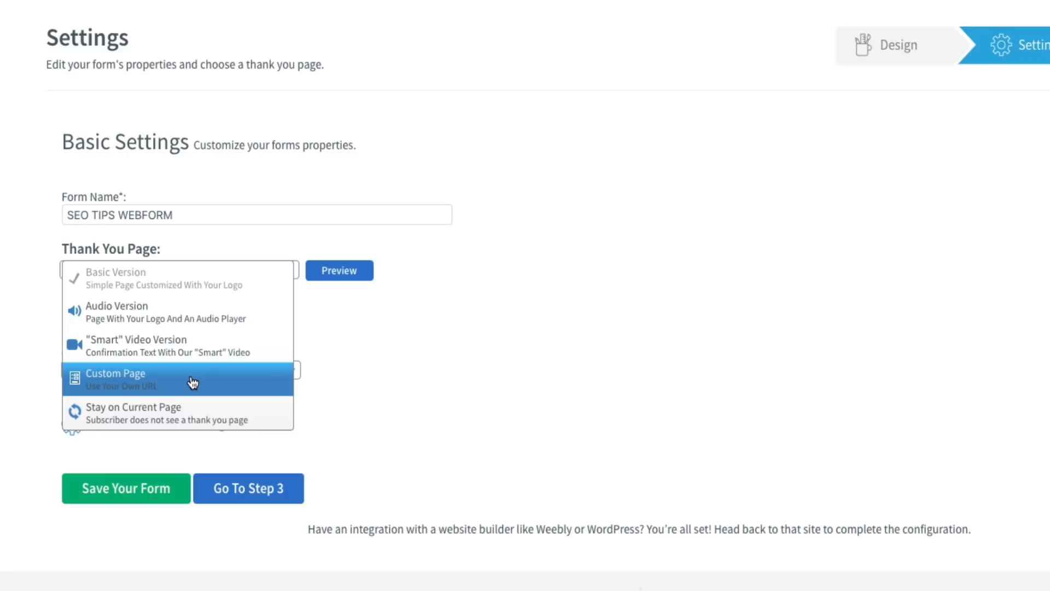
pyautogui.click(193, 382)
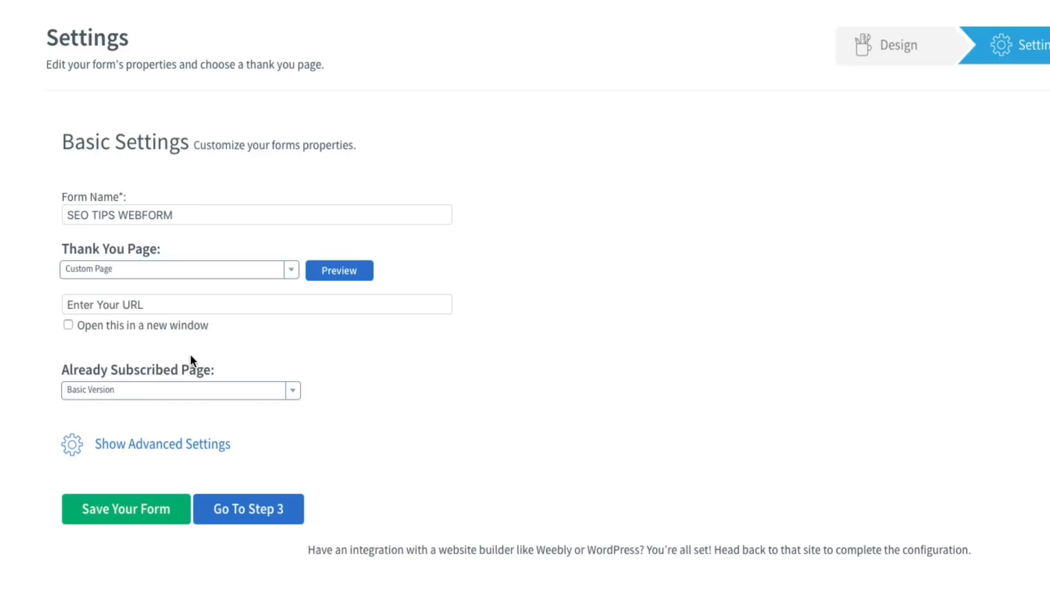
pyautogui.click(291, 269)
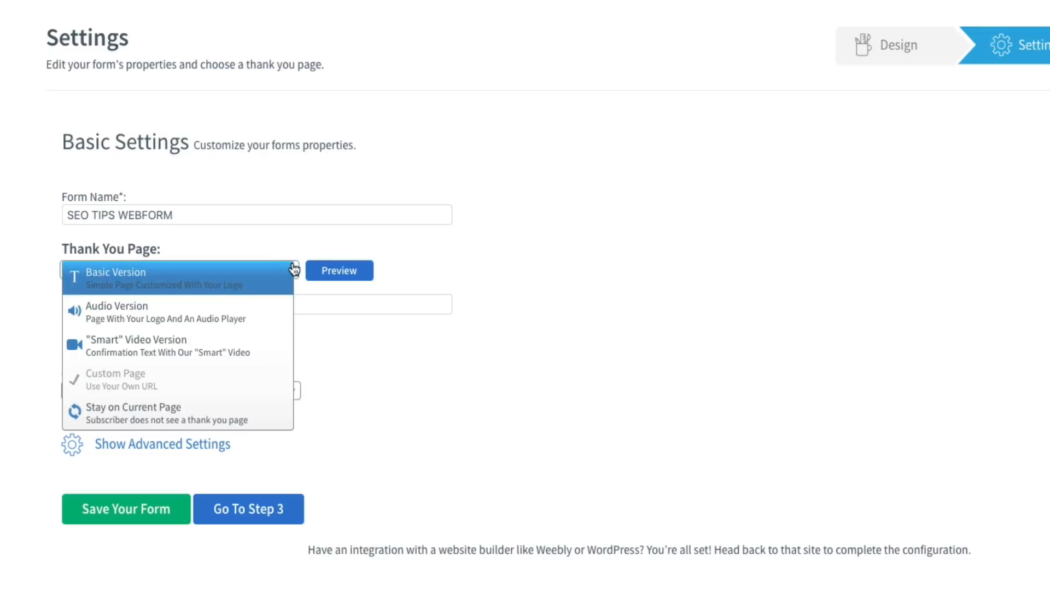
pyautogui.click(166, 278)
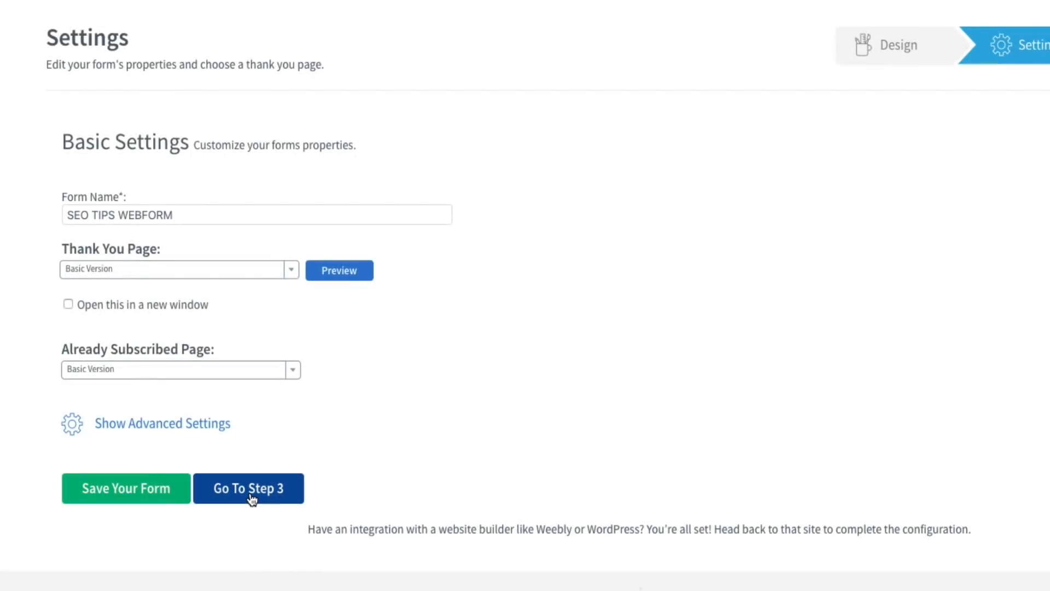
# Save the form in the publish step and choose to install it yourself.
pyautogui.click(251, 497)
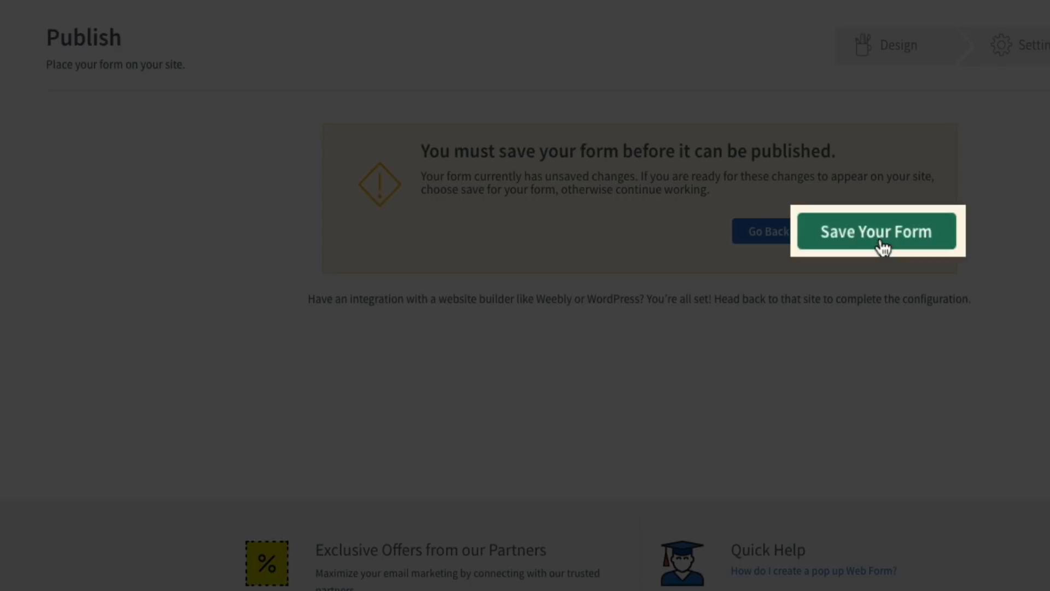
pyautogui.click(881, 241)
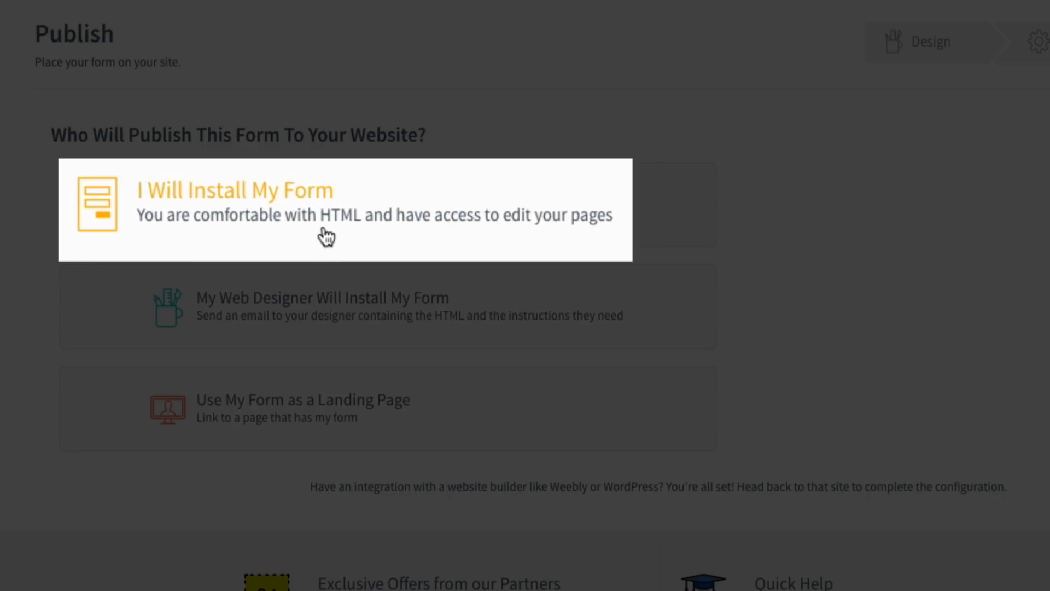
pyautogui.click(326, 236)
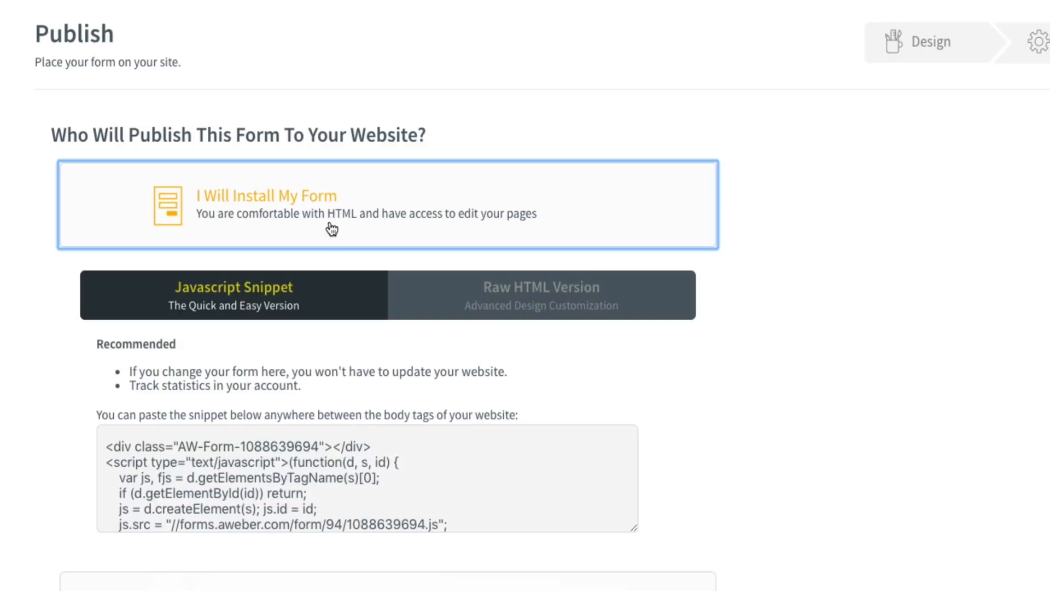
# Copy the form's JavaScript snippet into the SEO TIPS NEWSLETTER Custom HTML widget in the WordPress customizer and publish the change.
pyautogui.click(301, 468)
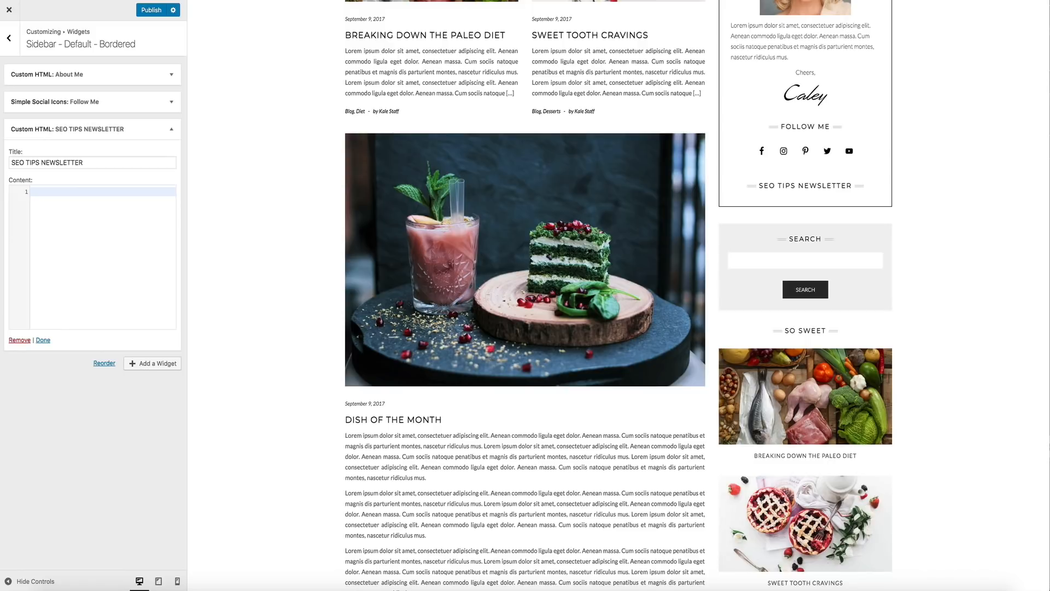
pyautogui.hotkey('ctrl', 'v')
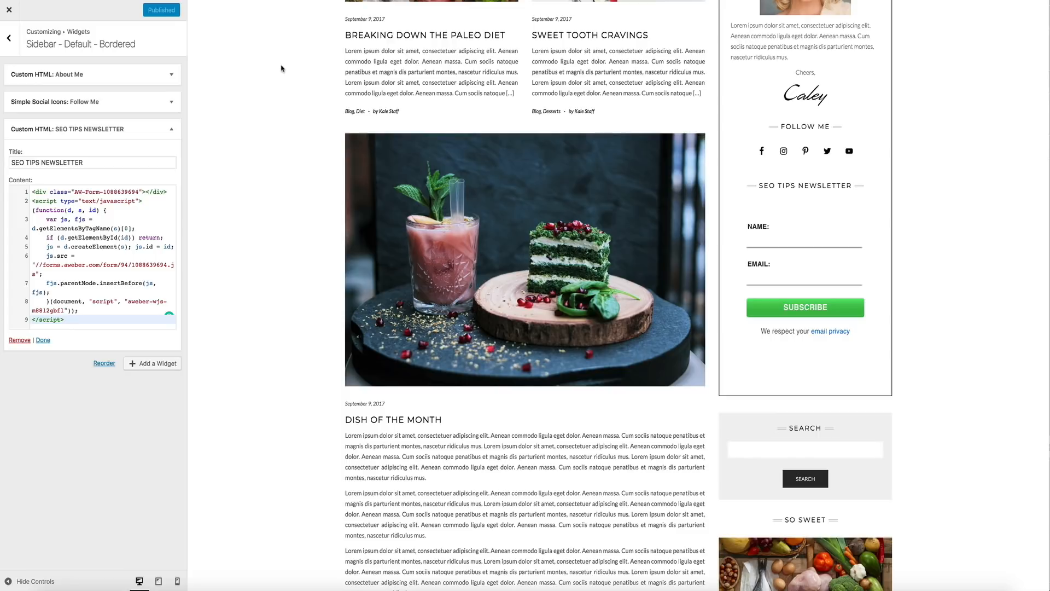
pyautogui.click(9, 9)
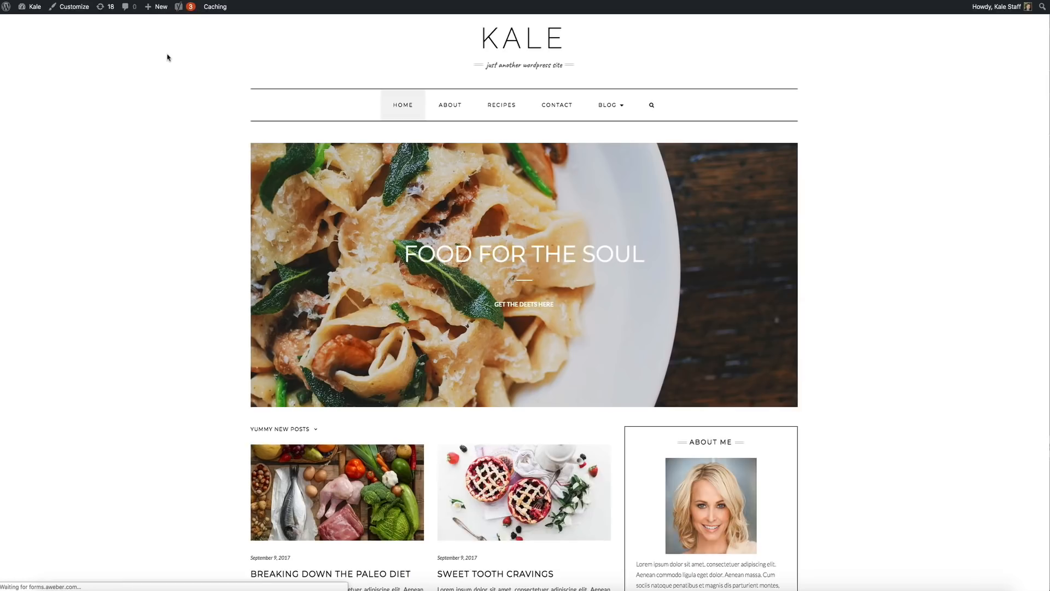
# Check the SEO Tips Newsletter sign-up form in the live homepage's sidebar.
pyautogui.scroll(-3, 170, 92)
pyautogui.scroll(-3, 171, 93)
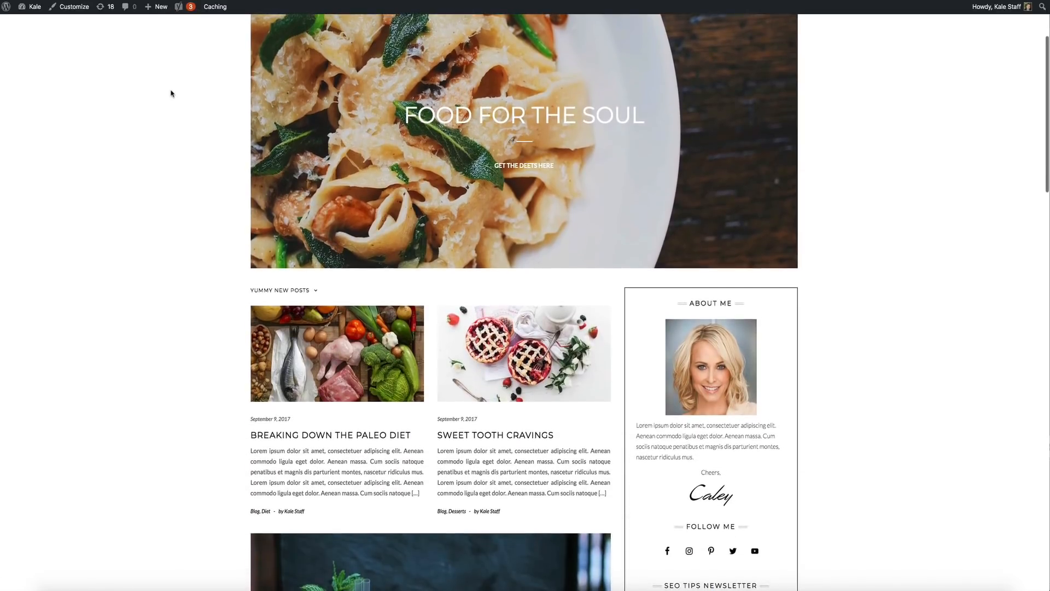
pyautogui.scroll(-3, 170, 94)
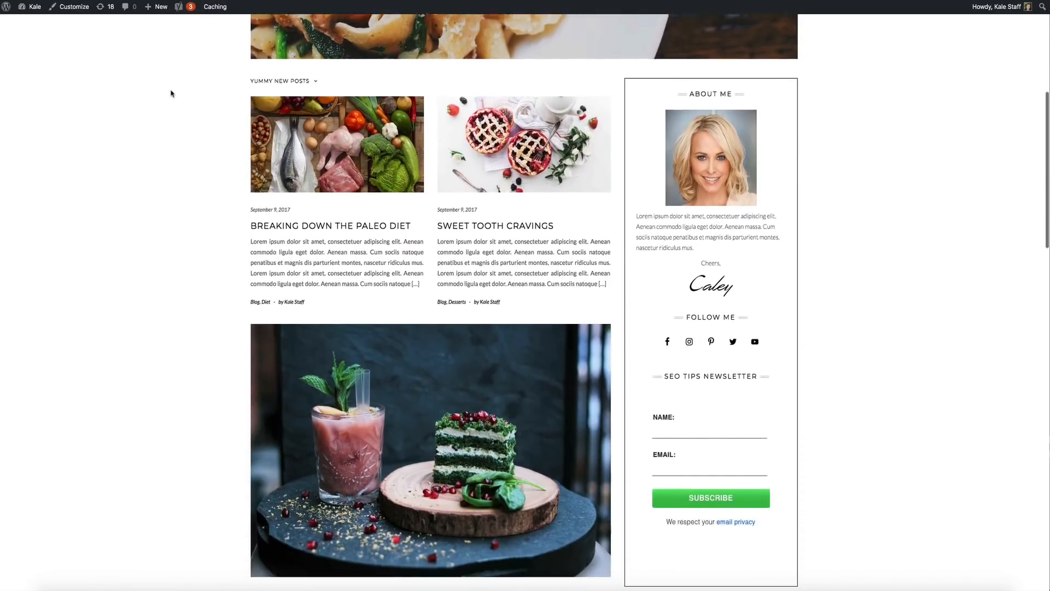
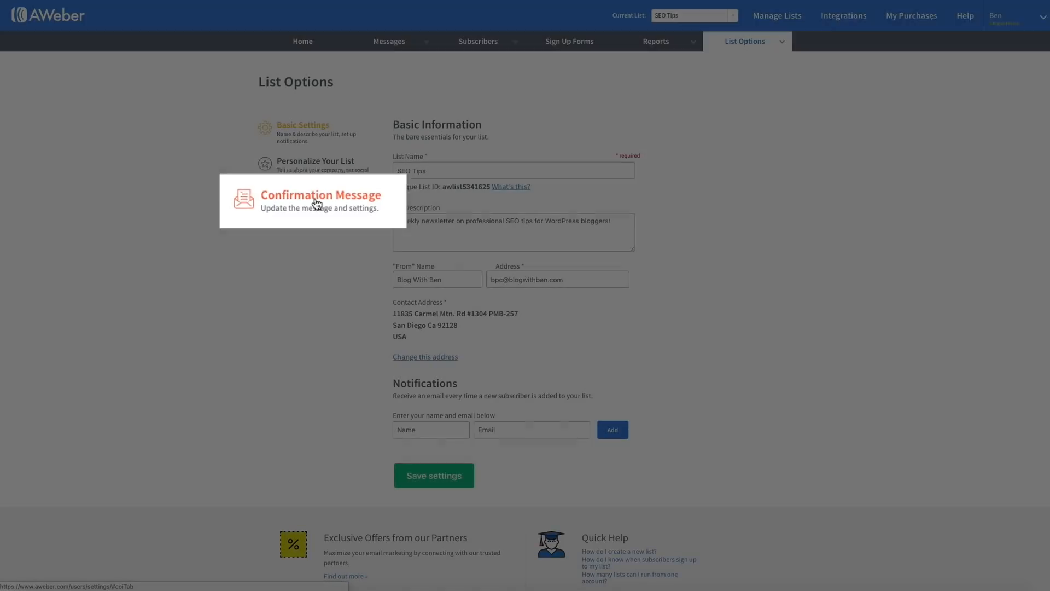
# Switch to AWeber's list options and review the confirmation message, its sending settings and the success page setting.
pyautogui.click(315, 201)
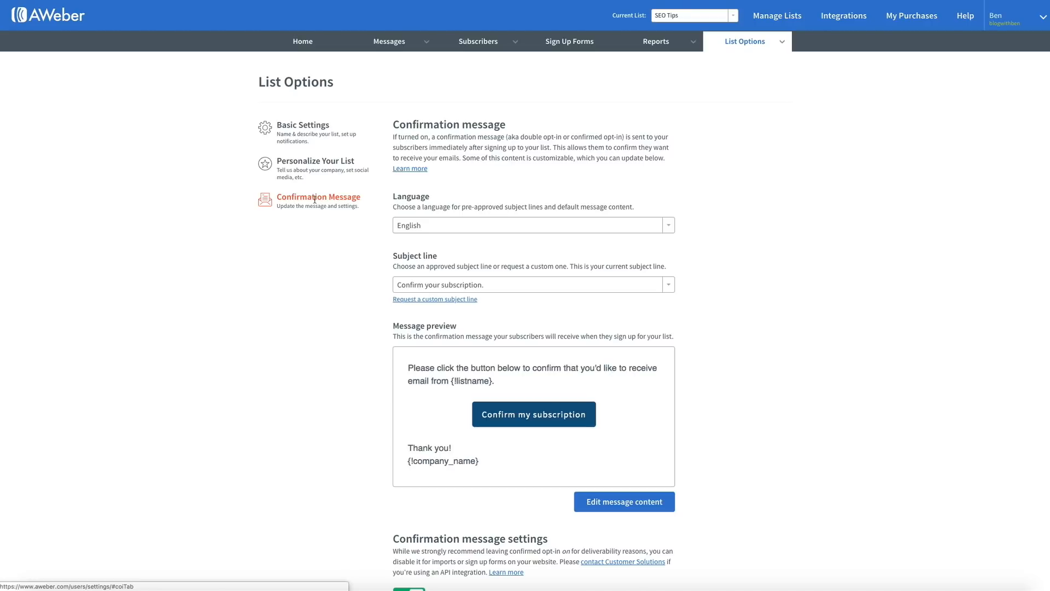
pyautogui.scroll(-3, 315, 200)
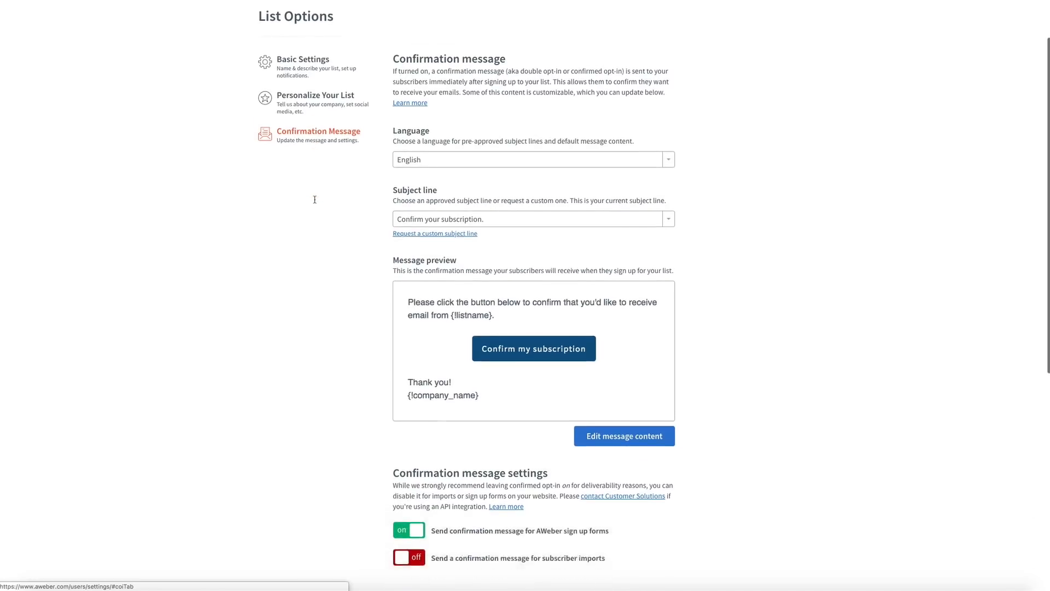
pyautogui.scroll(-5, 314, 203)
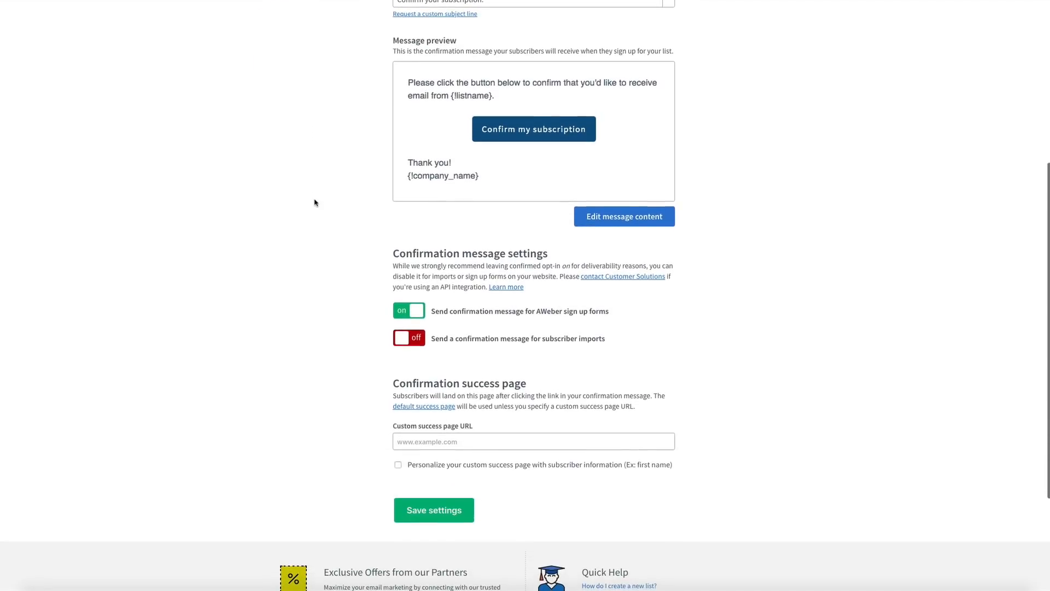
pyautogui.scroll(-1, 314, 202)
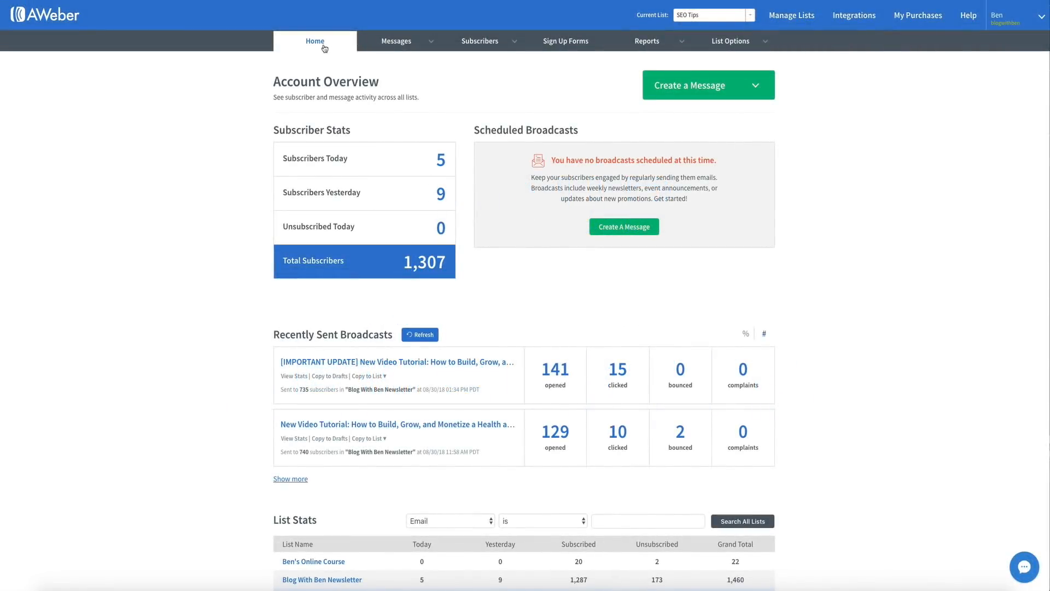
# Start a new broadcast for the SEO Tips list with the Drag & Drop Email Builder.
pyautogui.moveTo(402, 39)
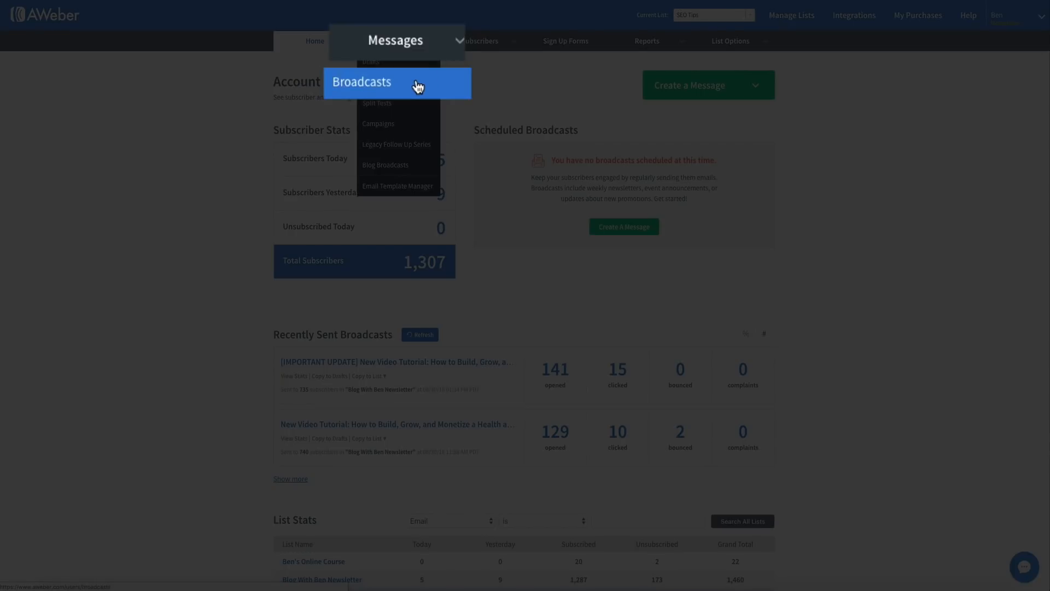
pyautogui.click(409, 85)
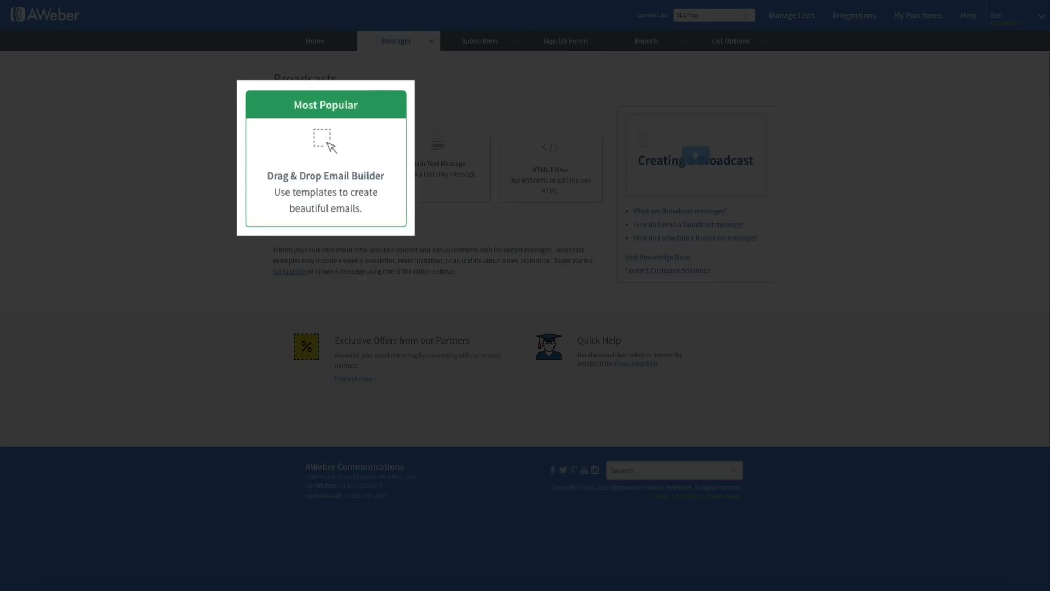
pyautogui.click(334, 183)
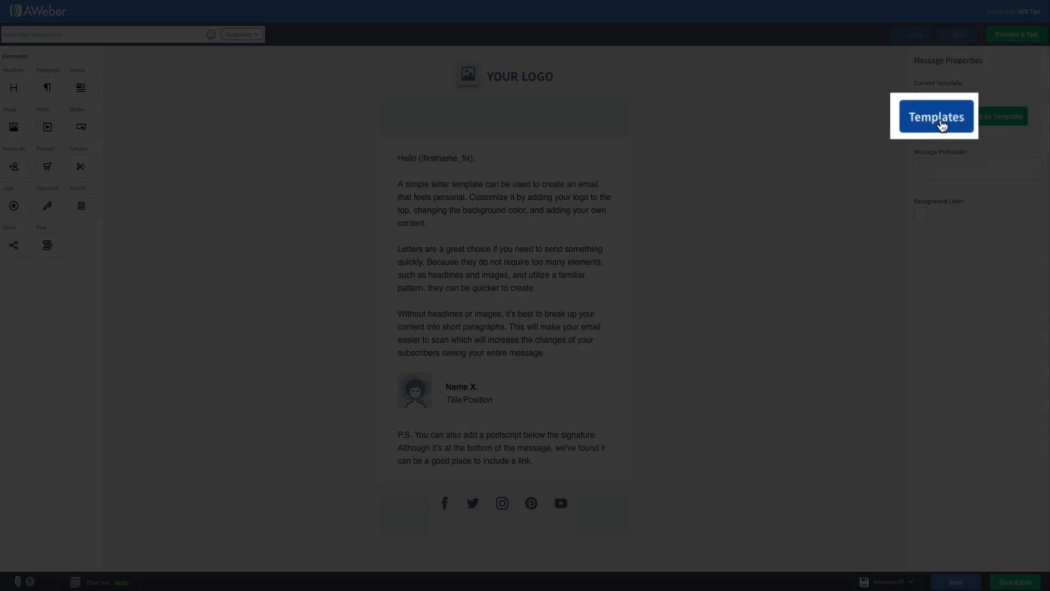
# Apply the Newsletter template from the template gallery with Keep My Message Content enabled.
pyautogui.click(942, 126)
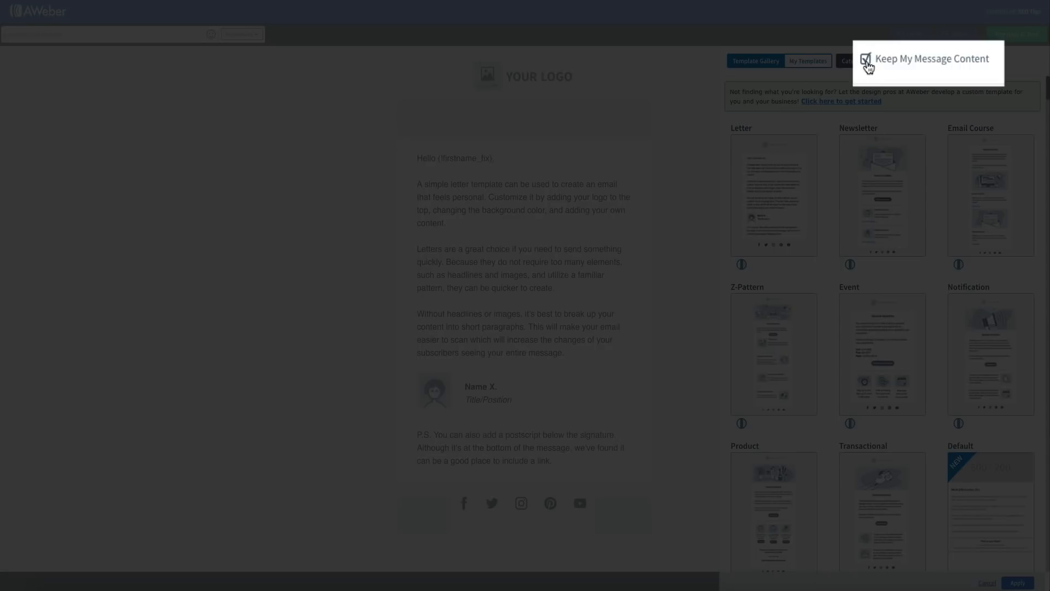
pyautogui.click(892, 62)
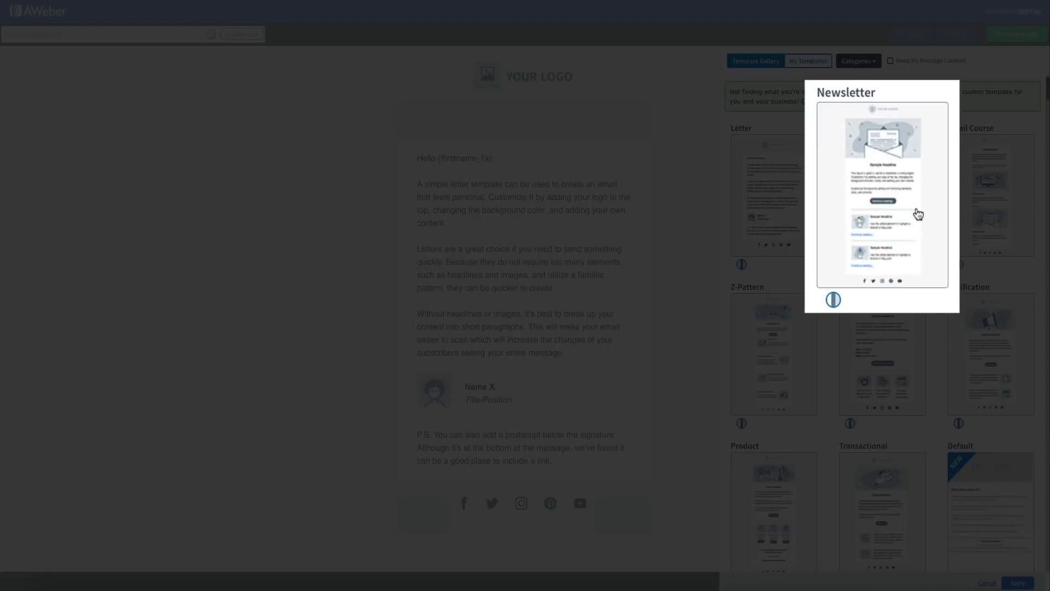
pyautogui.click(918, 214)
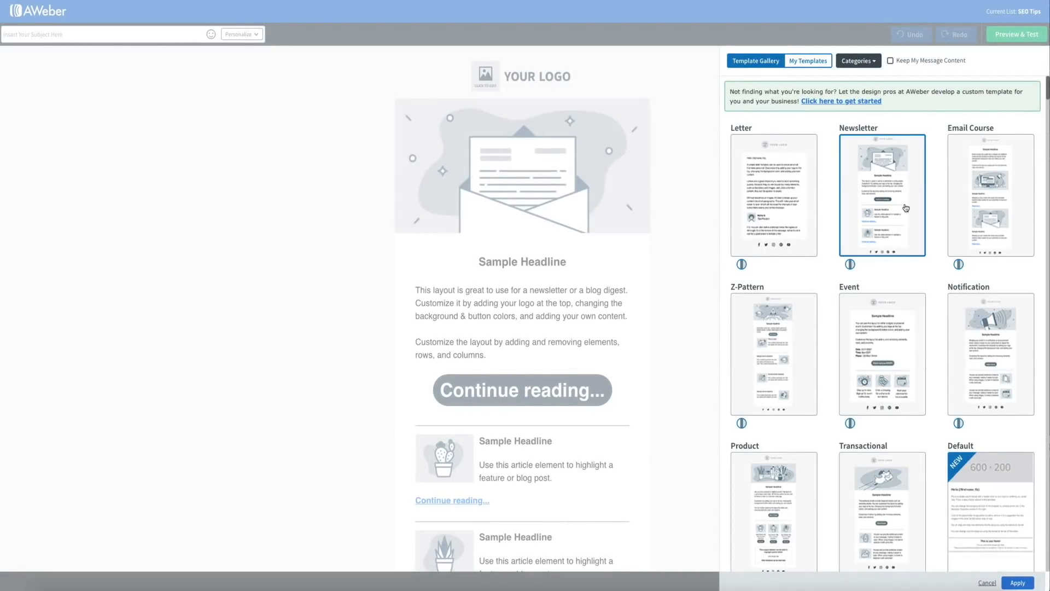
pyautogui.click(891, 62)
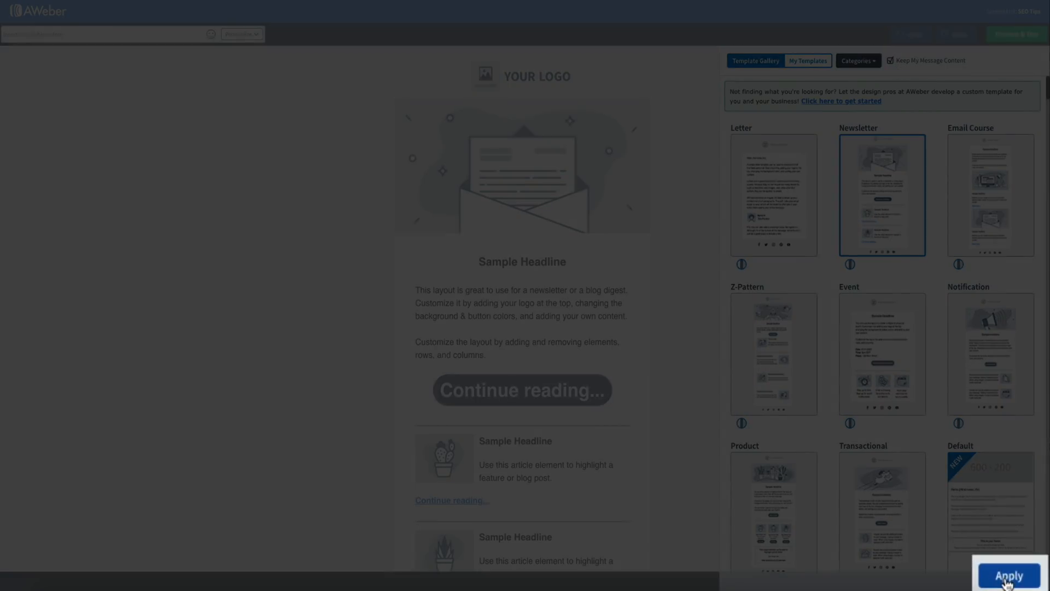
pyautogui.click(1008, 579)
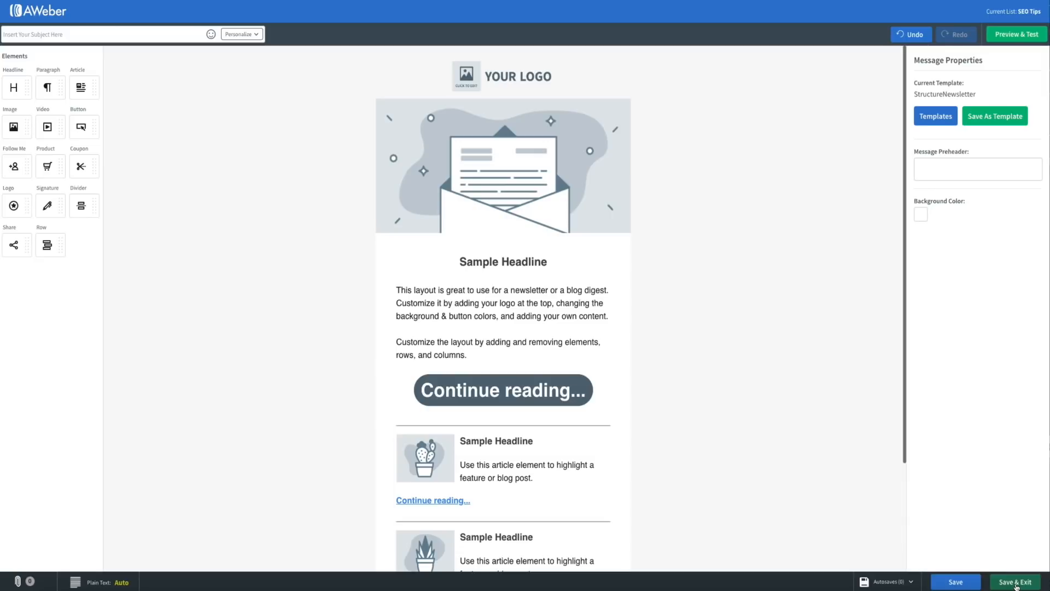
# Set the message's subject line to "Test", save the message and exit the editor.
pyautogui.click(1016, 583)
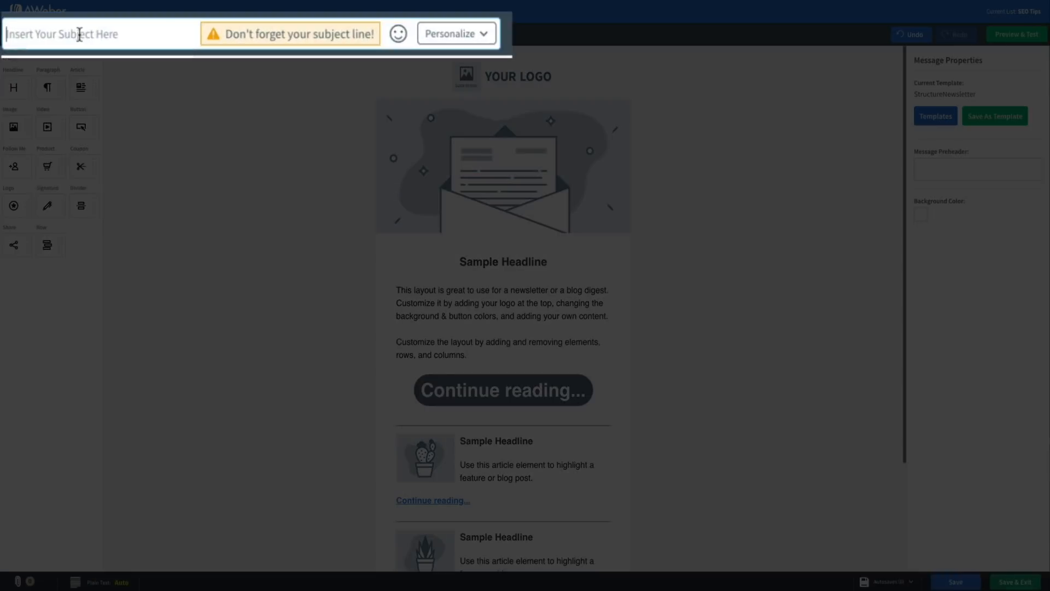
pyautogui.write('Tes')
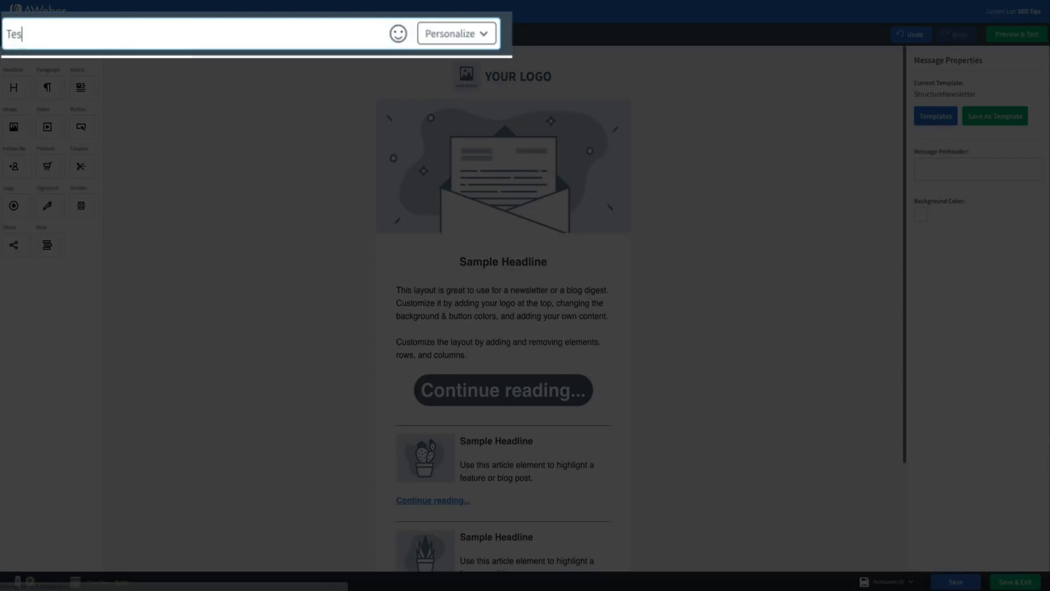
pyautogui.write('t')
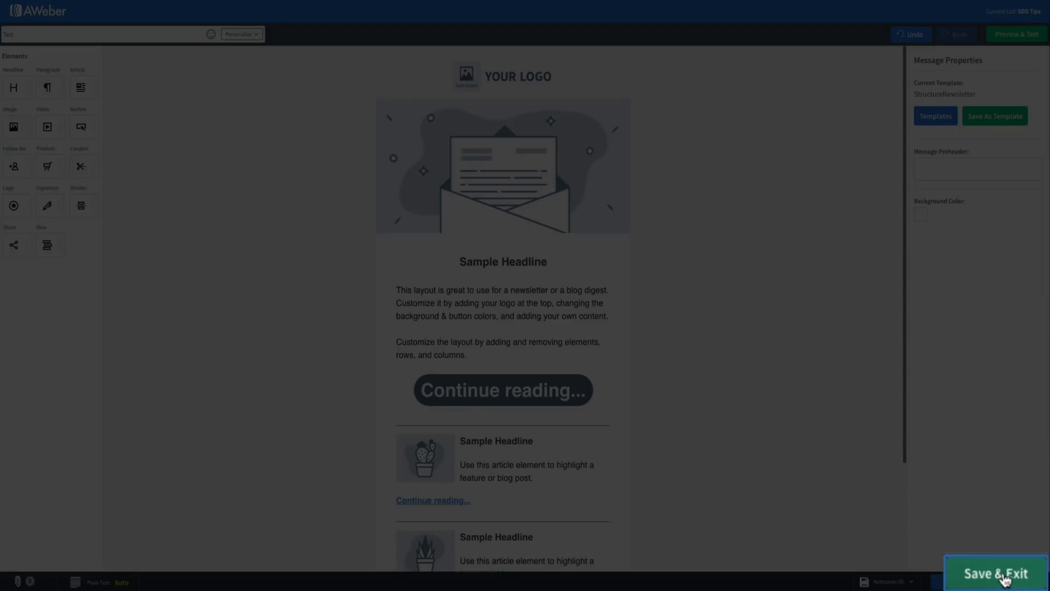
pyautogui.click(995, 571)
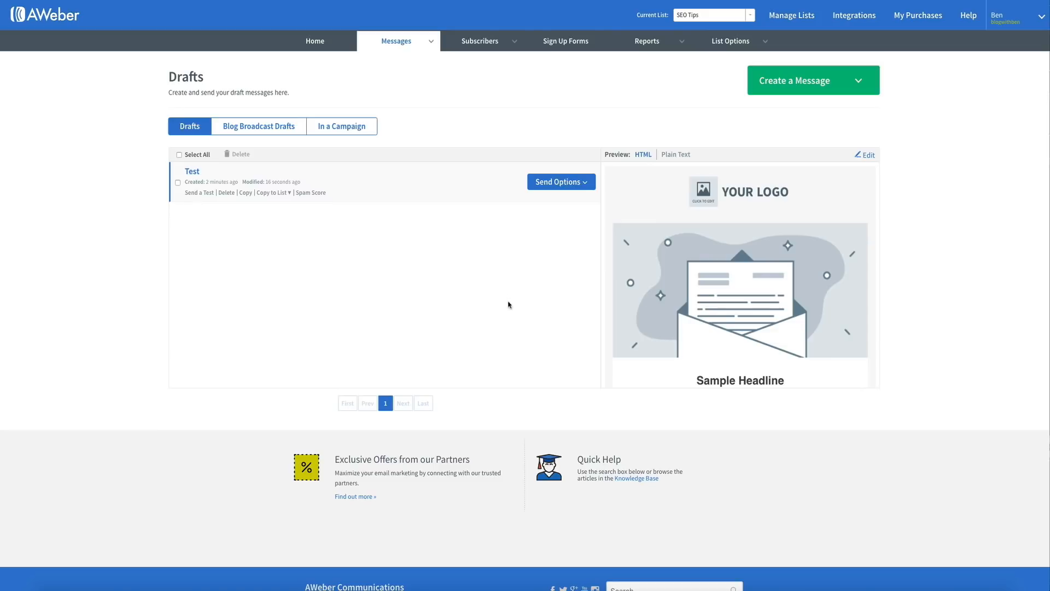
# Open the broadcast scheduling settings for the Test draft.
pyautogui.click(588, 186)
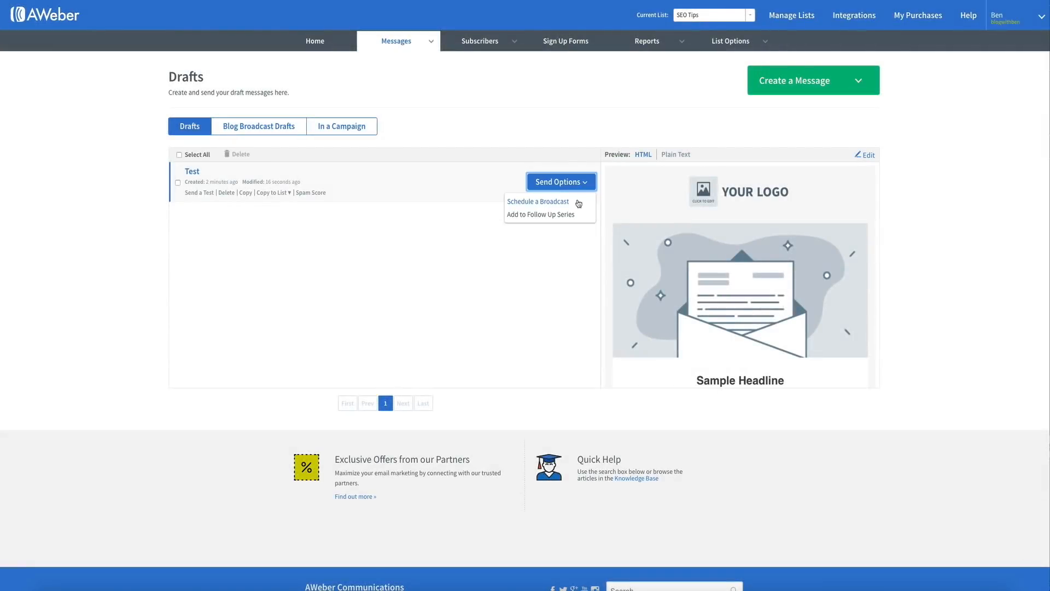
pyautogui.click(577, 203)
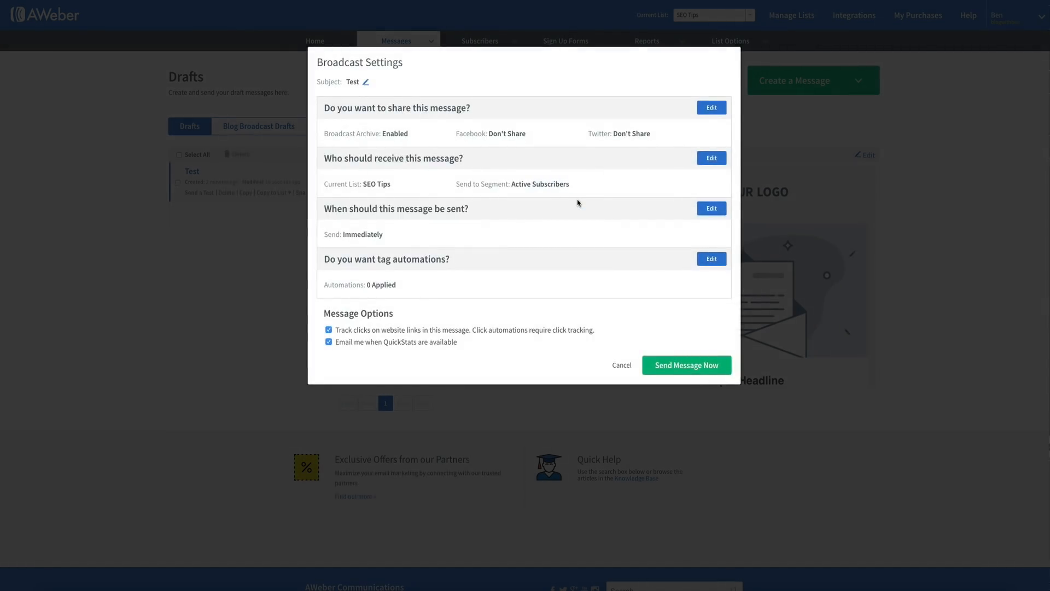